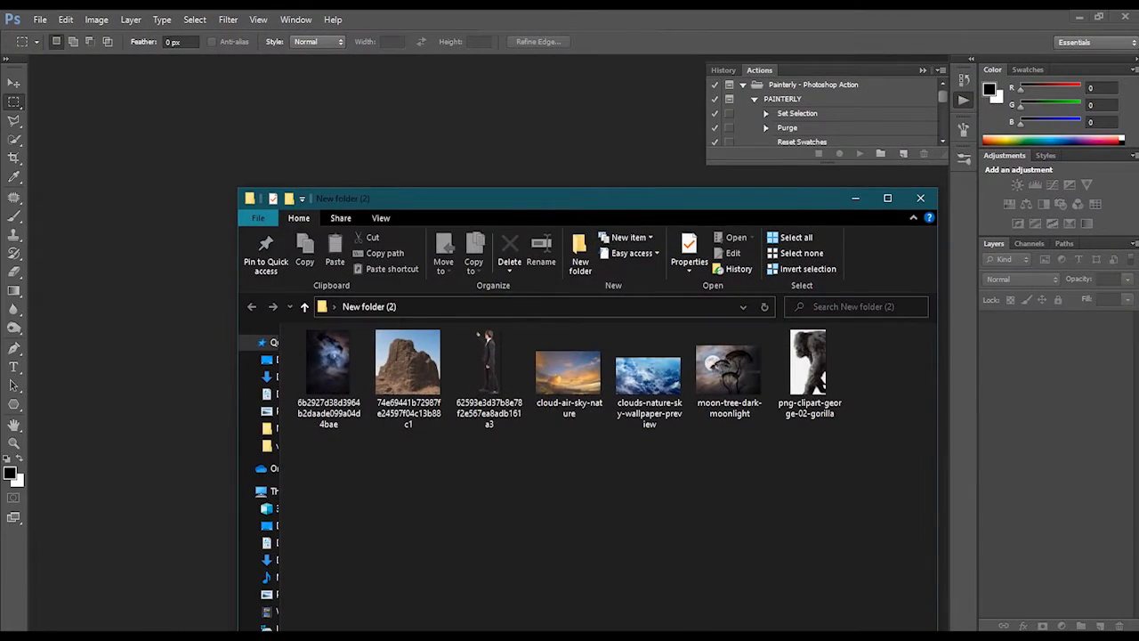
Step: Create a 1600 × 1000 pixel document at 72 pixels/inch and add a new layer filled with grey #7b7b7b
left_click(40, 20)
left_click(64, 38)
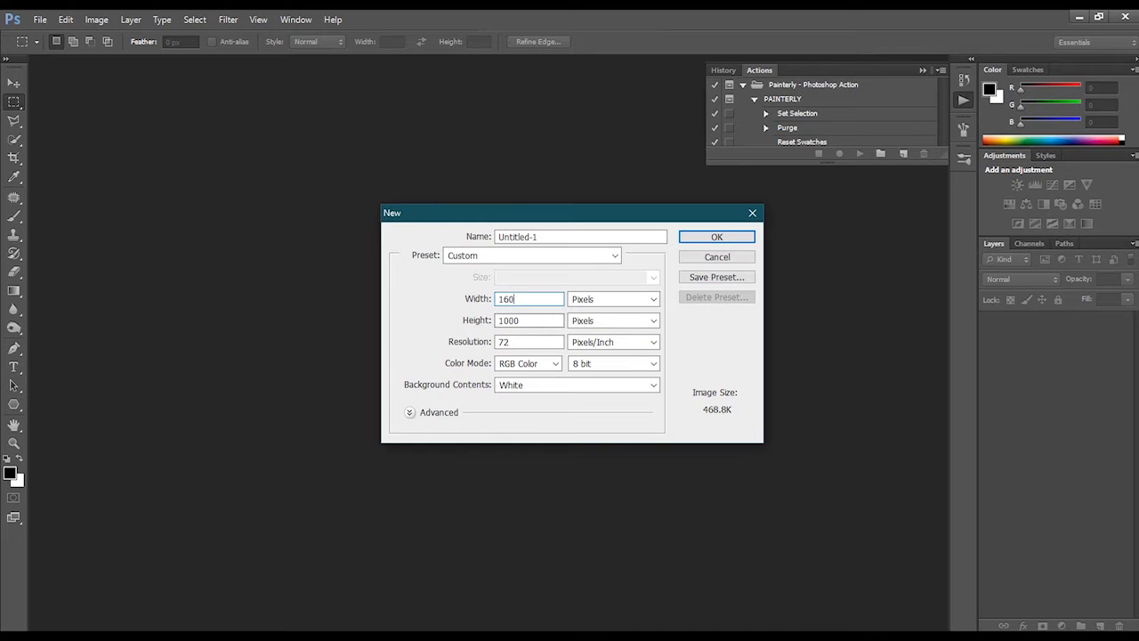
key("Return")
key("ctrl+shift+alt+n")
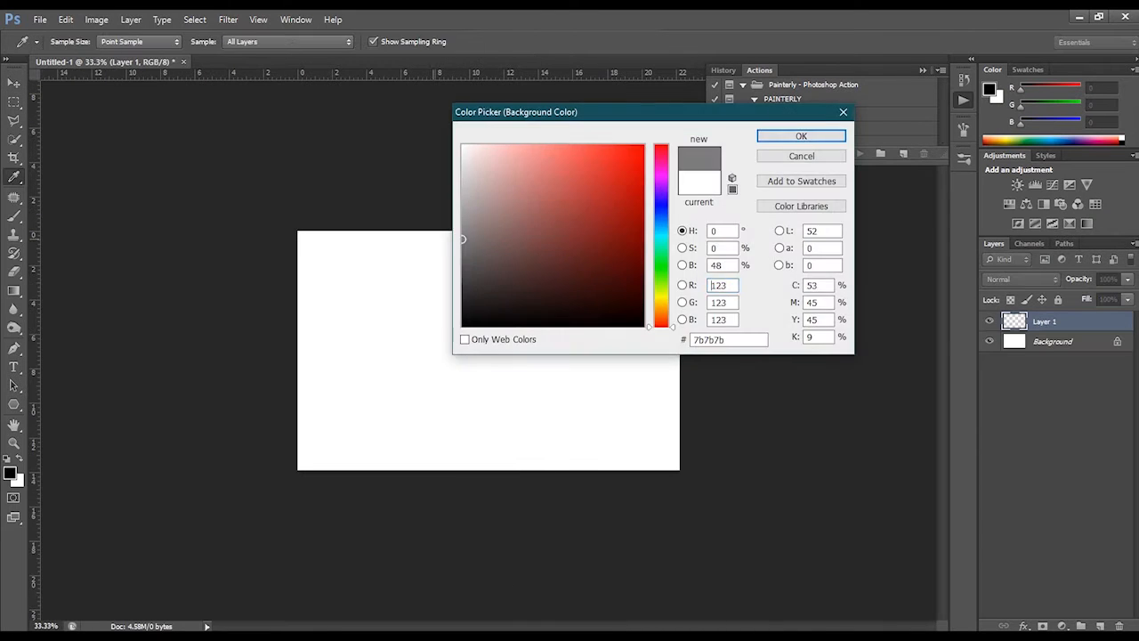
key("Return")
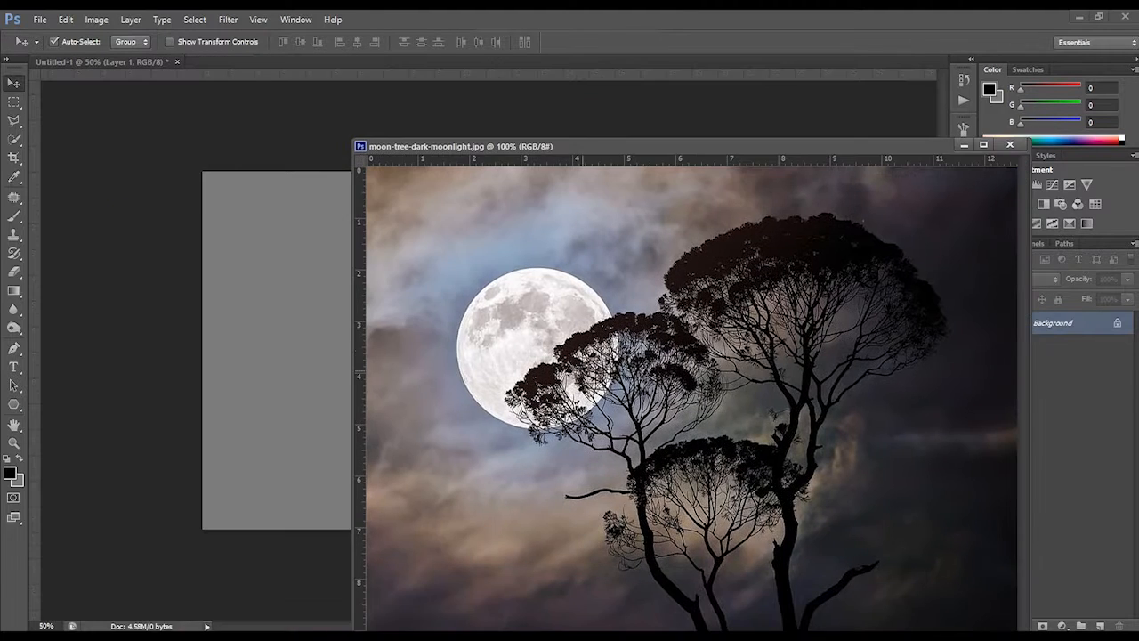
Step: Copy the moon-tree-dark-moonlight image into the new document and enlarge it to full canvas height against the right edge
left_click_drag(580, 371, 287, 335)
left_click(1010, 144)
left_click_drag(379, 337, 633, 283)
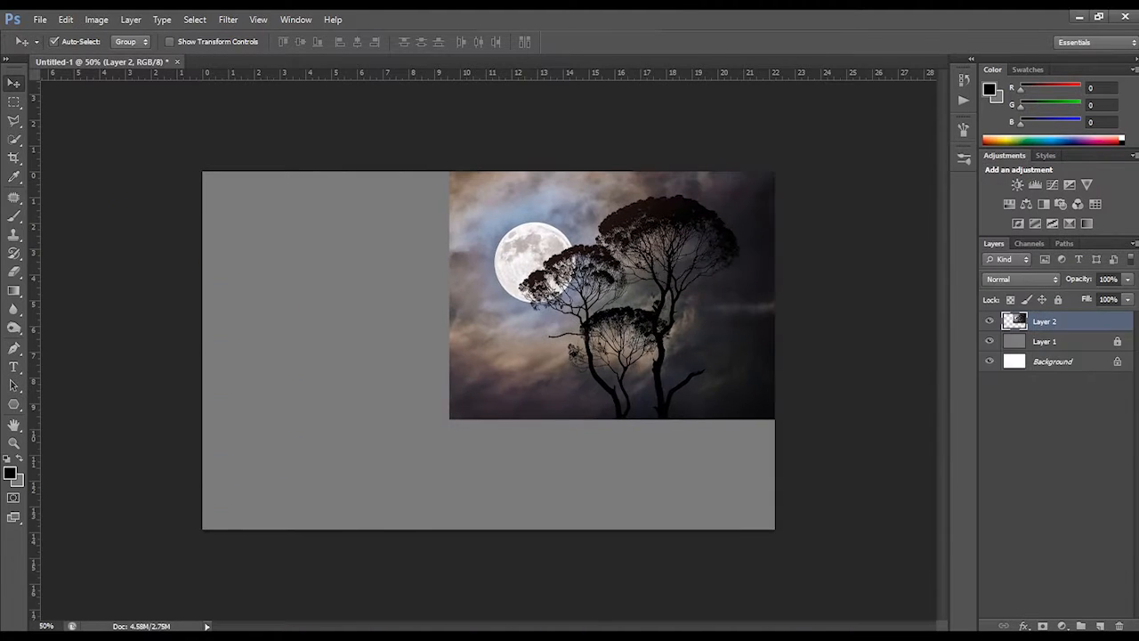
left_click_drag(449, 418, 301, 532)
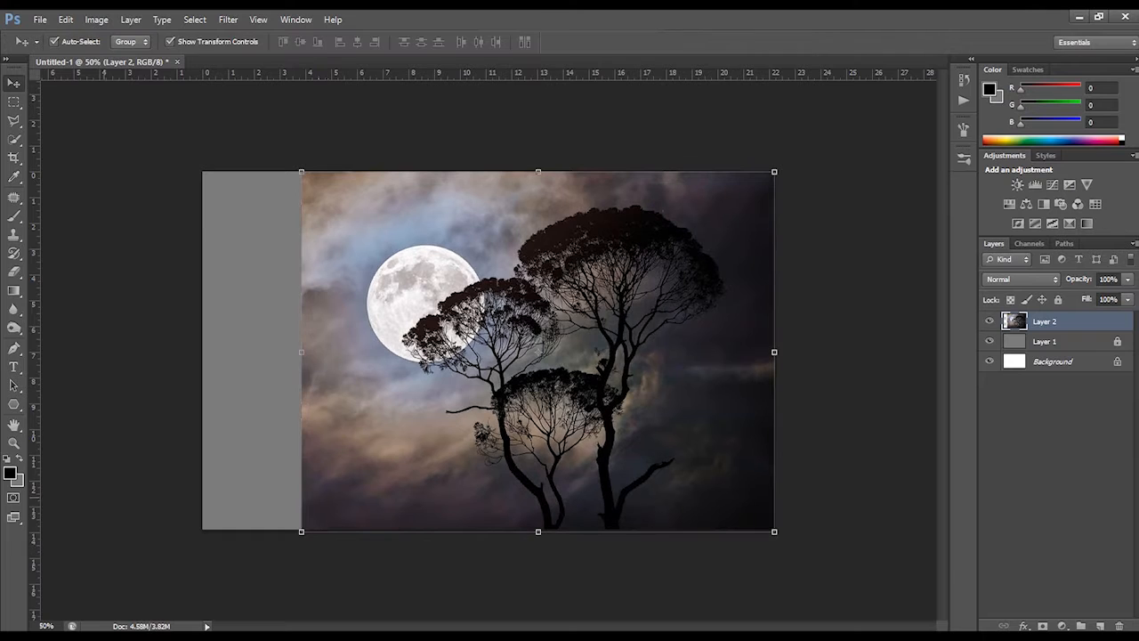
Step: Clone the image's clouds over the lower and middle parts of the empty grey strip with a 300 px Clone Stamp at 100% flow
key("s")
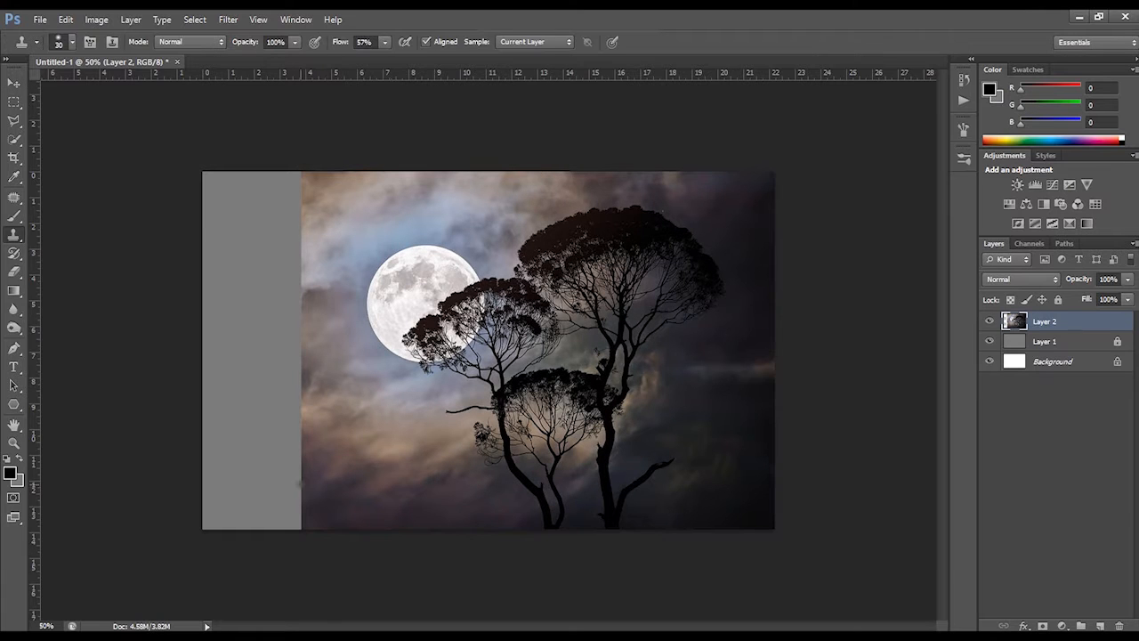
key("bracketright")
key("bracketright")
left_click_drag(252, 495, 300, 516)
mouse_move(390, 521)
left_mouse_down()
mouse_move(293, 537)
mouse_move(238, 505)
left_mouse_up()
mouse_move(195, 452)
left_mouse_down()
mouse_move(288, 422)
mouse_move(301, 487)
left_mouse_up()
left_click_drag(209, 490, 159, 498)
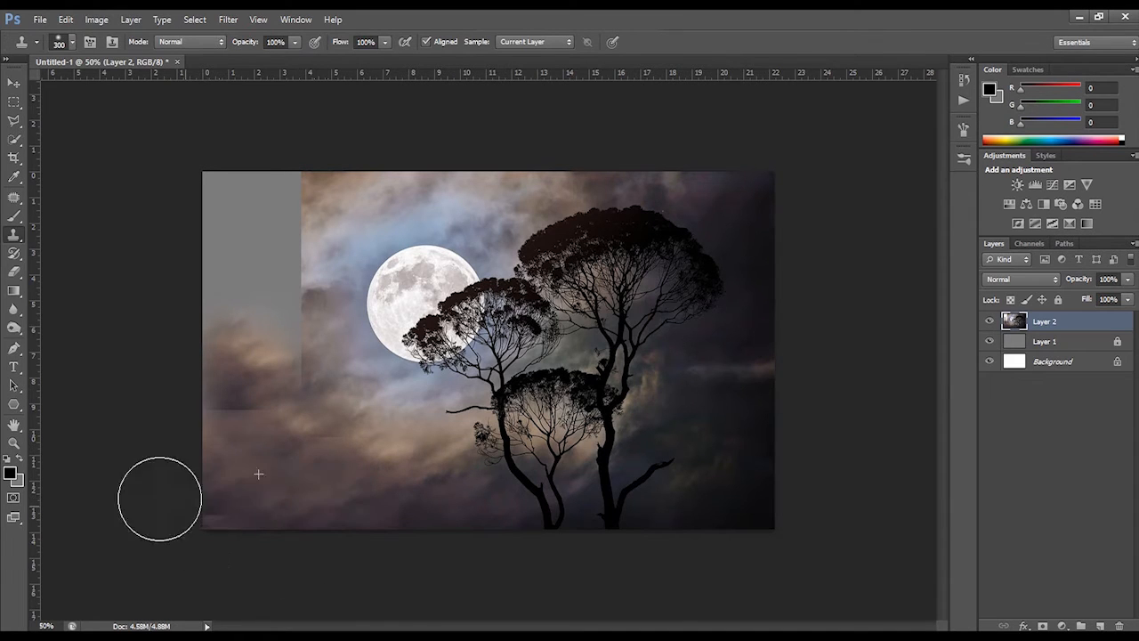
mouse_move(149, 554)
left_mouse_down()
mouse_move(214, 394)
mouse_move(228, 445)
mouse_move(209, 266)
mouse_move(216, 334)
left_mouse_up()
mouse_move(283, 282)
left_mouse_down()
mouse_move(198, 283)
mouse_move(223, 251)
mouse_move(205, 250)
mouse_move(303, 168)
left_mouse_up()
Step: Clone dark cloud over the upper-left corner of the sky, covering the bright patch and the visible seam
left_click(354, 212, "alt")
mouse_move(293, 208)
left_mouse_down()
mouse_move(302, 282)
mouse_move(261, 169)
left_mouse_up()
left_click(238, 301, "alt")
left_click(342, 193)
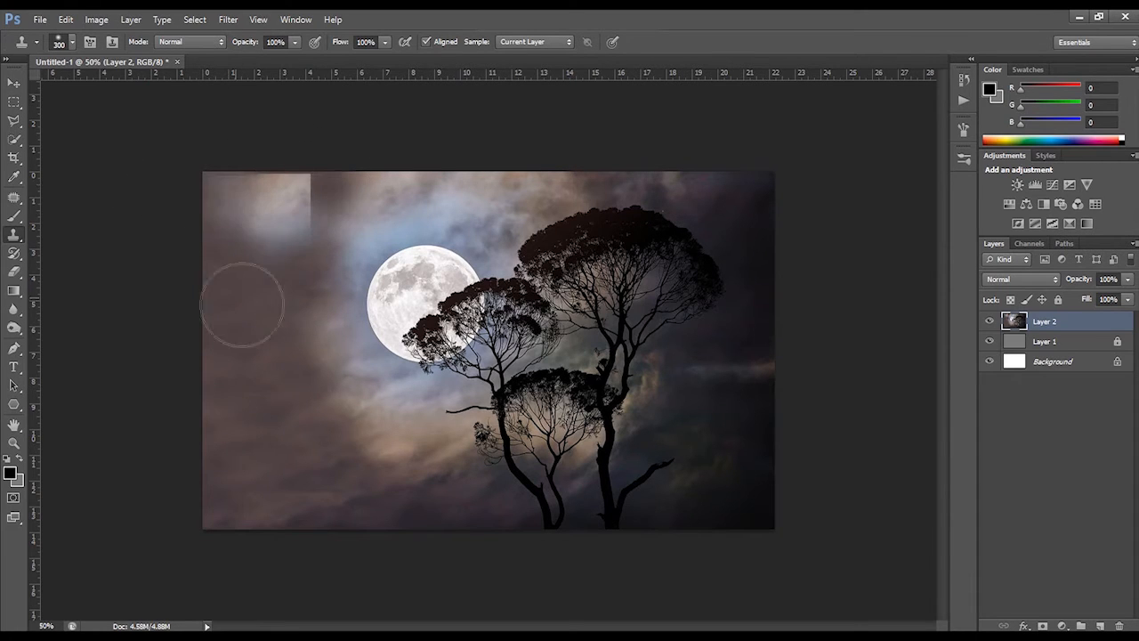
left_click(242, 305, "alt")
left_click(265, 208)
left_click(322, 206)
key("ctrl+z")
left_click_drag(277, 192, 274, 268)
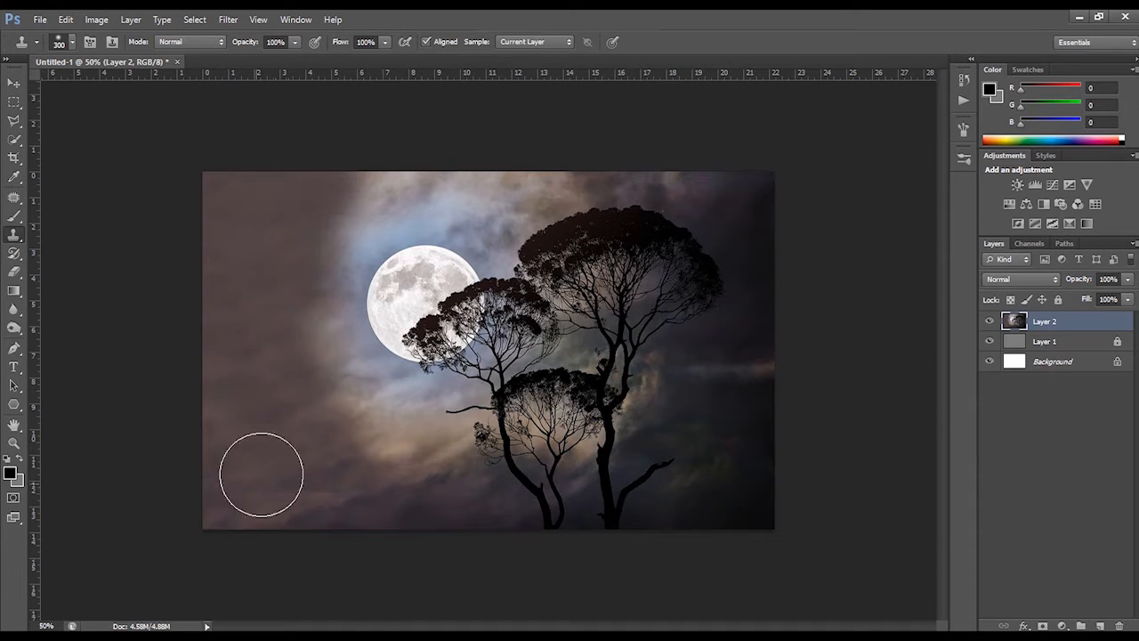
Step: Open the rock formation image from the folder and convert its locked background into an editable layer
key("v")
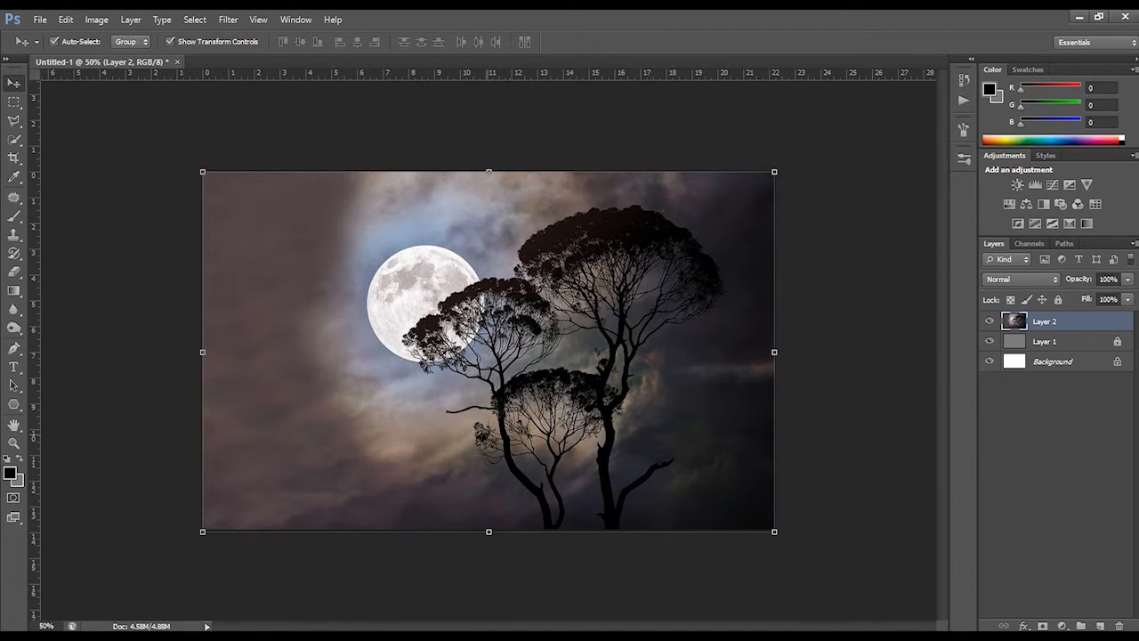
key("alt+Tab")
left_click_drag(407, 370, 281, 63)
key("Delete")
key("Escape")
double_click(1052, 326)
key("Return")
Step: Select and delete the sky around the rock formation, leaving it on transparency with nothing selected
key("Delete")
key("ctrl+d")
left_click_drag(651, 172, 696, 307)
key("Delete")
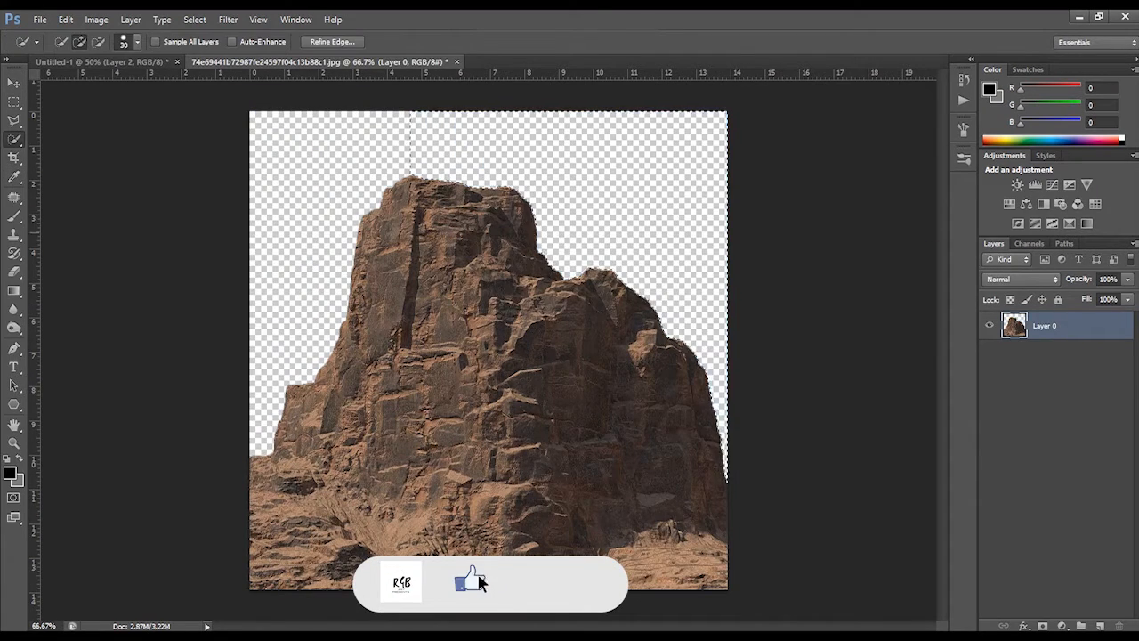
key("ctrl+d")
Step: Copy the cut-out rock into the composition, close its source, and resize and position it at the lower right
key("v")
left_click_drag(303, 62, 267, 193)
left_click_drag(294, 427, 654, 356)
key("ctrl+w")
left_click_drag(604, 315, 488, 381)
key("ctrl+t")
left_click_drag(579, 396, 688, 409)
key("Return")
Step: Open the png-clipart-george-02-gorilla image and convert its colour mode to RGB Color
key("alt+Tab")
left_click(809, 372)
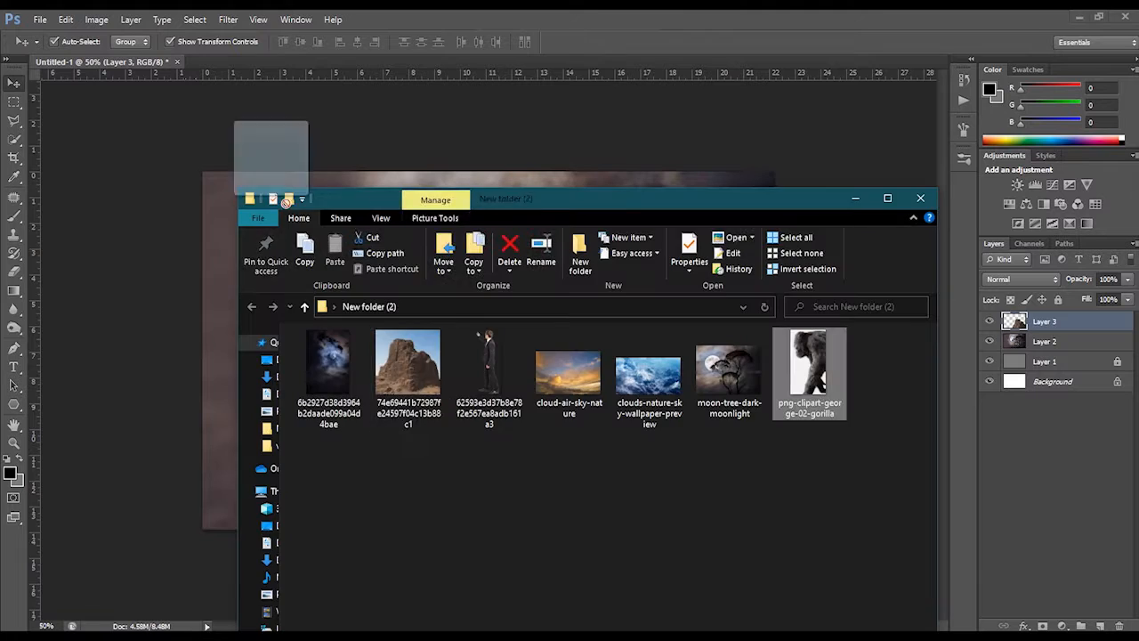
left_click_drag(809, 372, 498, 62)
left_click_drag(523, 240, 532, 251)
key("ctrl+z")
left_click(96, 19)
mouse_move(106, 35)
left_click(278, 90)
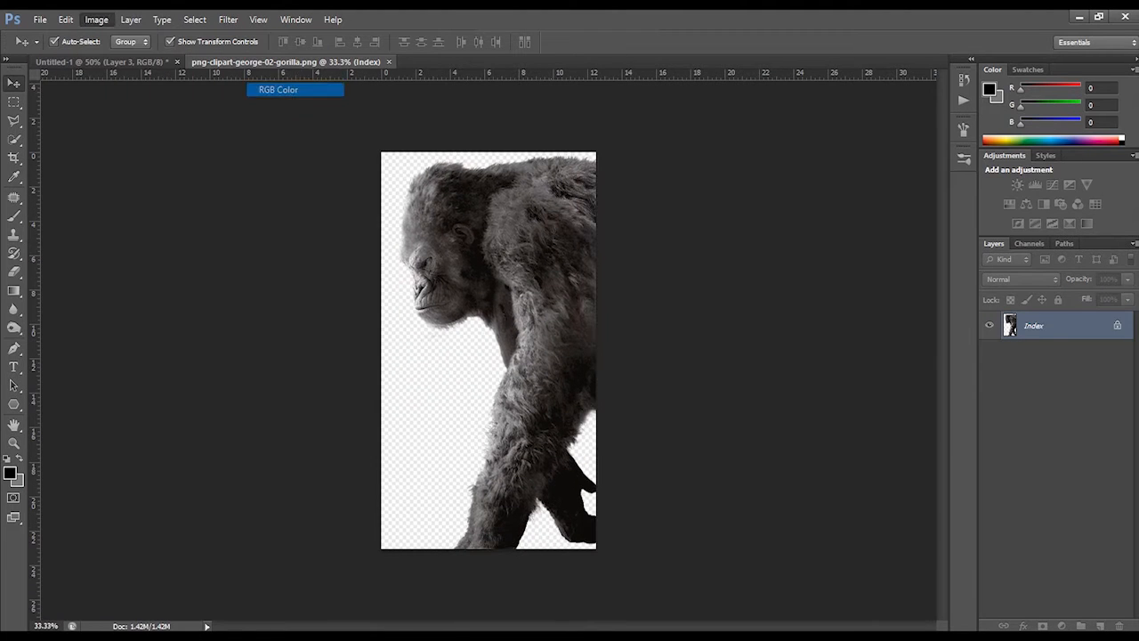
Step: Select the fake checkered backdrop around the gorilla with Quick Selection and delete it to leave transparency
key("w")
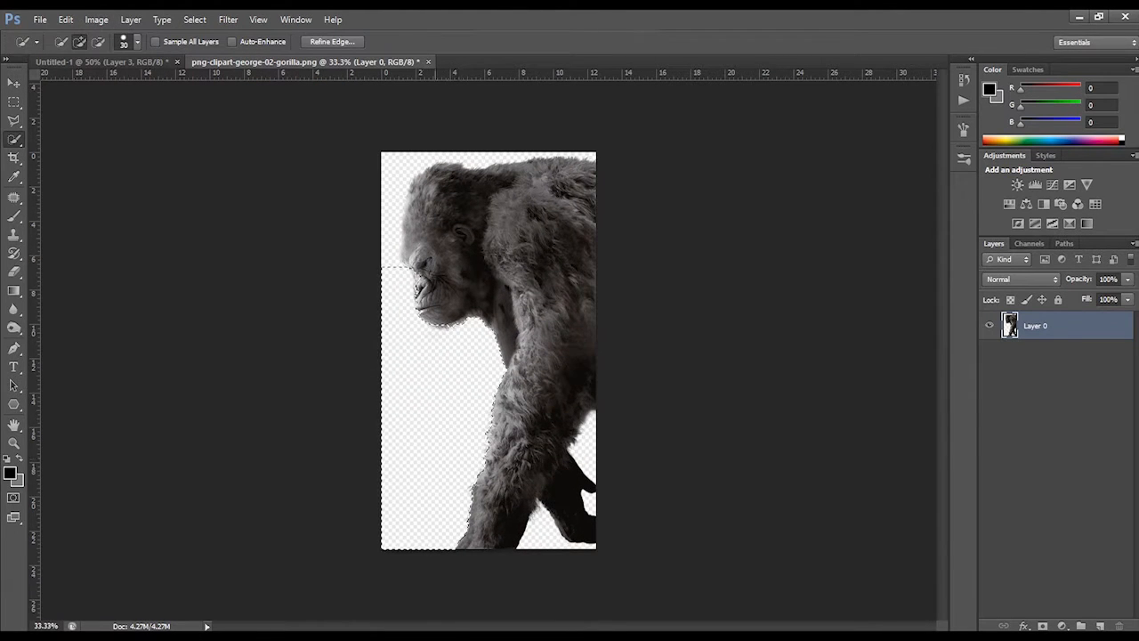
key("ctrl+plus")
key("ctrl+plus")
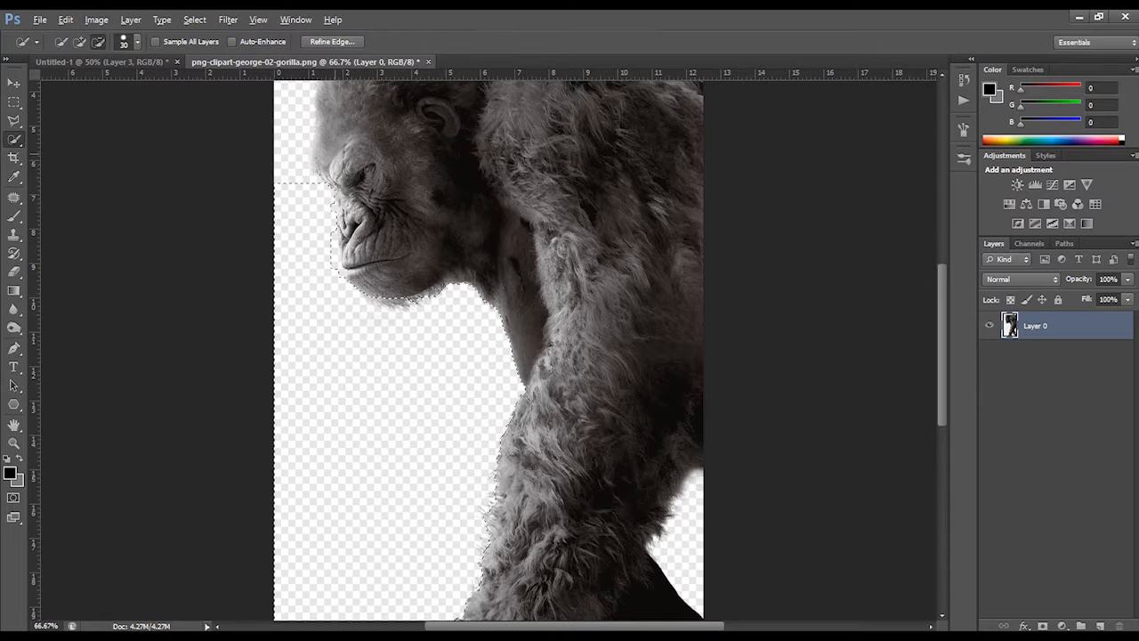
scroll(489, 356, "up", 5)
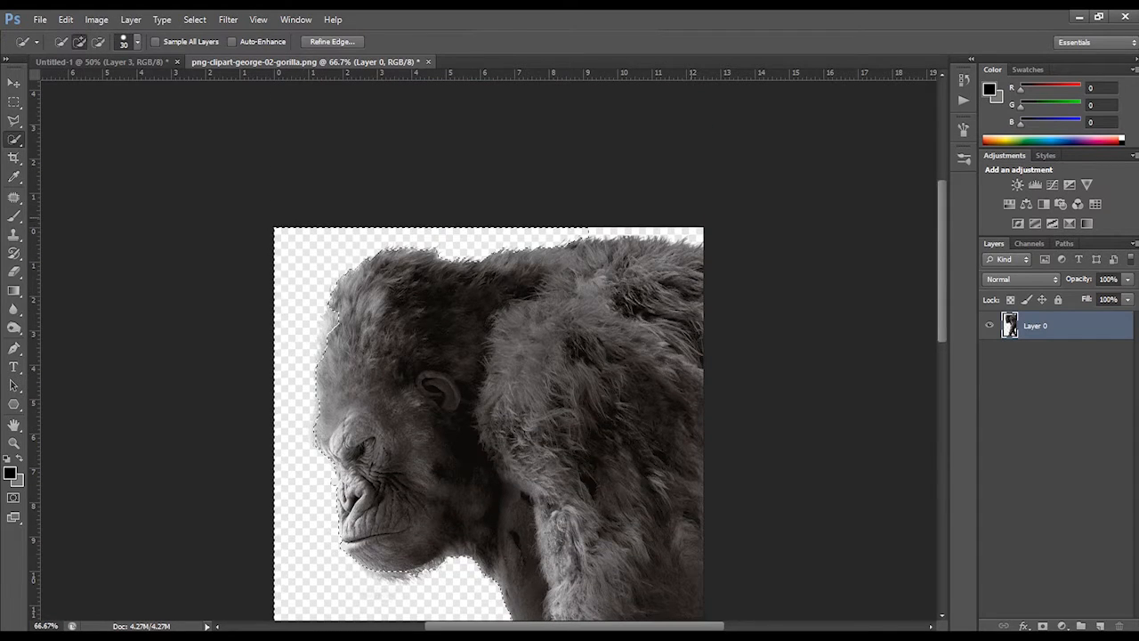
scroll(489, 356, "down", 3)
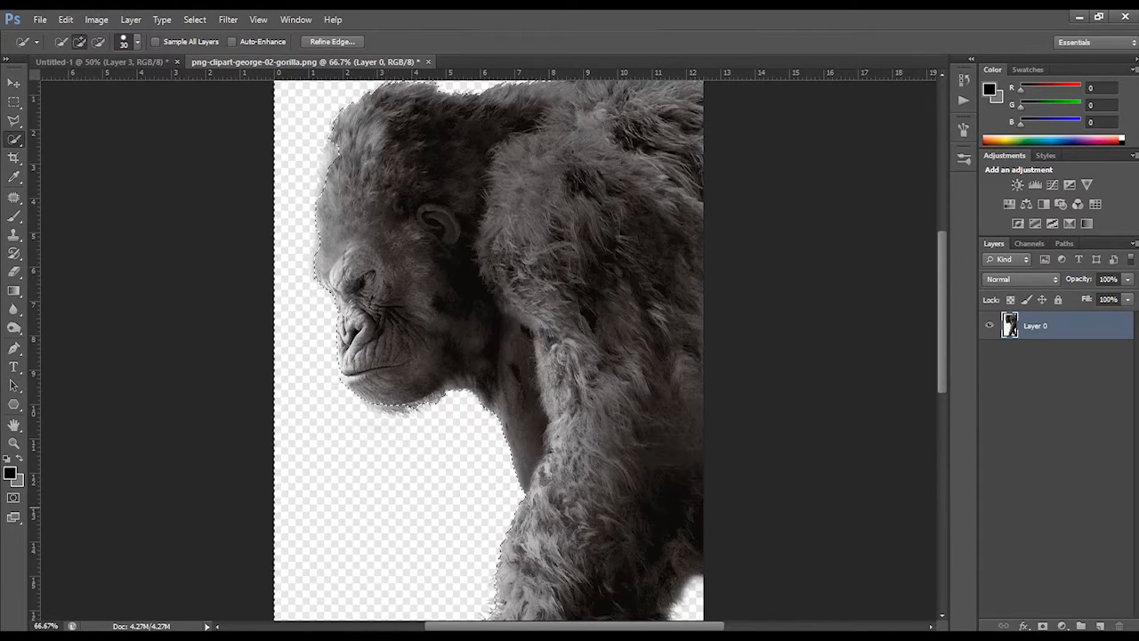
key("ctrl+d")
key("ctrl+minus")
key("ctrl+minus")
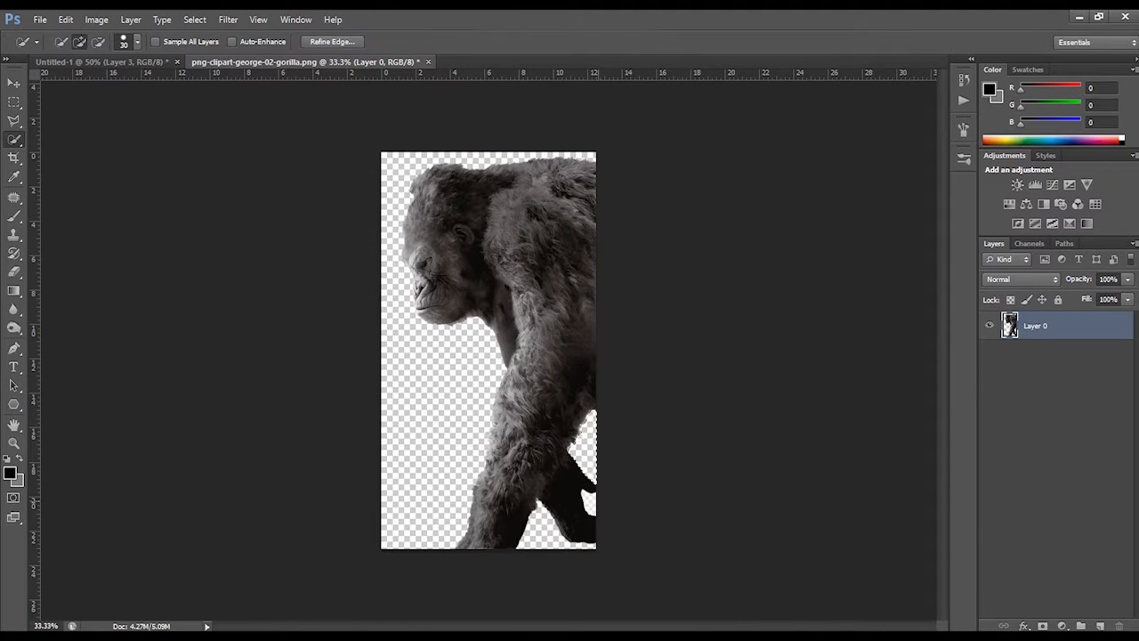
Step: Copy the cut-out gorilla into the composition and flip it horizontally
key("v")
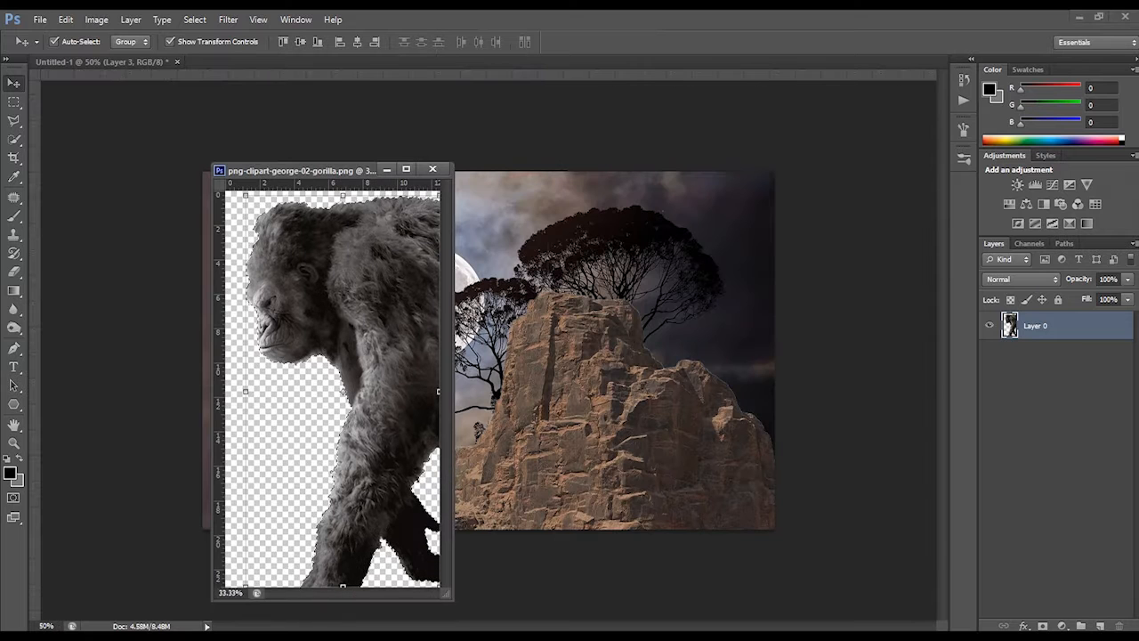
key("ctrl+shift+i")
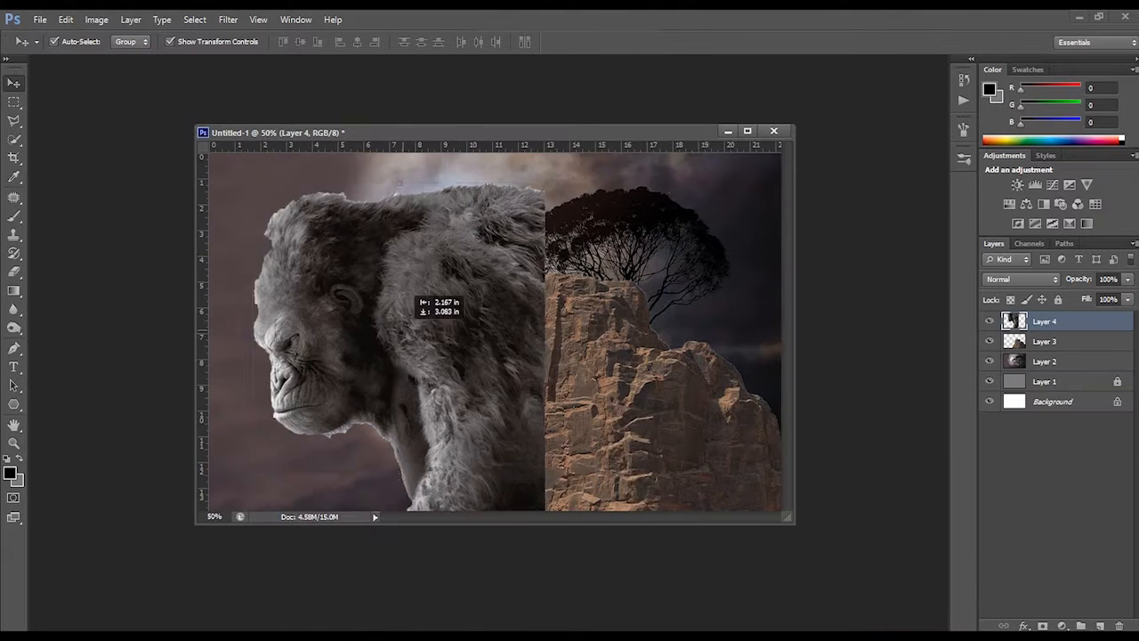
key("ctrl+t")
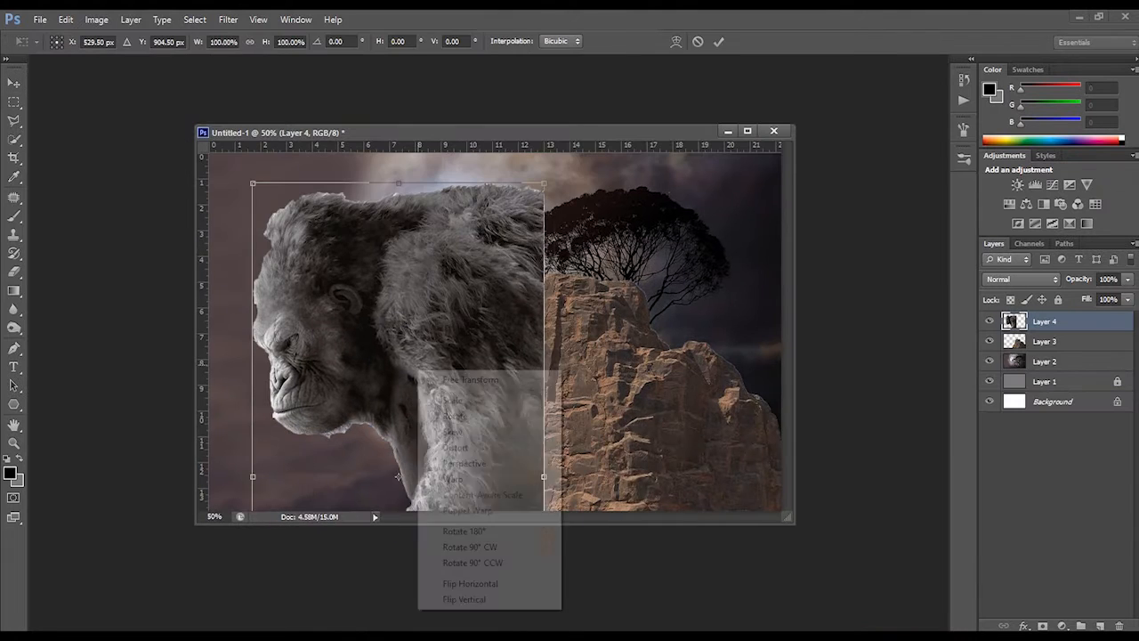
right_click(418, 368)
left_click(458, 586)
Step: Scale the gorilla down to about the canvas height and place it against the left edge, facing the moon
key("ctrl+minus")
key("ctrl+minus")
left_click_drag(406, 320, 390, 298)
left_click_drag(503, 234, 440, 361)
left_click_drag(406, 387, 400, 289)
key("ctrl+plus")
key("ctrl+plus")
left_click_drag(374, 193, 480, 62)
key("Return")
Step: Shrink the rock formation slightly and move it down and left so the trees show behind it
left_click(602, 406)
left_click_drag(607, 419, 546, 414)
left_click_drag(739, 607, 773, 563)
key("Return")
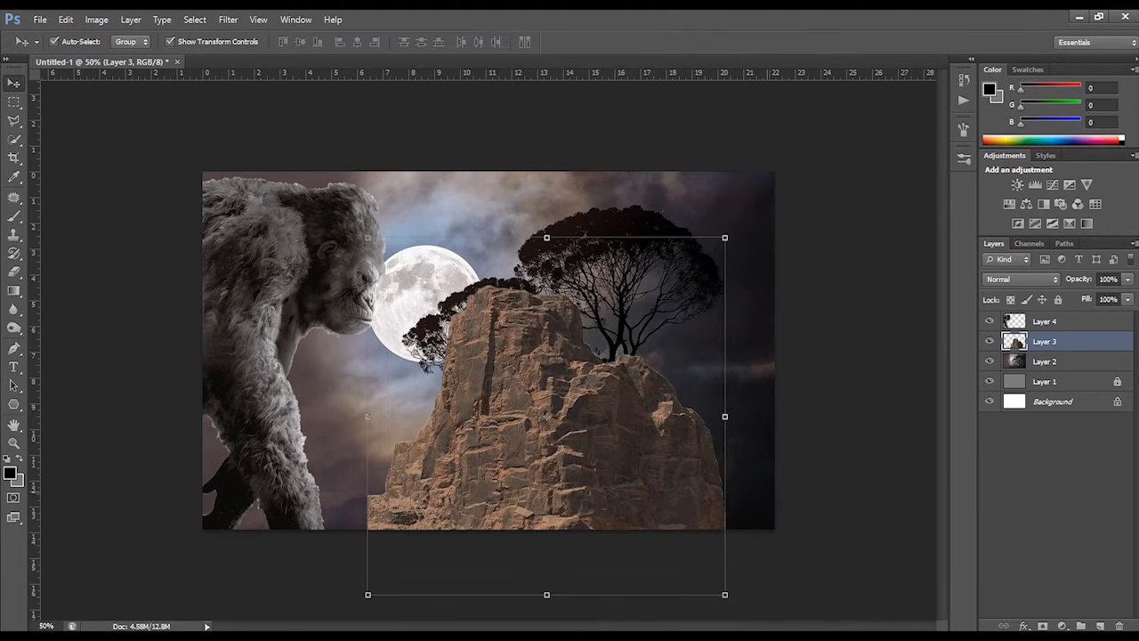
left_click_drag(626, 486, 611, 525)
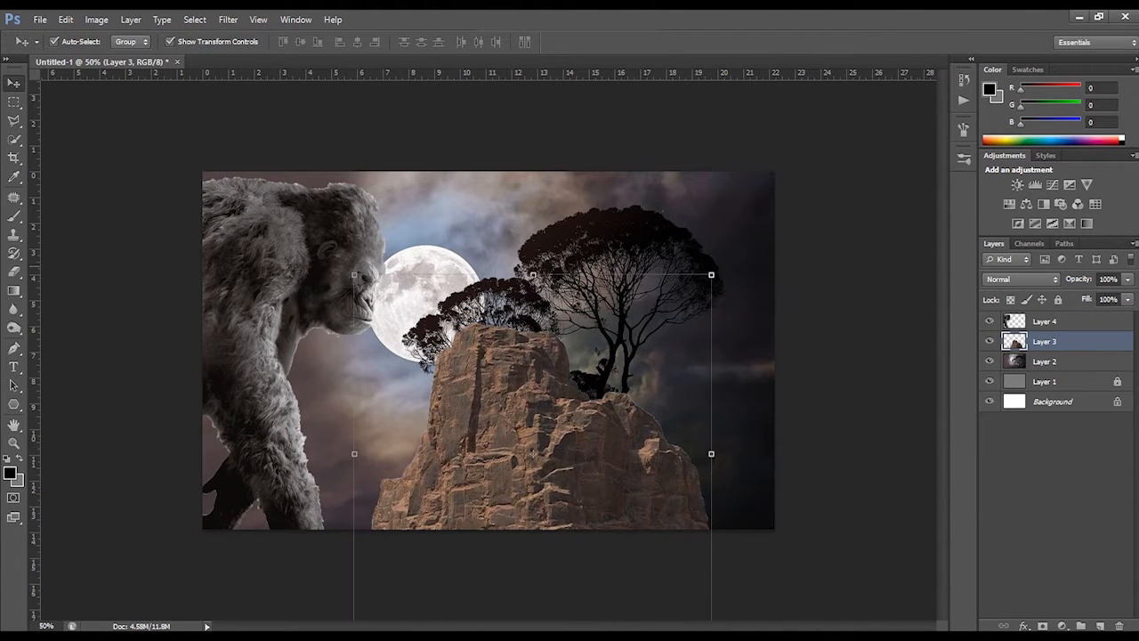
left_click(569, 572)
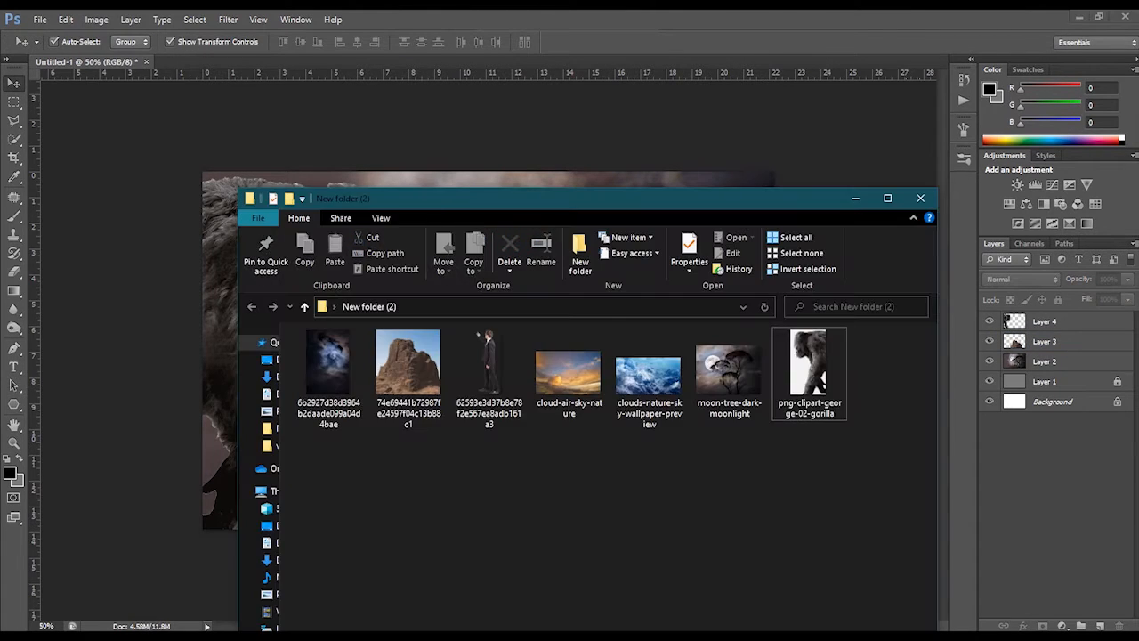
Step: Copy the cloud-air-sky-nature image into the composition at the upper right and stack its layer directly beneath the rock
double_click(564, 371)
left_click_drag(249, 62, 267, 381)
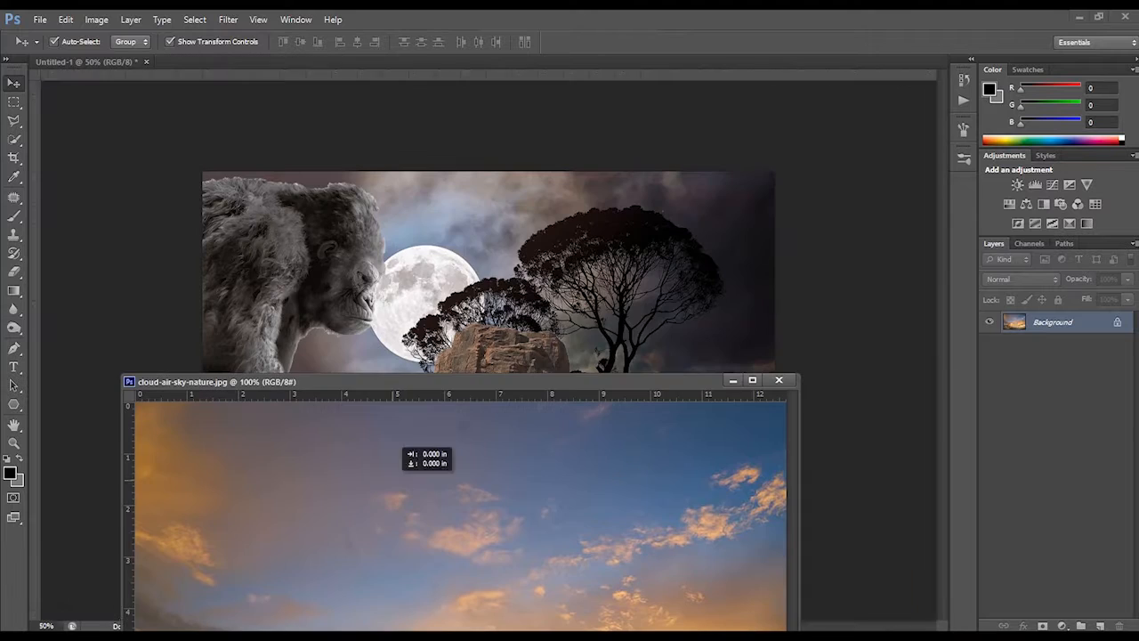
left_click_drag(463, 498, 482, 343)
left_click(778, 380)
left_click_drag(562, 328, 616, 331)
key("ctrl+[")
key("ctrl+[")
left_click_drag(653, 330, 729, 258)
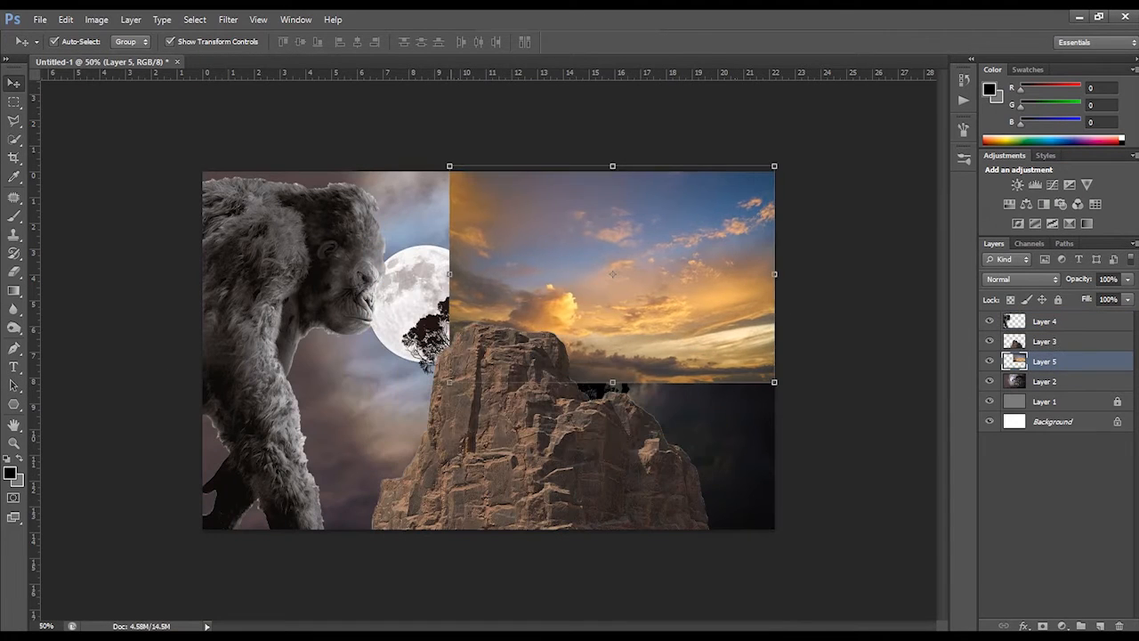
Step: Enlarge the sunset sky layer to cover the whole canvas and hide it
left_click_drag(451, 382, 203, 546)
key("Return")
left_click(989, 362)
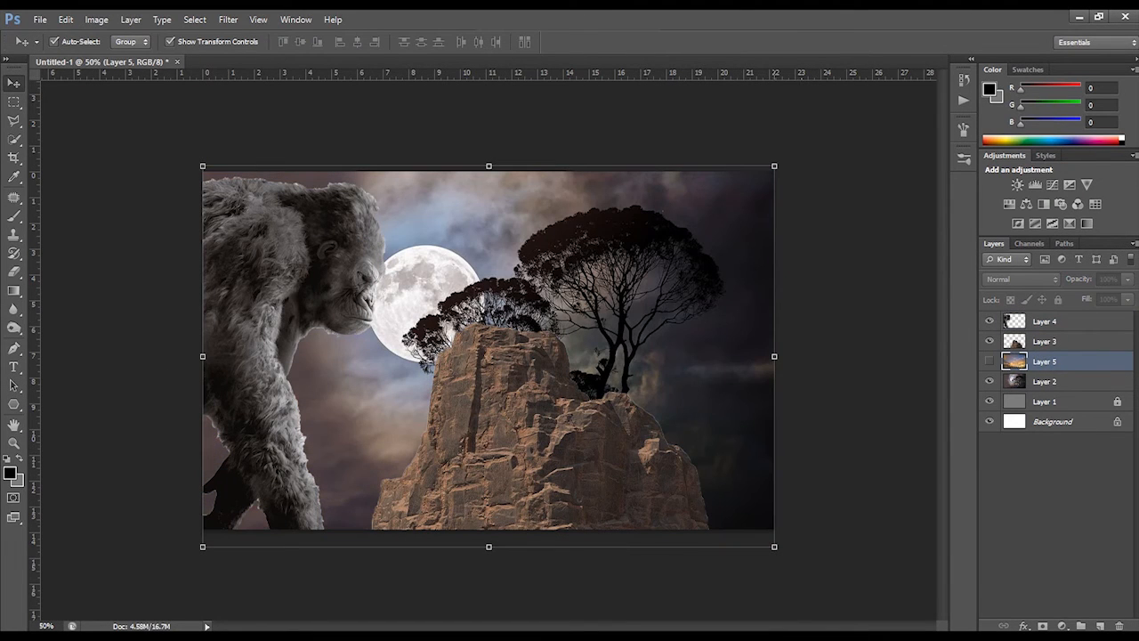
Step: Blur the moon and trees on Layer 2 with a 1200 px Blur tool brush at 15% strength
left_click(1044, 381)
left_click(13, 309)
key("bracketright")
mouse_move(545, 346)
left_mouse_down()
mouse_move(452, 437)
mouse_move(597, 325)
mouse_move(590, 358)
mouse_move(514, 295)
mouse_move(600, 422)
mouse_move(655, 471)
mouse_move(658, 353)
mouse_move(537, 394)
mouse_move(488, 311)
mouse_move(584, 328)
mouse_move(559, 353)
mouse_move(577, 405)
left_mouse_up()
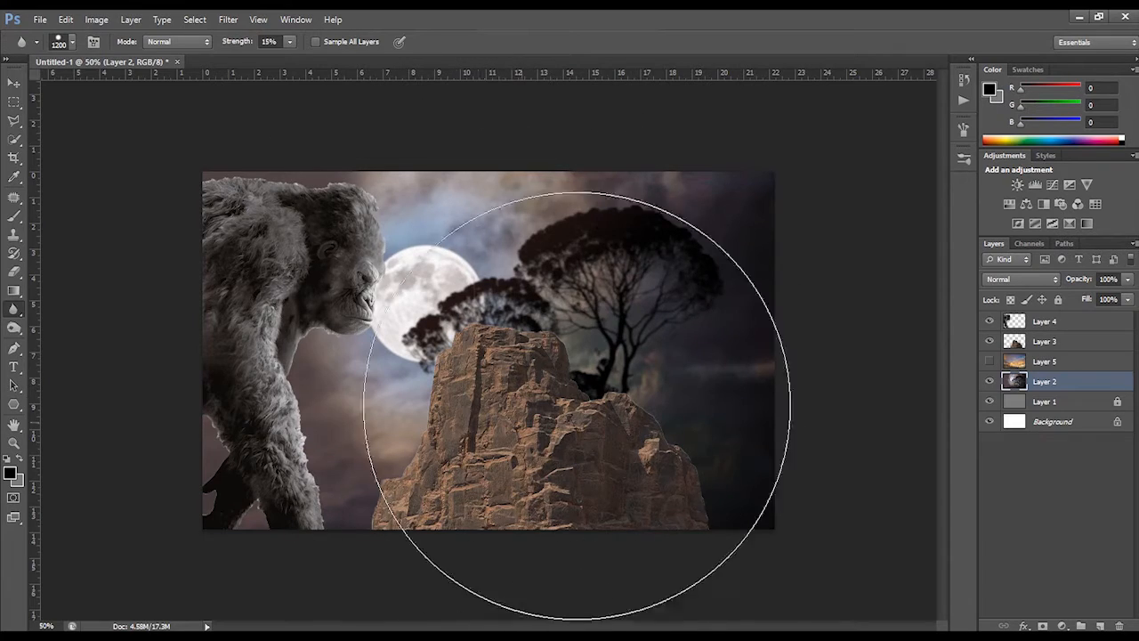
key("v")
left_click(195, 19)
left_click(228, 20)
mouse_move(267, 157)
left_click(436, 276)
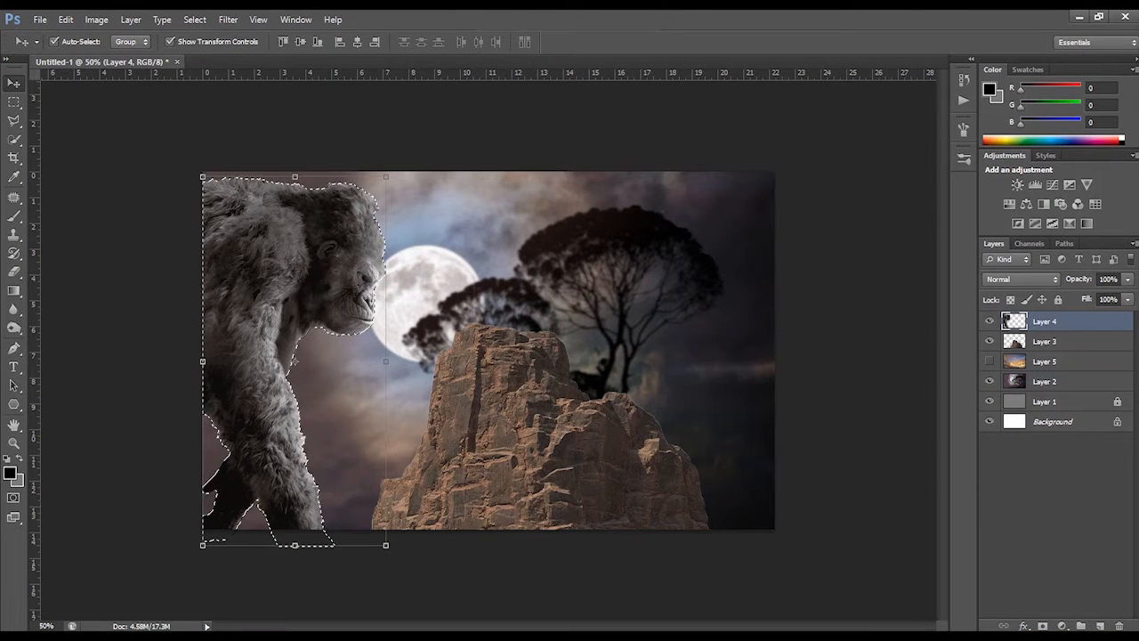
Step: Refine the gorilla selection's edge with radius 4.2 px, smooth 18, feather 3.6 px and contrast 22%
left_click(195, 19)
left_click(222, 122)
key("Escape")
key("ctrl+alt+r")
left_click_drag(240, 158, 711, 188)
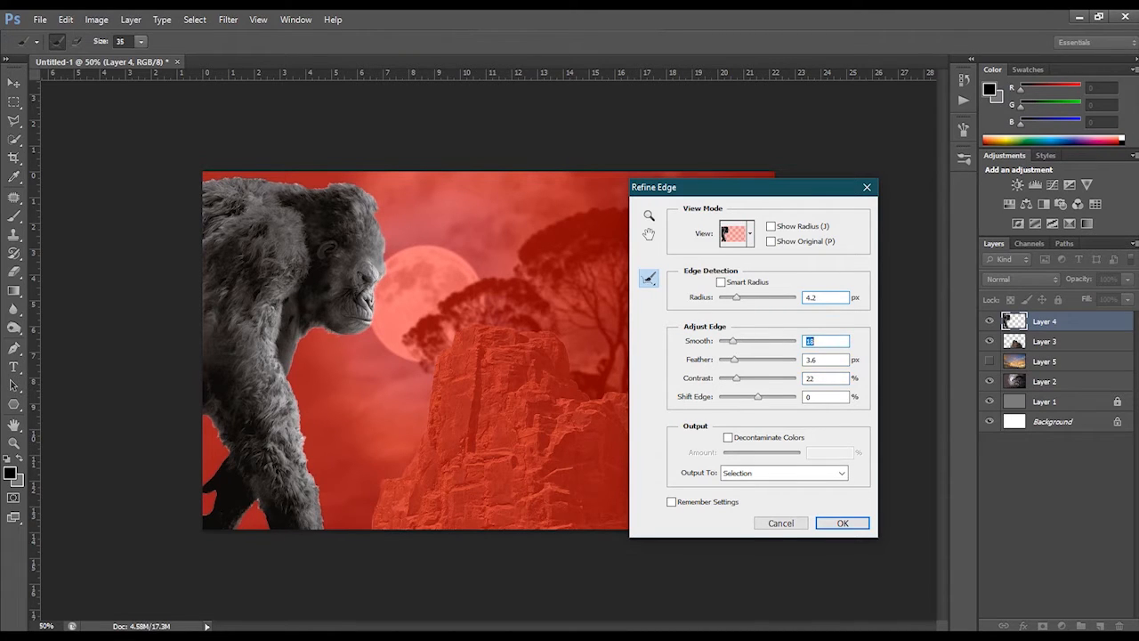
key("Return")
Step: Open the image of the man in a suit, copy him into the composition and close the source
key("alt+Tab")
left_click_drag(486, 366, 277, 62)
key("v")
left_click_drag(498, 279, 489, 281)
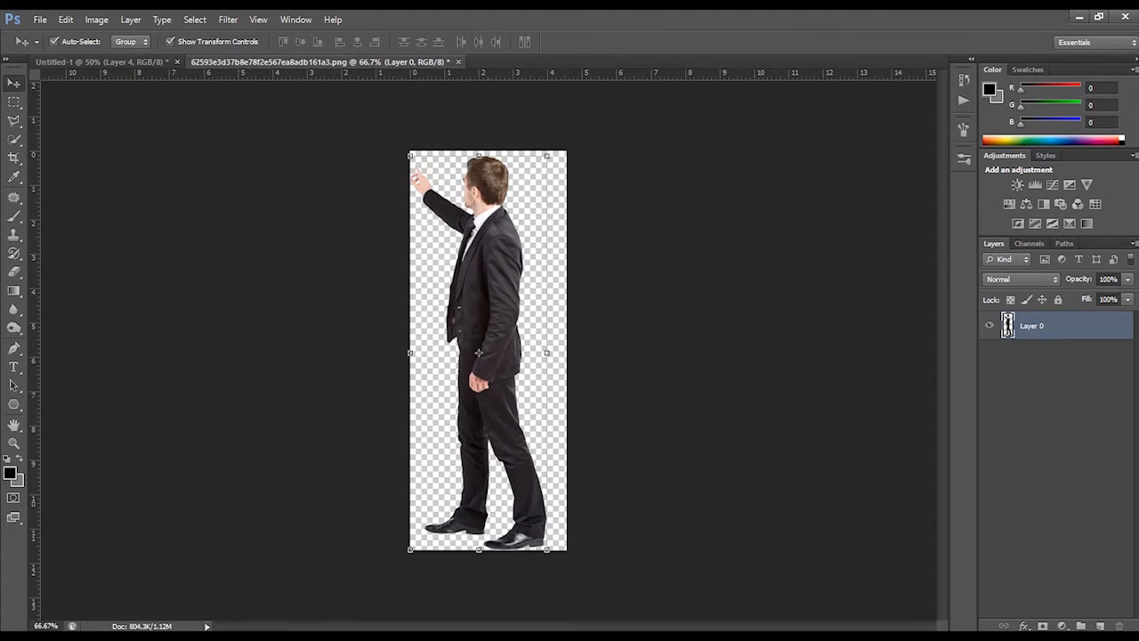
left_click_drag(320, 62, 614, 335)
left_click_drag(614, 463, 474, 336)
left_click(694, 335)
Step: Scale the man down to a tiny figure and position him near the top of the rock beside the moon
left_click(575, 258)
left_click_drag(525, 253, 453, 464)
left_click_drag(438, 508, 445, 277)
key("Return")
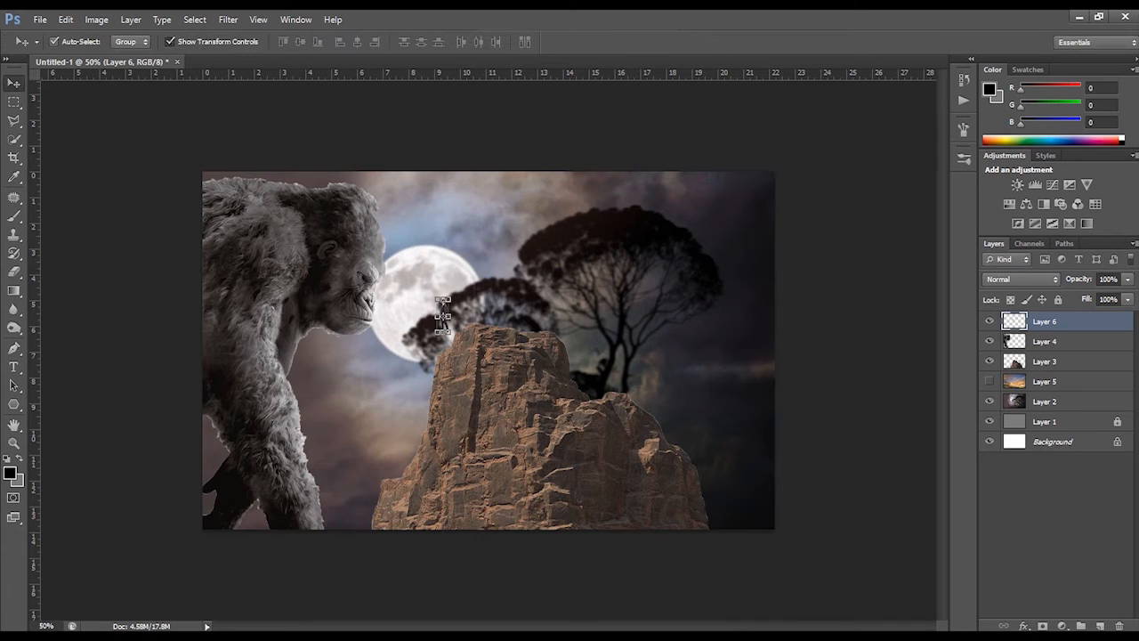
Step: Darken the man with a Levels adjustment using input values 28, 0.76 and 255
left_click(96, 19)
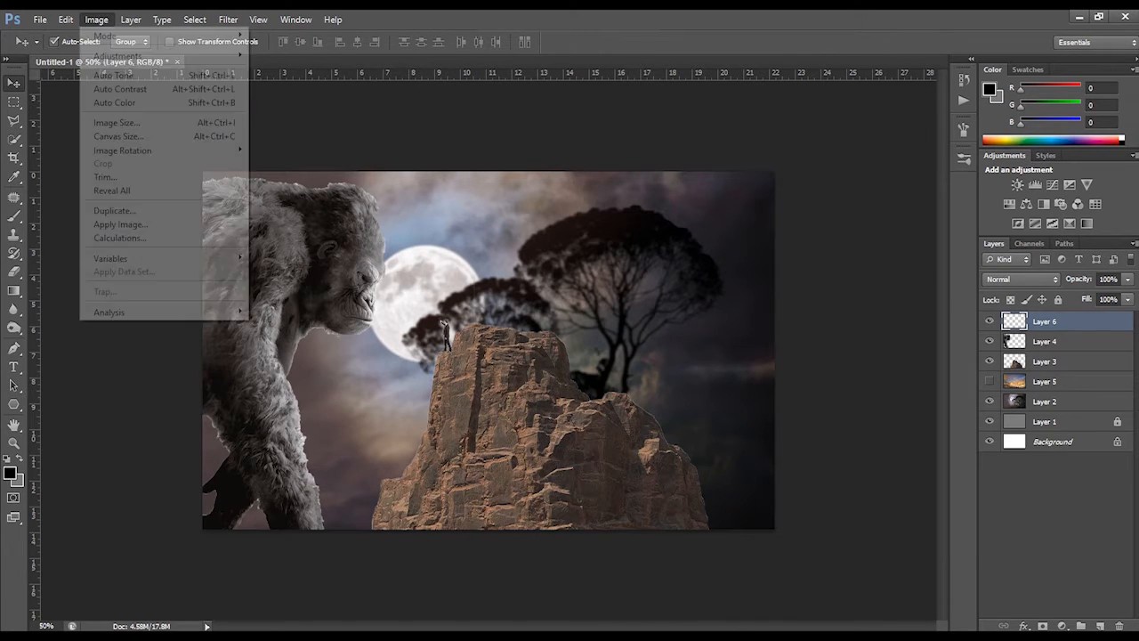
mouse_move(118, 54)
left_click(282, 70)
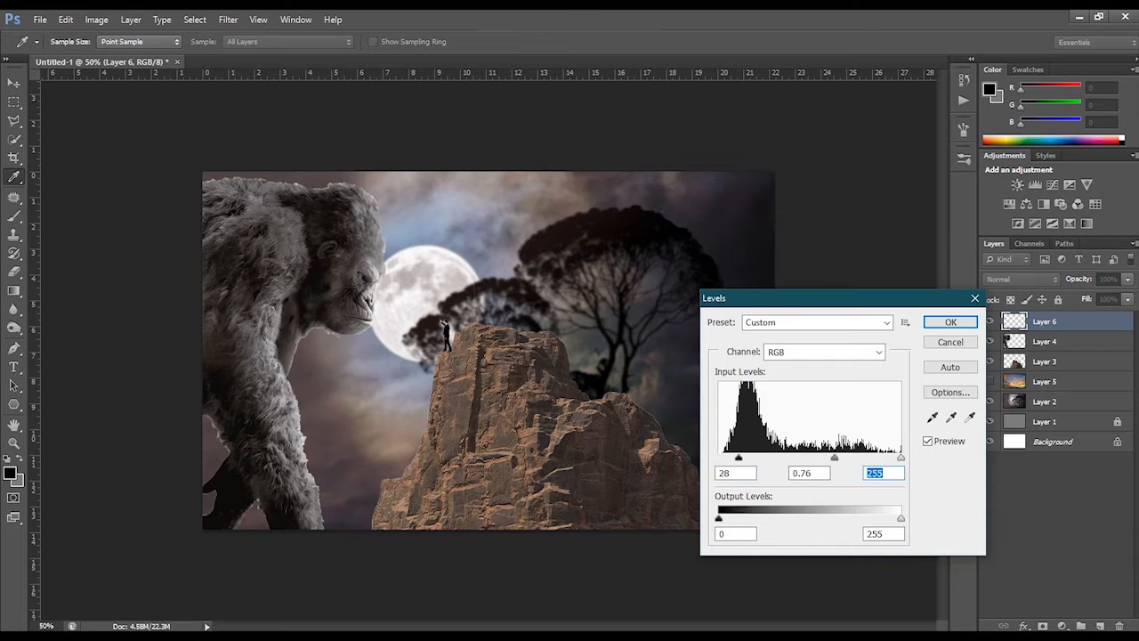
key("Return")
Step: Darken the man further with an Exposure adjustment of -3.14
left_click(97, 20)
left_click(294, 96)
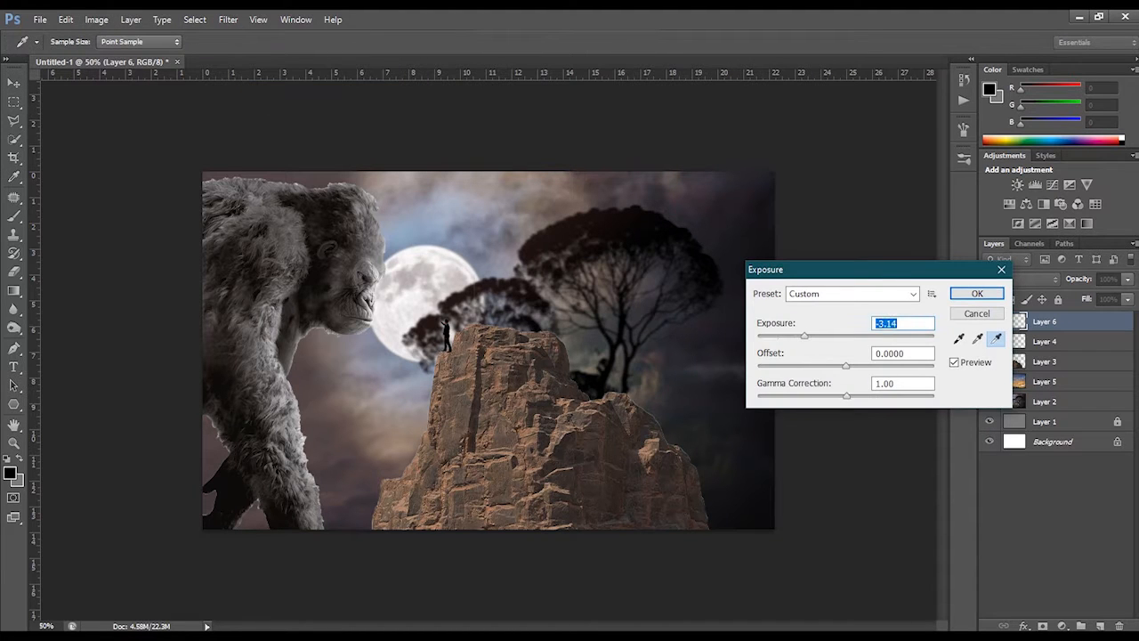
key("Return")
left_click(1045, 361)
left_click(96, 20)
mouse_move(119, 50)
left_click(294, 353)
key("Return")
left_click(1044, 401)
left_click(96, 20)
left_click(293, 353)
left_click(757, 454)
left_click(703, 477)
left_click(757, 475)
left_click(703, 522)
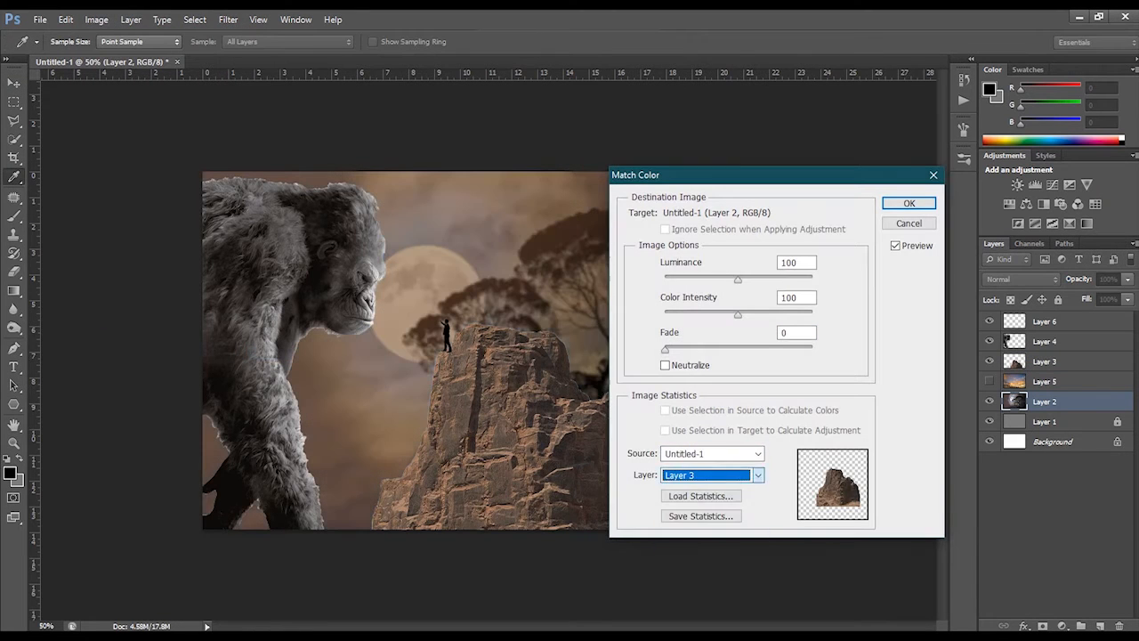
left_click_drag(782, 177, 772, 116)
left_click(900, 160)
Step: Match the rock layer's colors to Layer 2 of Untitled-1 with Match Color
left_click(1044, 361)
left_click(96, 20)
mouse_move(119, 54)
left_click(294, 352)
left_click(745, 391)
left_click(694, 416)
left_click(745, 412)
left_click(690, 496)
left_click(884, 138)
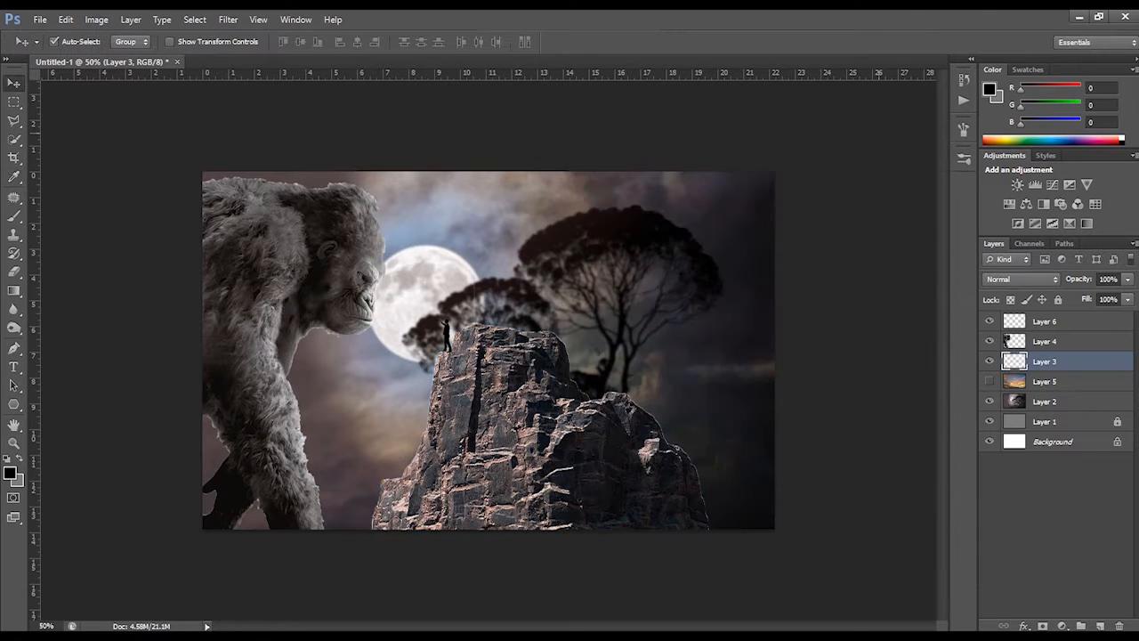
Step: Apply Match Color to the man's layer with Untitled-1 as the source and Layer 6 as the source layer
left_click(96, 19)
mouse_move(119, 55)
left_click(289, 352)
left_click(745, 391)
left_click(694, 416)
left_click(744, 411)
left_click(690, 445)
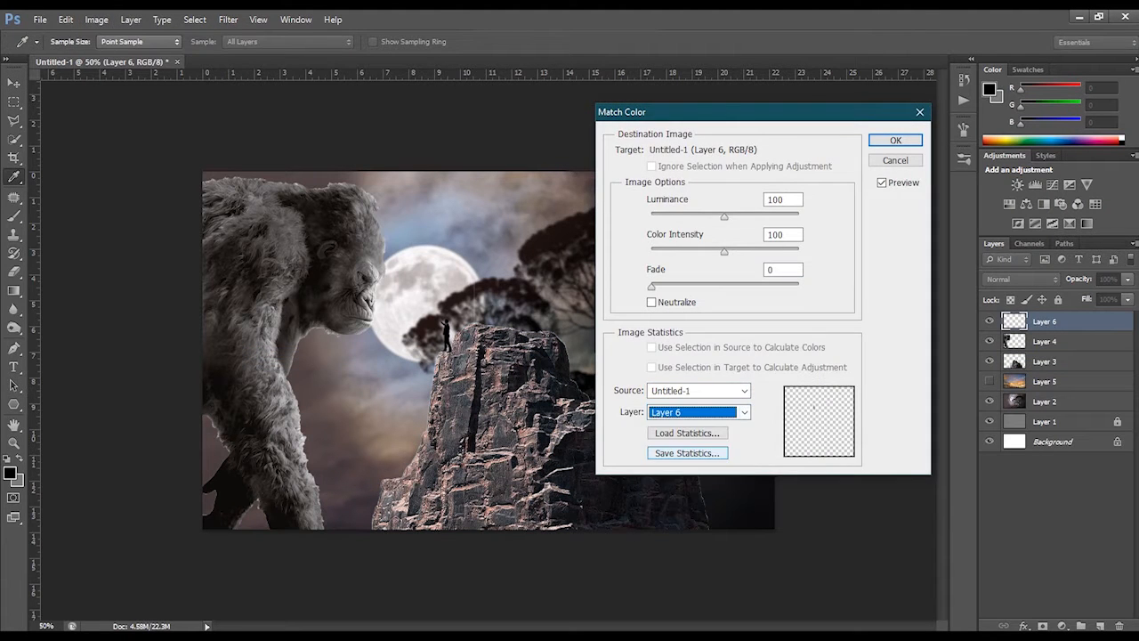
left_click(892, 139)
Step: Match the gorilla layer's colors to Layer 2 of Untitled-1 with Match Color
left_click(1045, 342)
left_click(96, 19)
left_click(286, 352)
left_click(745, 391)
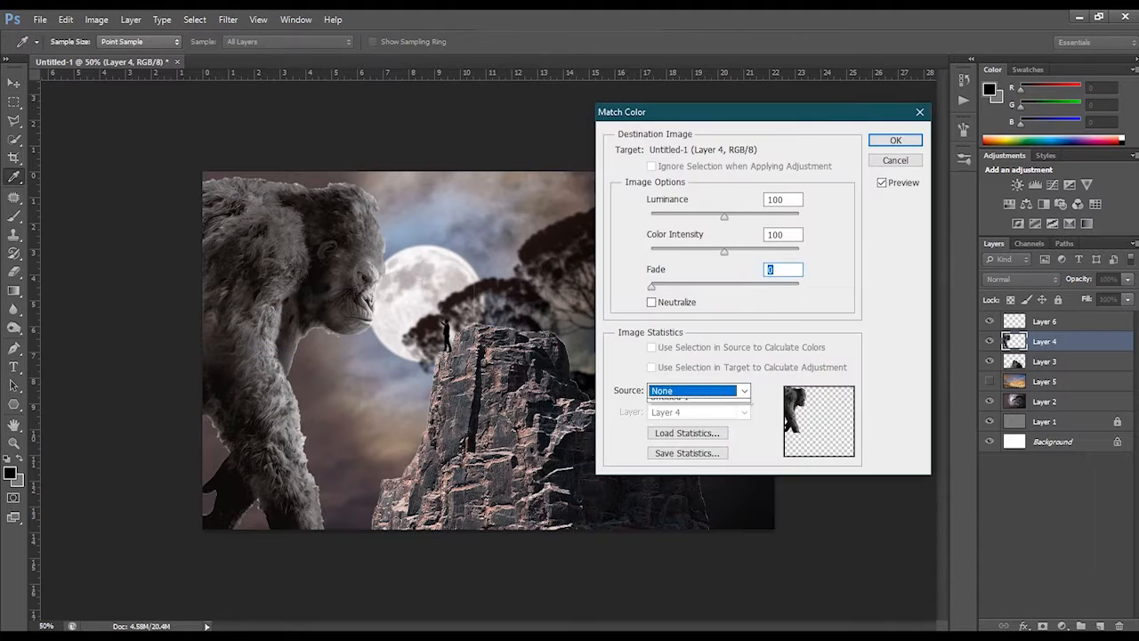
left_click(745, 412)
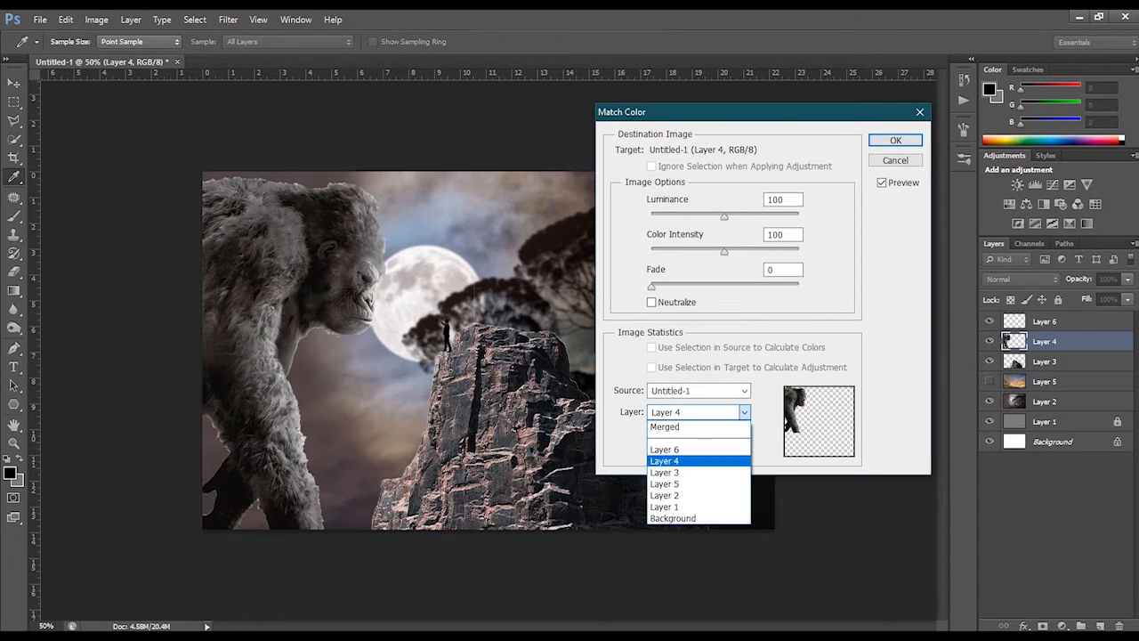
left_click(690, 496)
left_click(895, 140)
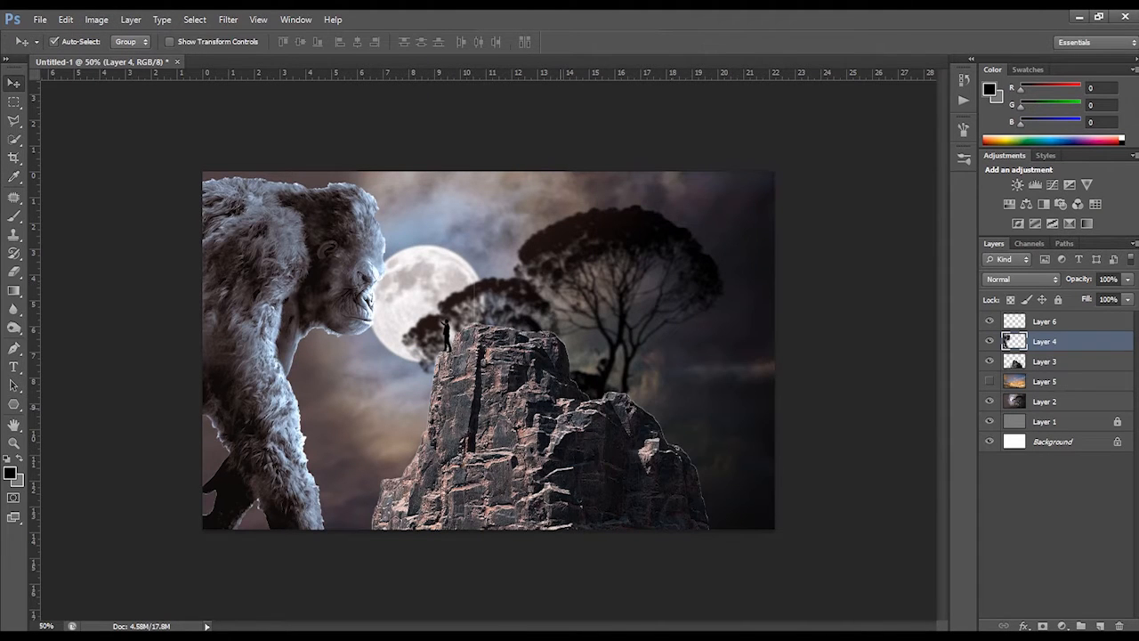
Step: Crop a strip off the right side of the composition, cutting just into the rock and the large tree
key("c")
left_click_drag(774, 350, 731, 351)
key("Return")
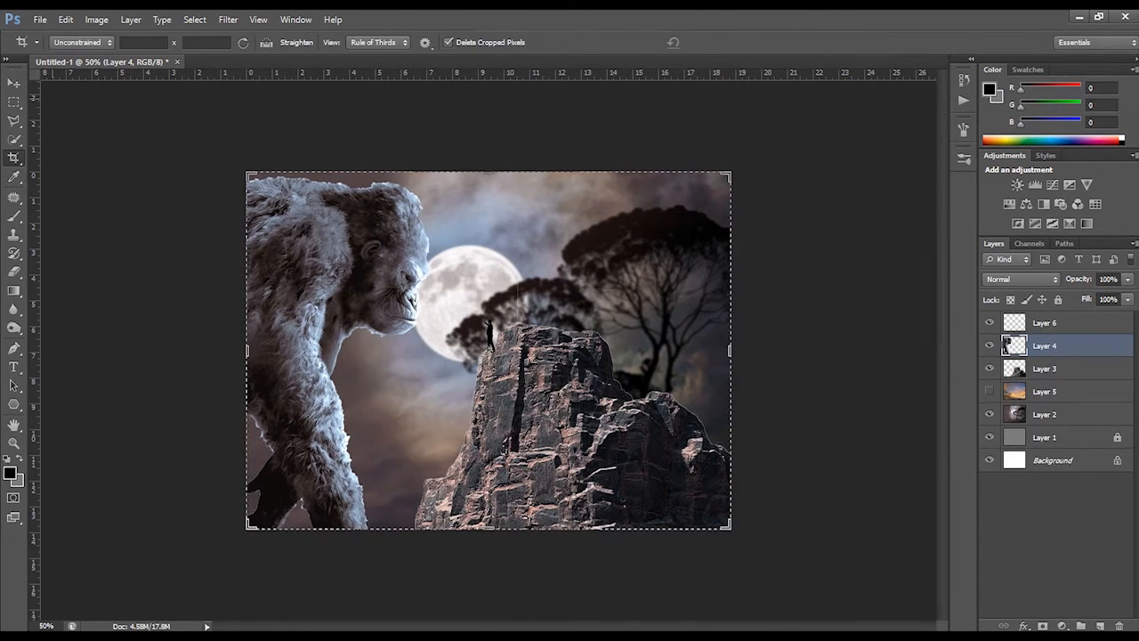
key("v")
left_click(809, 356)
Step: Erase on the rock layer just above the summit beside the man with a 150 px Eraser
left_click(543, 378)
left_click(14, 272)
left_click_drag(518, 307, 501, 289)
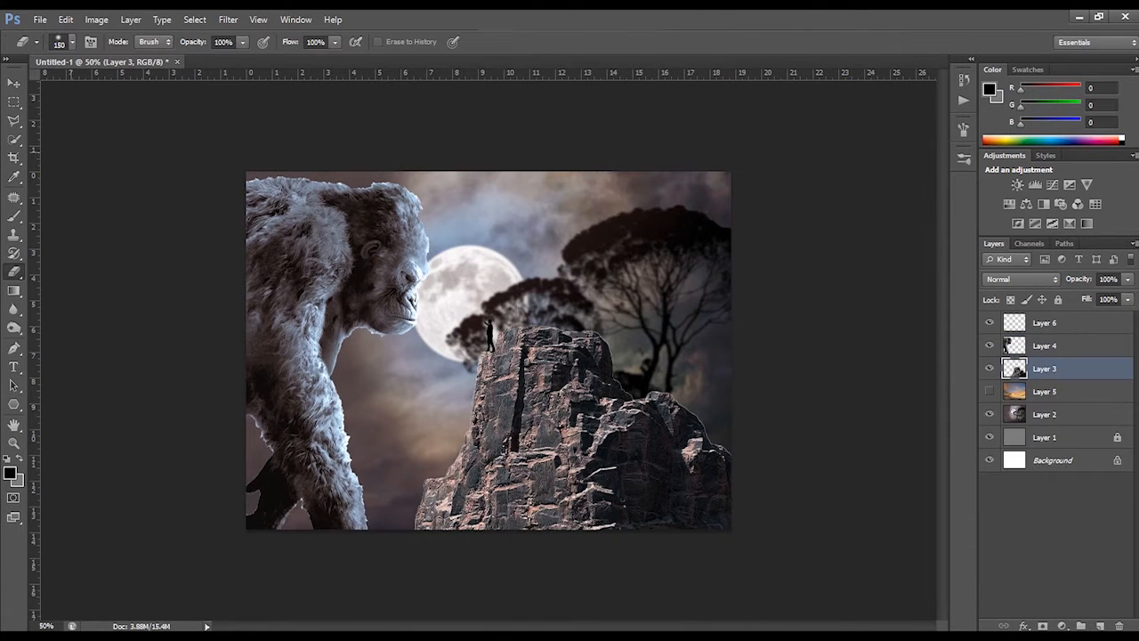
key("v")
left_click(810, 356)
Step: Lower the opacity of the moonlit background on Layer 2 and add a black-filled layer directly beneath it
left_click(1045, 414)
left_click(1127, 279)
left_click_drag(1128, 295, 1091, 296)
left_click(1045, 438)
left_click(1100, 625)
key("x")
key("ctrl+BackSpace")
left_click(1128, 279)
key("Return")
left_click(1044, 460)
Step: Add a Gradient Fill layer masked to the rock's outline, running from a dark color to transparent
left_click(1044, 368)
left_click(1014, 369, "ctrl")
left_click(1062, 625)
left_click(1042, 329)
left_click(420, 437)
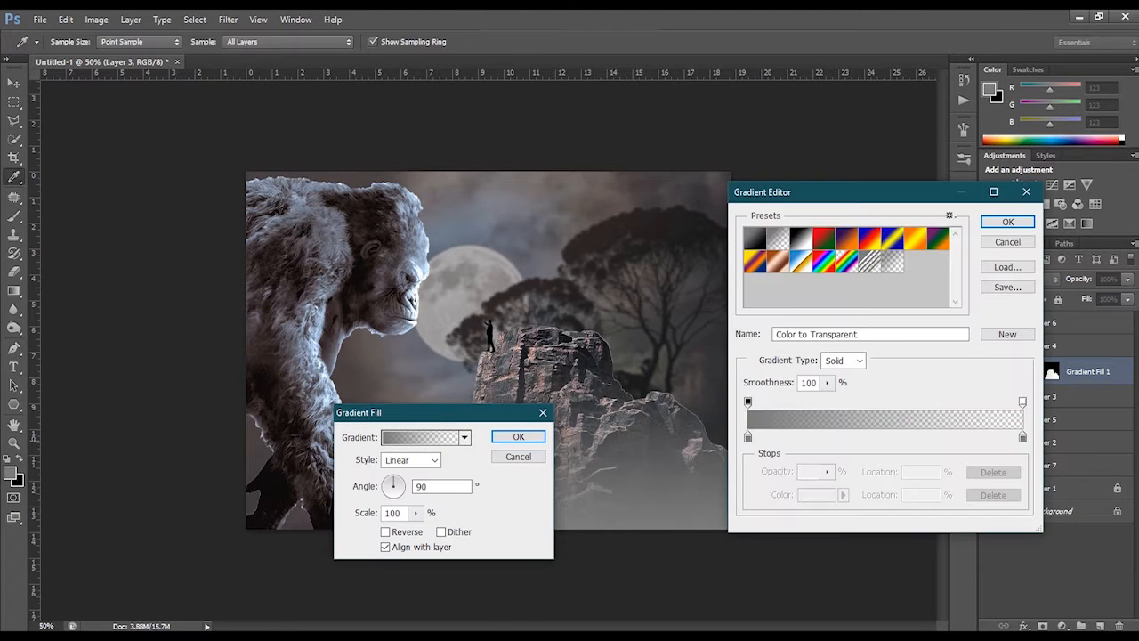
double_click(749, 437)
left_click(590, 324)
left_click(801, 135)
left_click(1007, 221)
Step: Adjust the gradient fill's angle and scale, and shift its dark color stop and opacity midpoint
left_click_drag(436, 413, 307, 356)
left_click_drag(264, 422, 260, 420)
left_click(286, 456)
left_click_drag(285, 475, 283, 475)
left_click(291, 381)
left_click_drag(749, 437, 944, 437)
left_click(848, 402)
left_click_drag(848, 402, 805, 402)
left_click(1007, 221)
left_click(389, 380)
Step: Set the gradient fill layer to Soft Light blending and clip it to the rock layer
key("Down")
key("Down")
key("Down")
key("Down")
key("Down")
key("Down")
key("Down")
key("Down")
key("Down")
key("Down")
key("Down")
key("Down")
key("Down")
key("ctrl+alt+g")
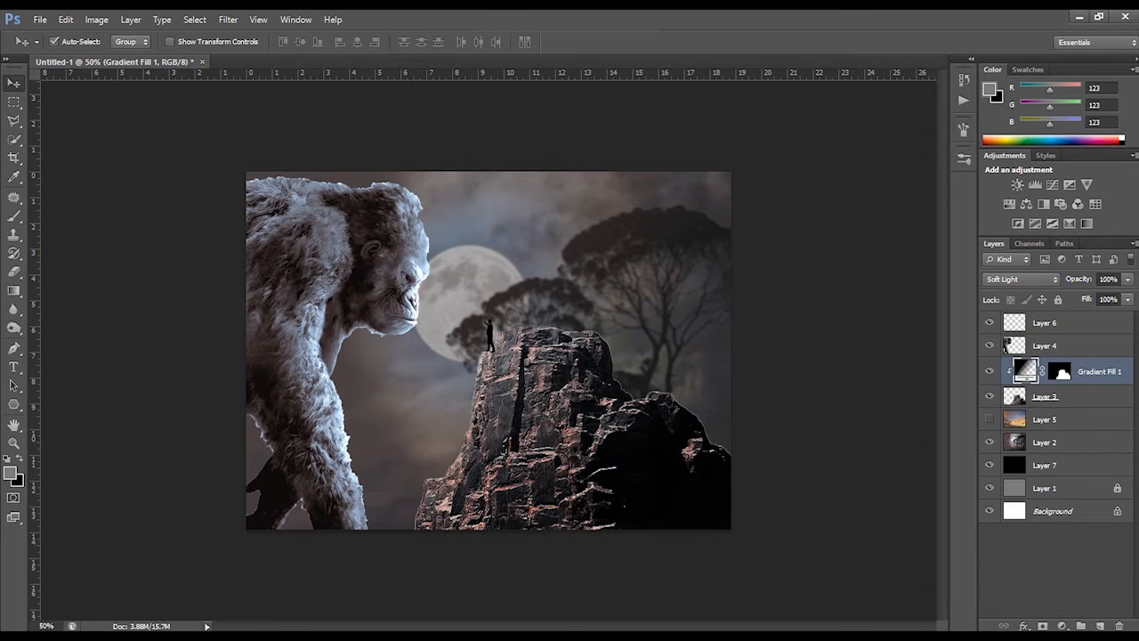
Step: Paint a large soft white glow over the moon on a new top layer with a 1100 px brush
left_click(1044, 323)
left_click(1100, 627)
left_click(10, 473)
left_click(463, 146)
left_click(801, 136)
left_click(14, 216)
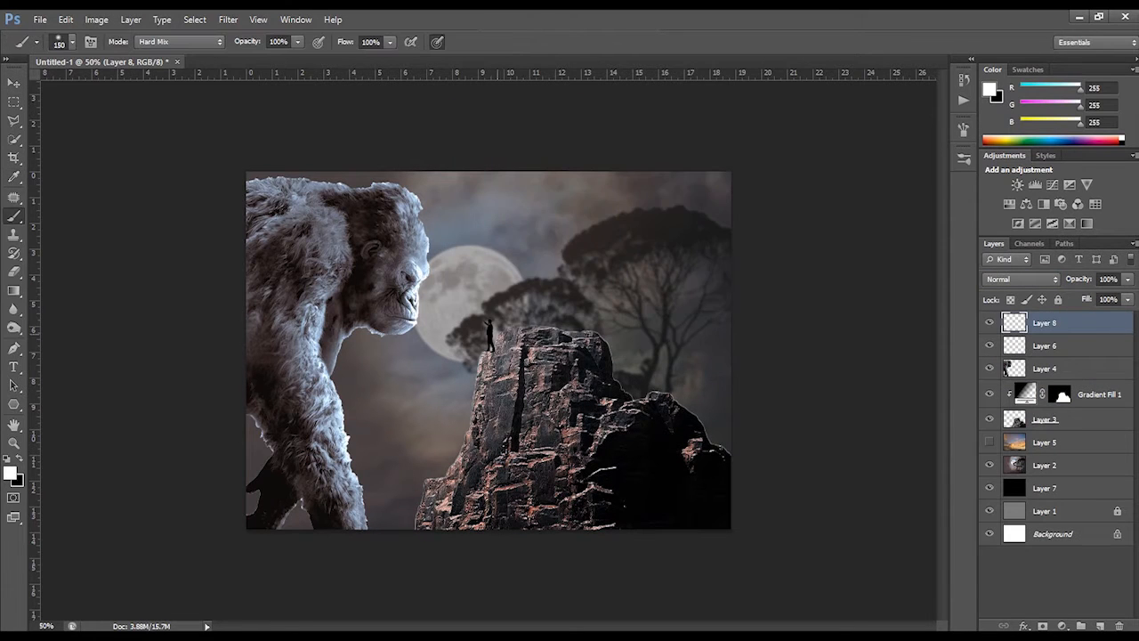
key("bracketright")
key("bracketright")
key("bracketright")
key("bracketright")
key("bracketright")
key("bracketright")
key("bracketright")
key("bracketright")
left_click(476, 301)
Step: Set the white glow layer to Overlay blending at 51% opacity
left_click(1020, 279)
left_click(1005, 185)
left_click(13, 83)
left_click(1128, 279)
left_click_drag(1124, 295, 1089, 295)
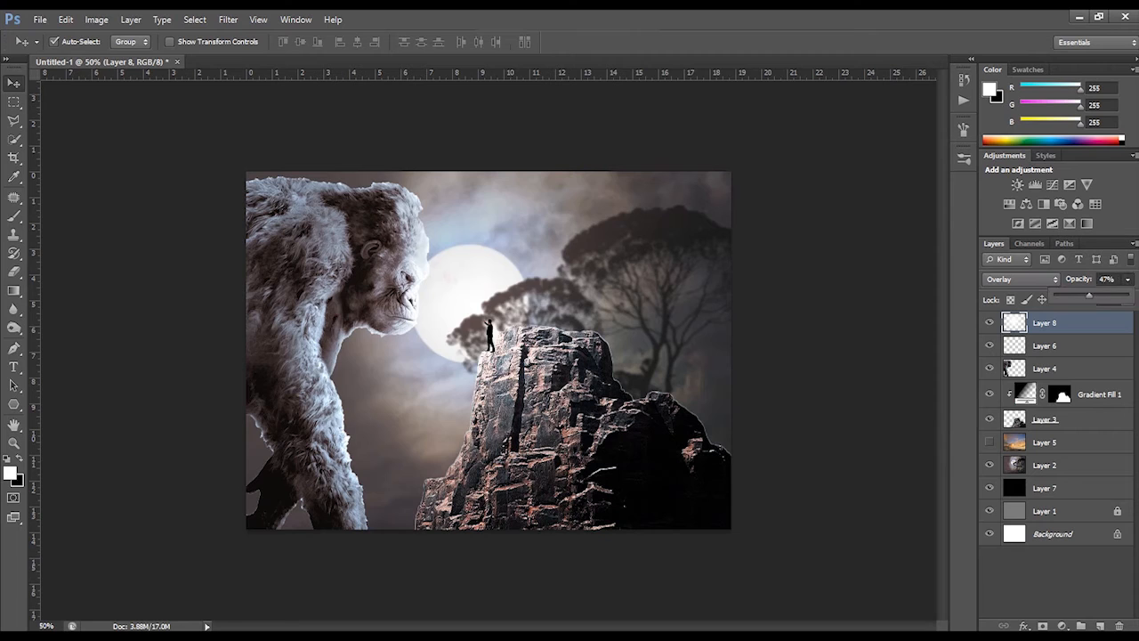
left_click(990, 323)
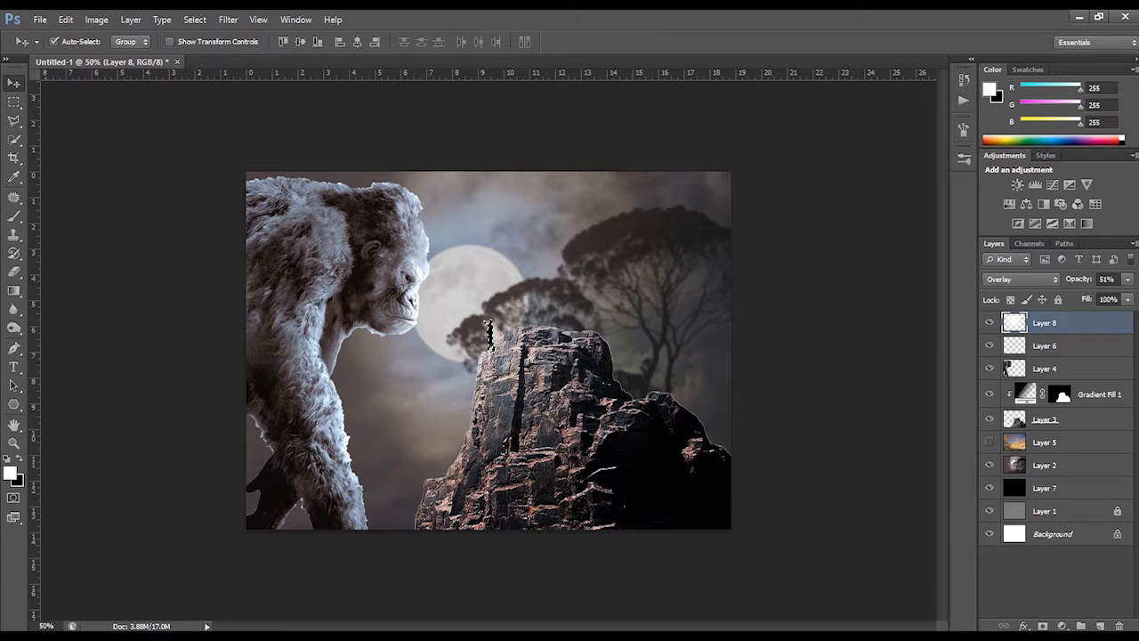
Step: Paint the man's selected shape white on a new top layer with Normal blending and 19% opacity
left_click(13, 217)
left_click(1099, 627)
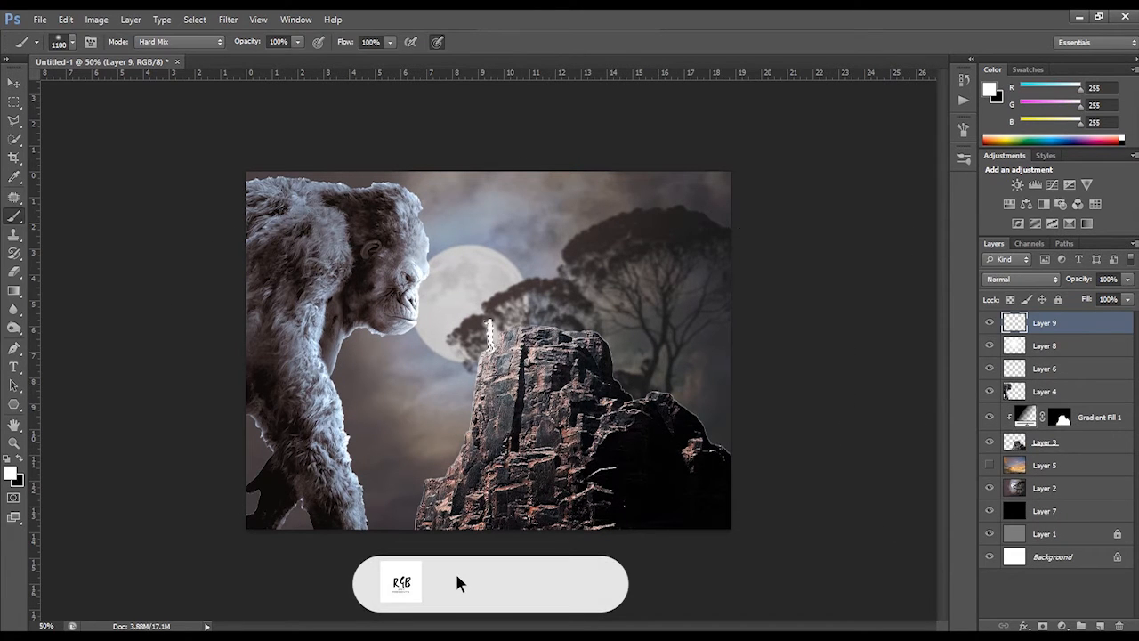
left_click(1020, 279)
left_click(1025, 201)
left_click(1021, 280)
left_click(1010, 189)
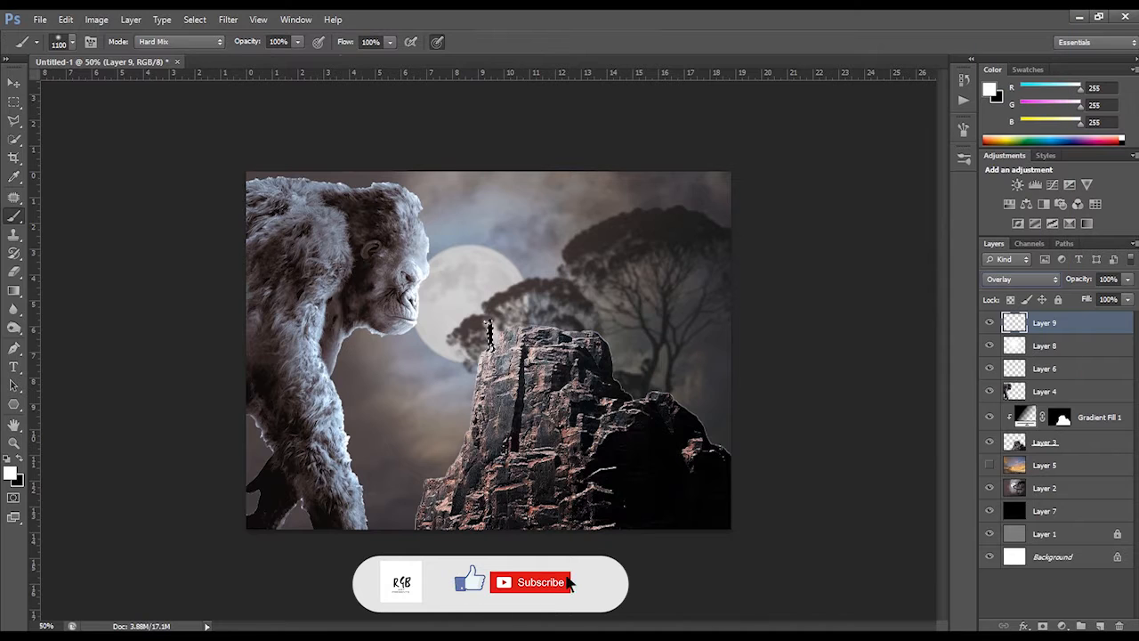
key("Down")
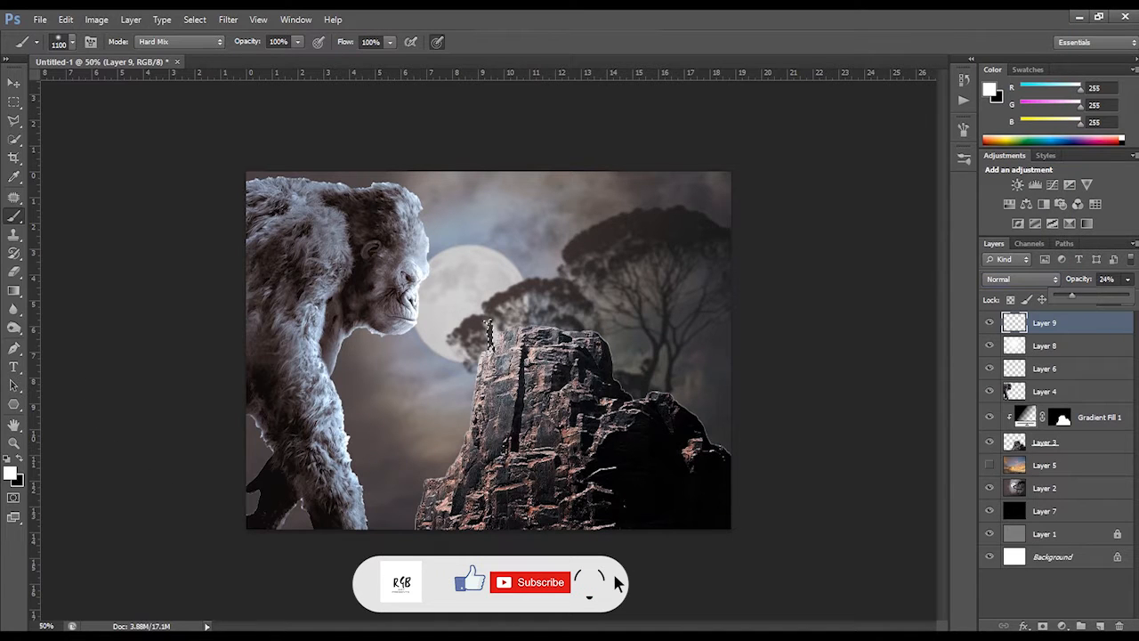
left_click(812, 396)
Step: Select the rock's outline, add a new layer above the gradient fill and change that layer's blend mode
left_click(13, 83)
left_click(1014, 442, "ctrl")
left_click(1099, 418)
left_click(1100, 626)
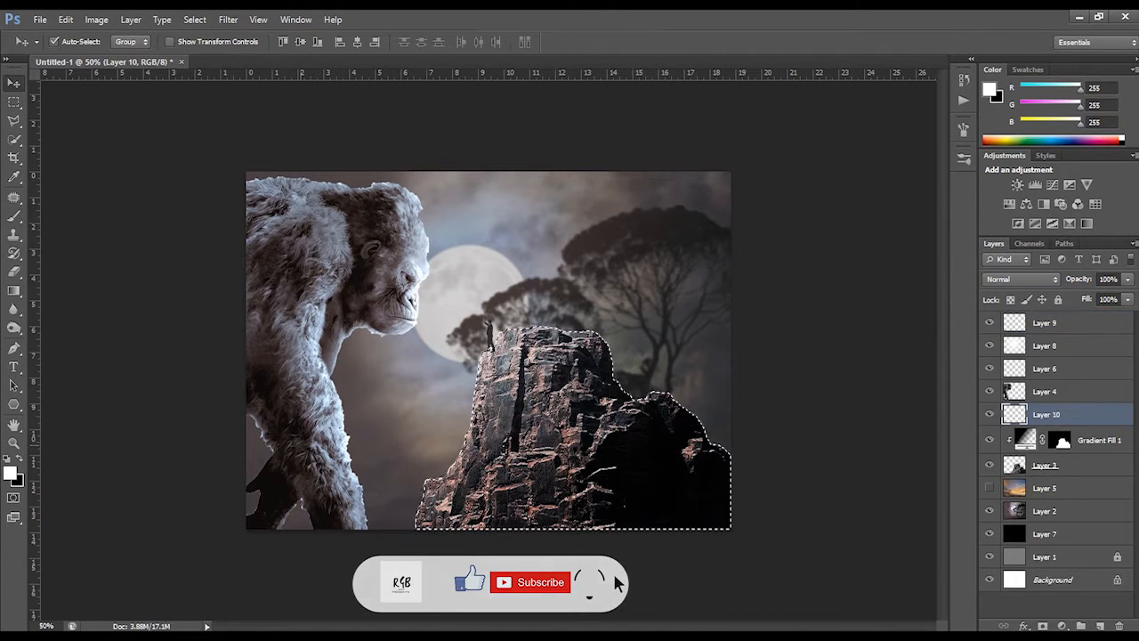
key("x")
left_click(13, 217)
left_click(1020, 279)
left_click(1023, 202)
Step: Paint black shading over the selected rock, reducing the brush to 500 px, and clear the selection
left_click_drag(612, 457, 628, 433)
key("bracketleft")
key("bracketleft")
key("bracketleft")
key("bracketleft")
key("bracketleft")
key("bracketleft")
mouse_move(549, 507)
left_mouse_down()
mouse_move(577, 478)
mouse_move(582, 427)
mouse_move(674, 559)
mouse_move(597, 541)
mouse_move(564, 401)
mouse_move(635, 561)
left_mouse_up()
key("ctrl+d")
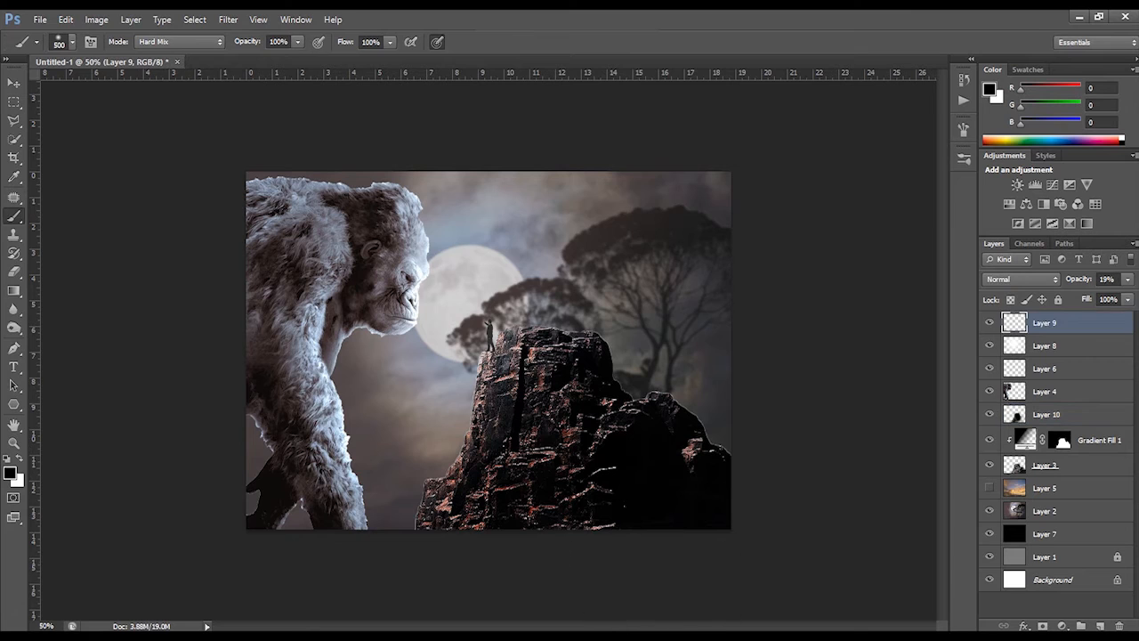
Step: Sample a muted brown from the cloudy sky and fill the whole canvas with it on Layer 9
left_click(1044, 323)
left_click(10, 472)
left_click(443, 416)
left_click(801, 136)
key("m")
left_click_drag(233, 159, 838, 588)
key("x")
key("ctrl+BackSpace")
key("ctrl+d")
Step: Add a new layer directly above the gorilla layer and undo the white dab painted at the man's feet
left_click(1044, 346)
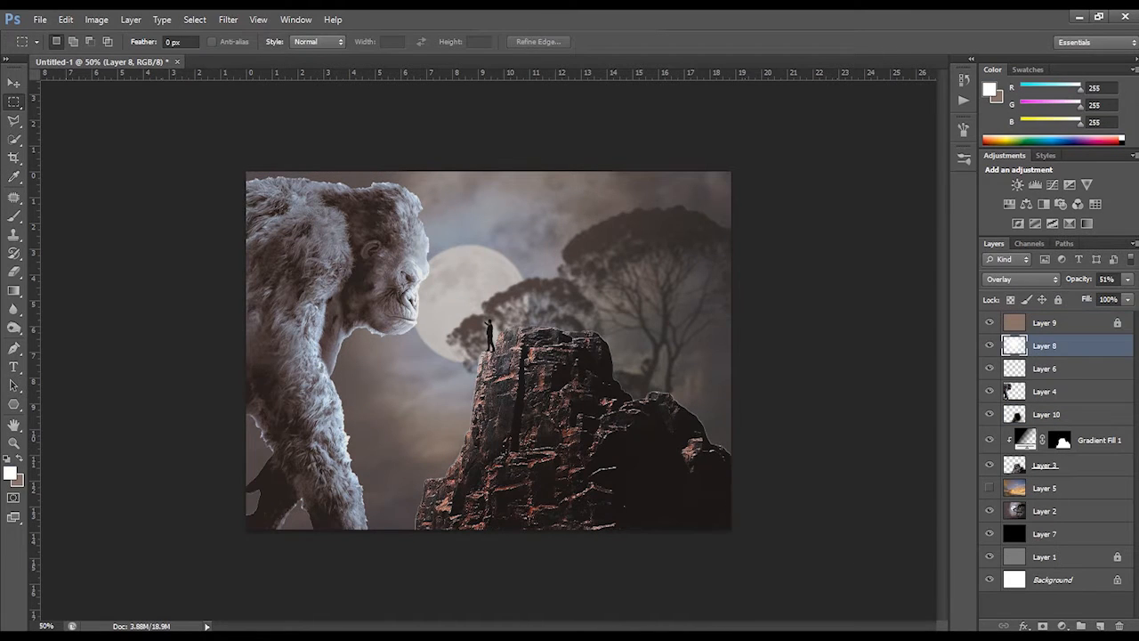
key("b")
key("ctrl+shift+alt+n")
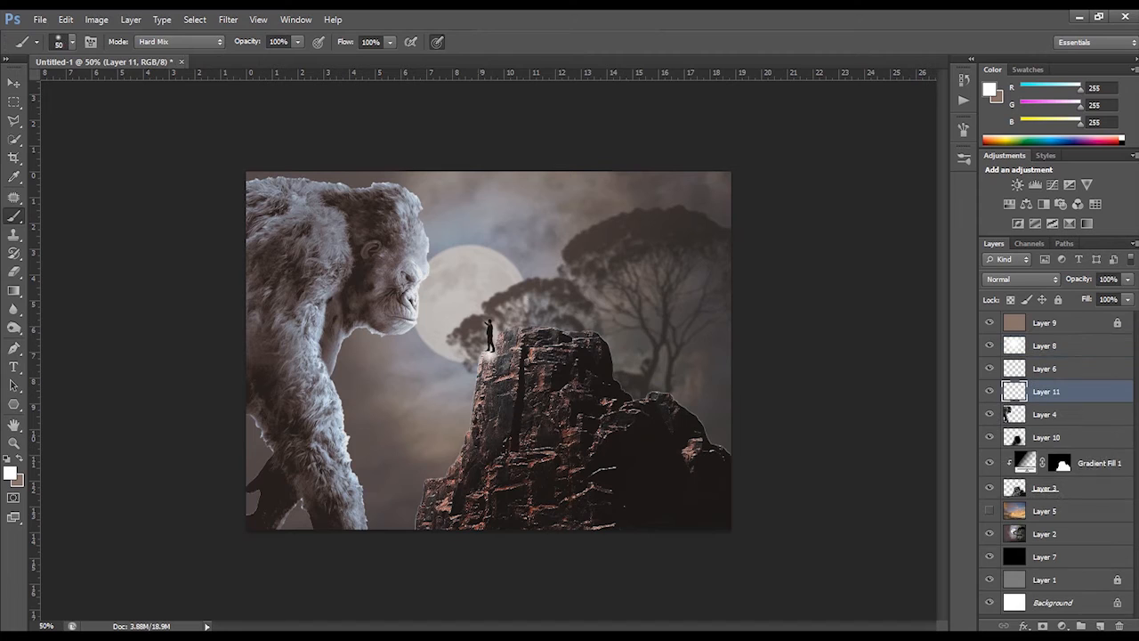
key("ctrl+z")
Step: Set the foreground color to black and change the new layer's blend mode to Overlay
left_click(10, 472)
left_click(516, 326)
left_click(800, 136)
left_click(1020, 279)
left_click(999, 201)
left_click(1021, 279)
left_click(997, 188)
key("v")
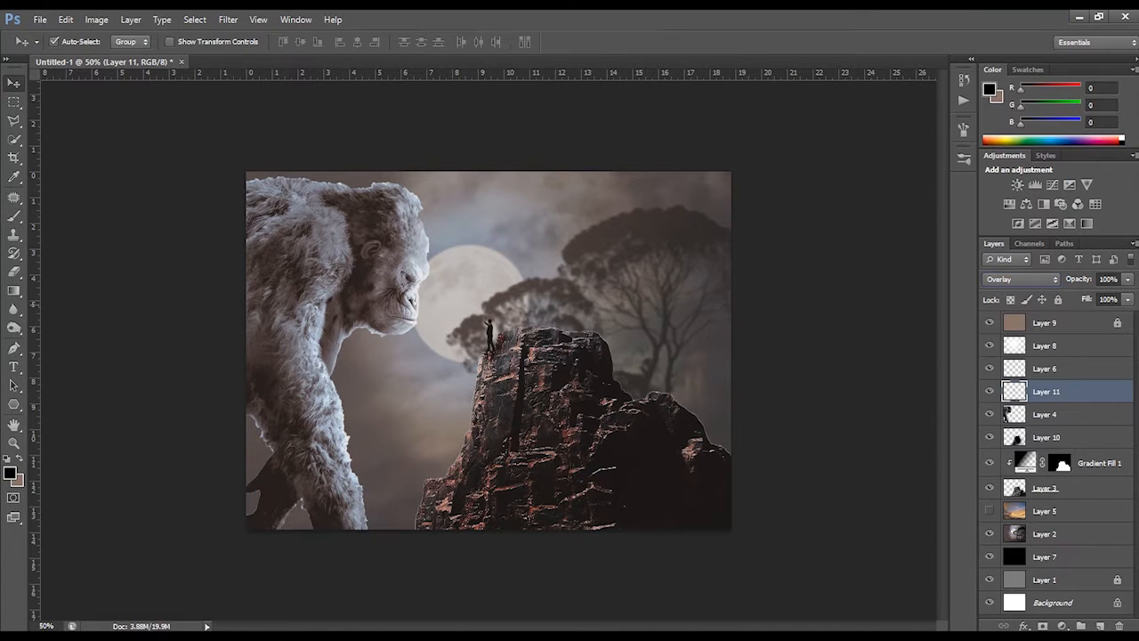
Step: Smudge the fur edge under the gorilla's chin on Layer 4 with a 4 px brush at 52% strength
left_click(1046, 415)
left_click(59, 337)
key("ctrl+plus")
key("ctrl+plus")
key("ctrl+plus")
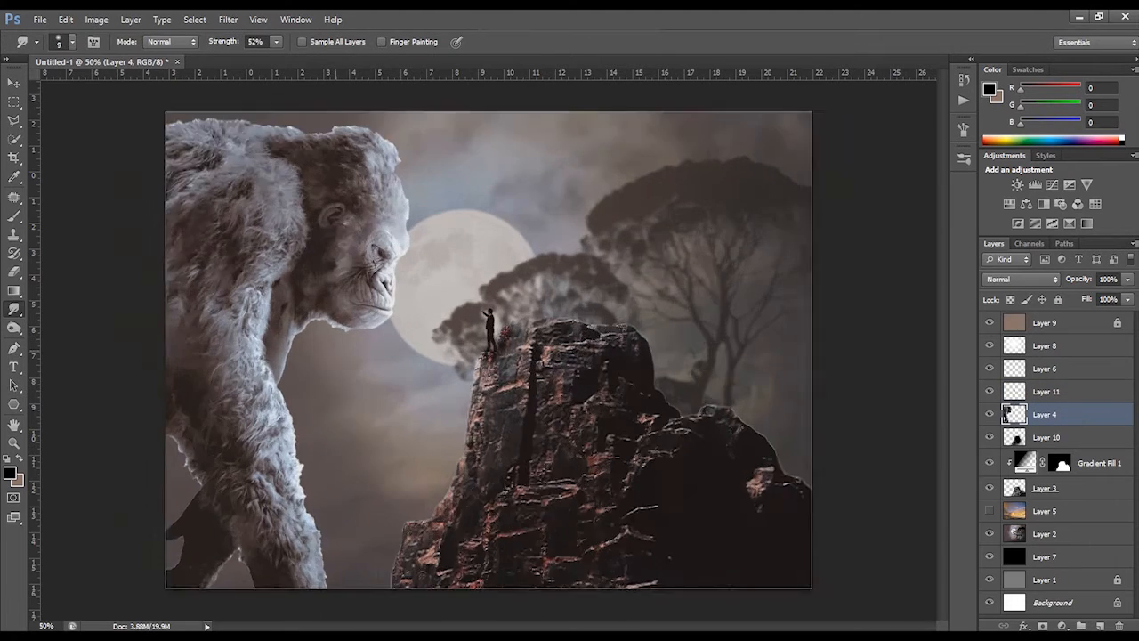
scroll(488, 351, "left", 4)
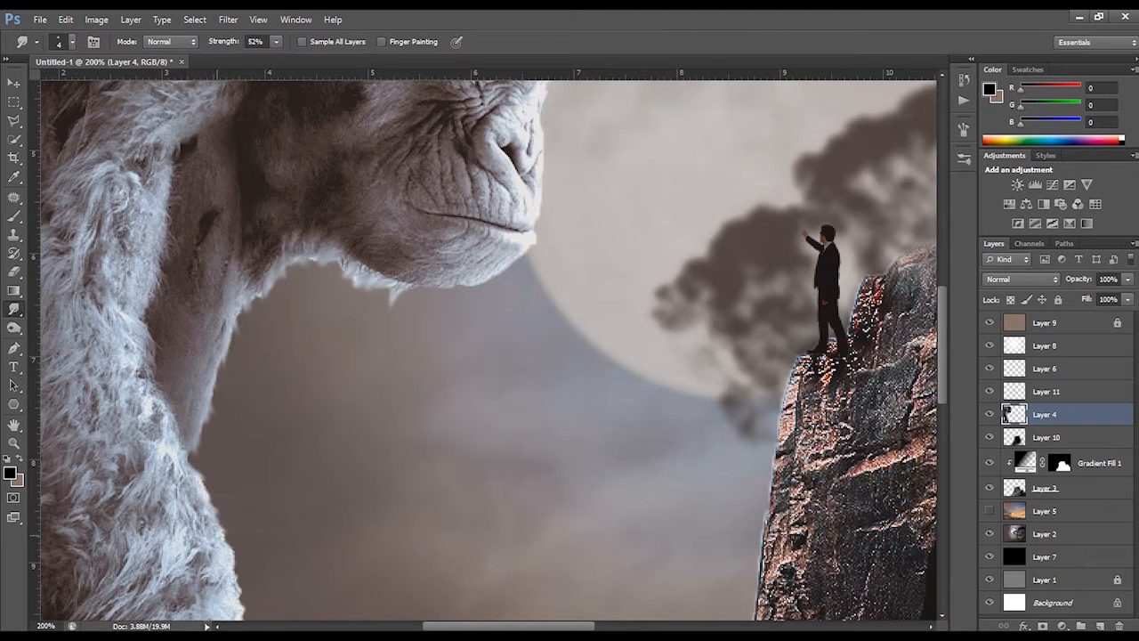
Step: Smudge the fur outward along the edges of the gorilla's forearm and lower limbs
scroll(487, 349, "down", 5)
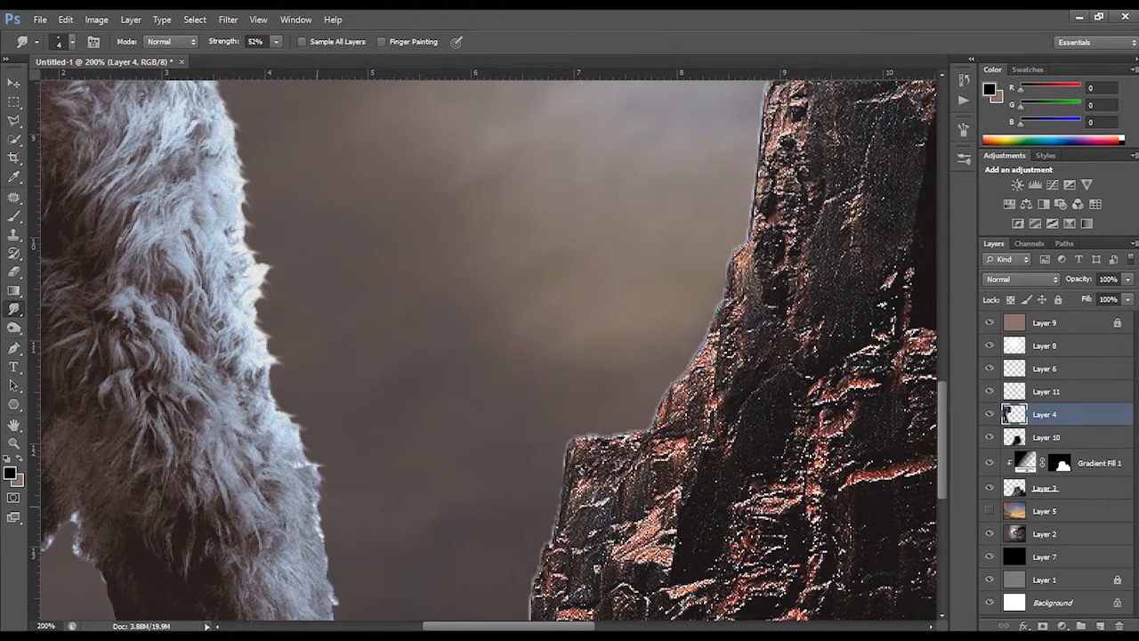
scroll(487, 350, "down", 3)
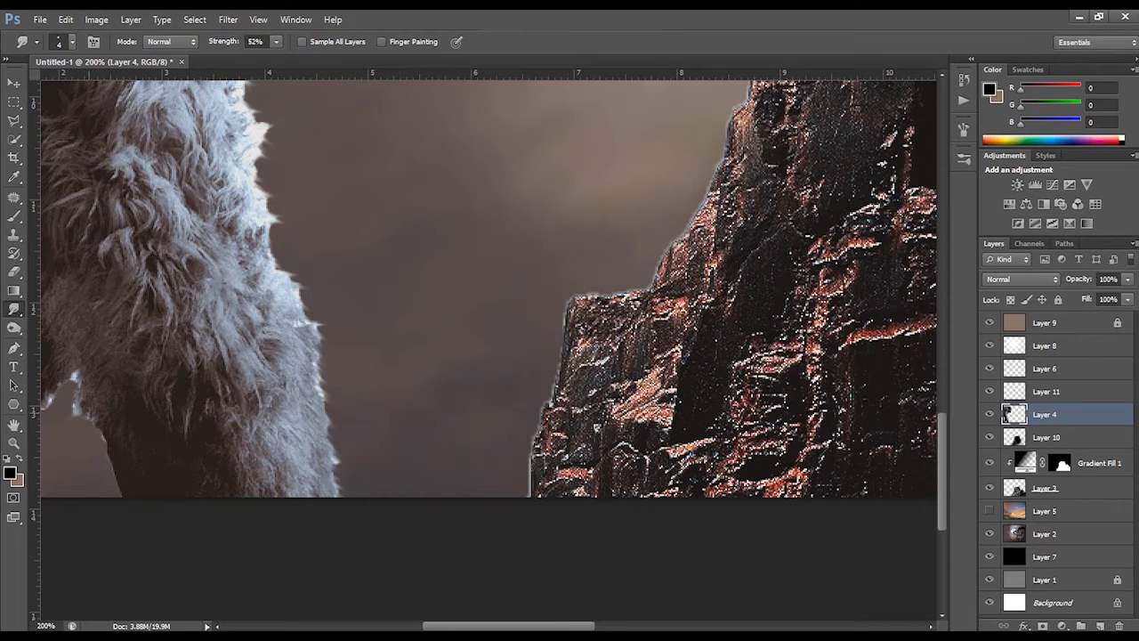
scroll(488, 288, "left", 4)
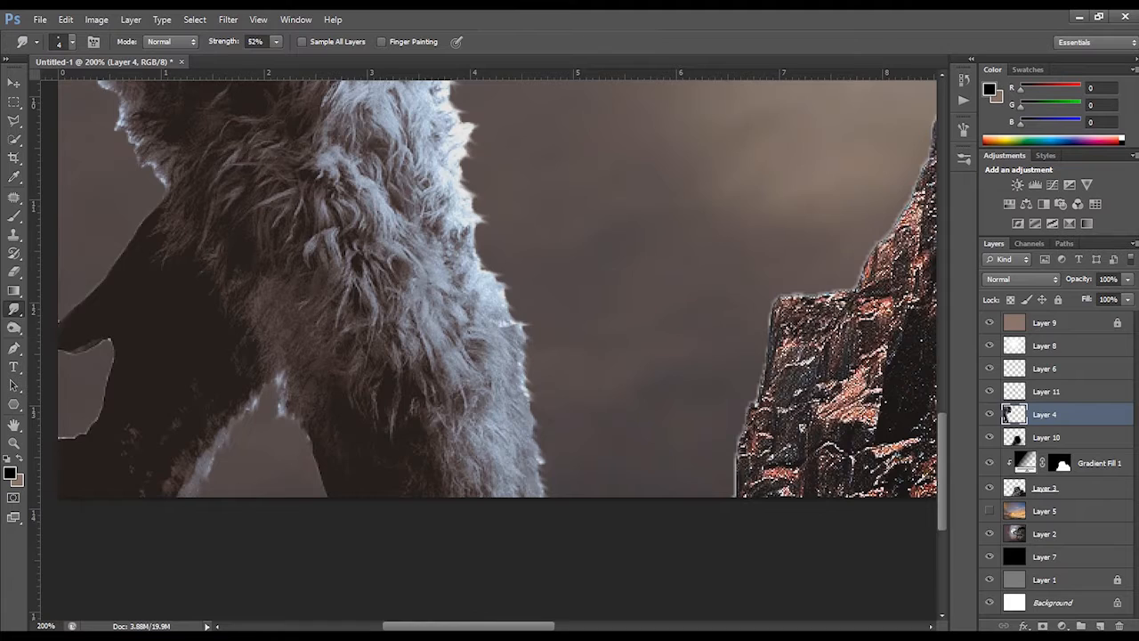
scroll(498, 288, "left", 2)
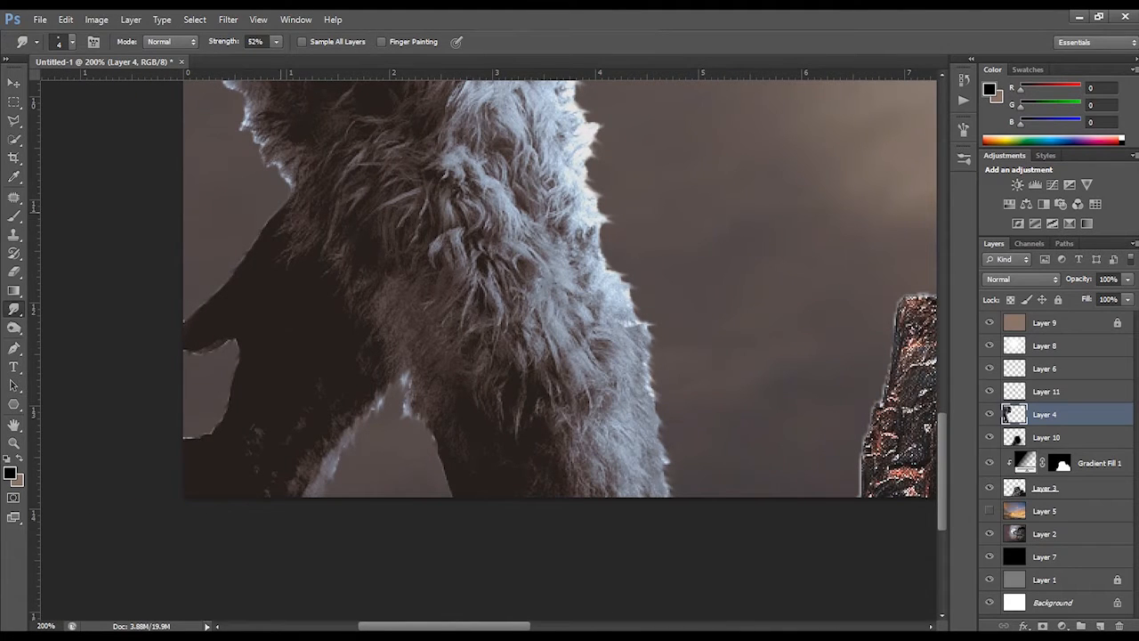
scroll(560, 350, "up", 5)
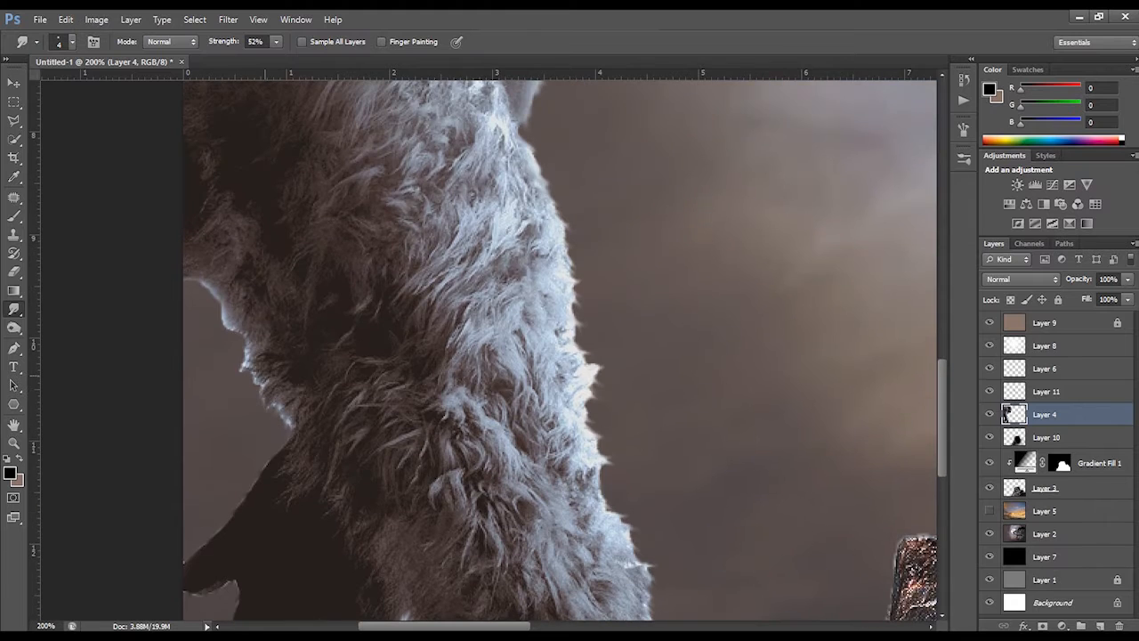
Step: Smudge the fur outward along the outline of the gorilla's forehead, head and back
scroll(489, 347, "right", 5)
scroll(490, 347, "up", 14)
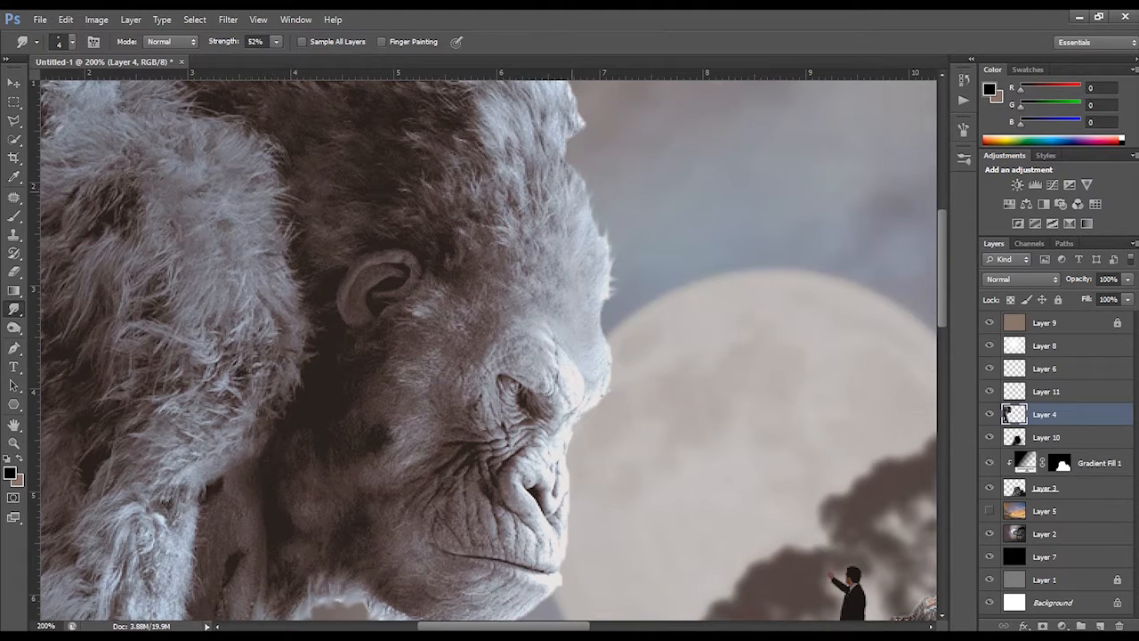
scroll(489, 347, "up", 4)
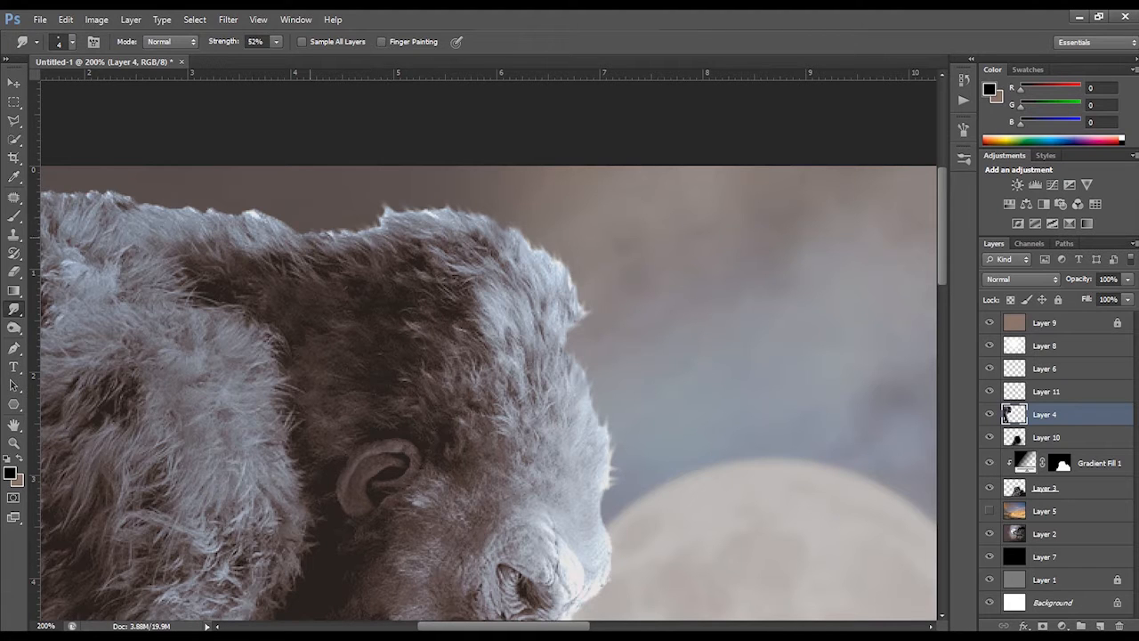
scroll(487, 397, "left", 5)
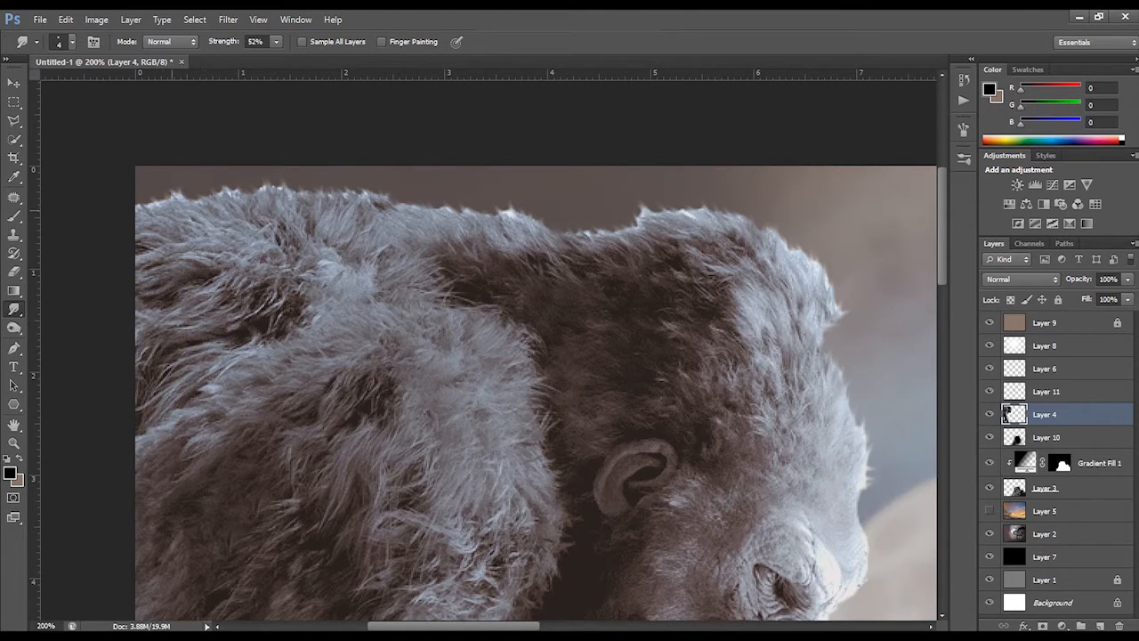
key("ctrl+minus")
key("ctrl+minus")
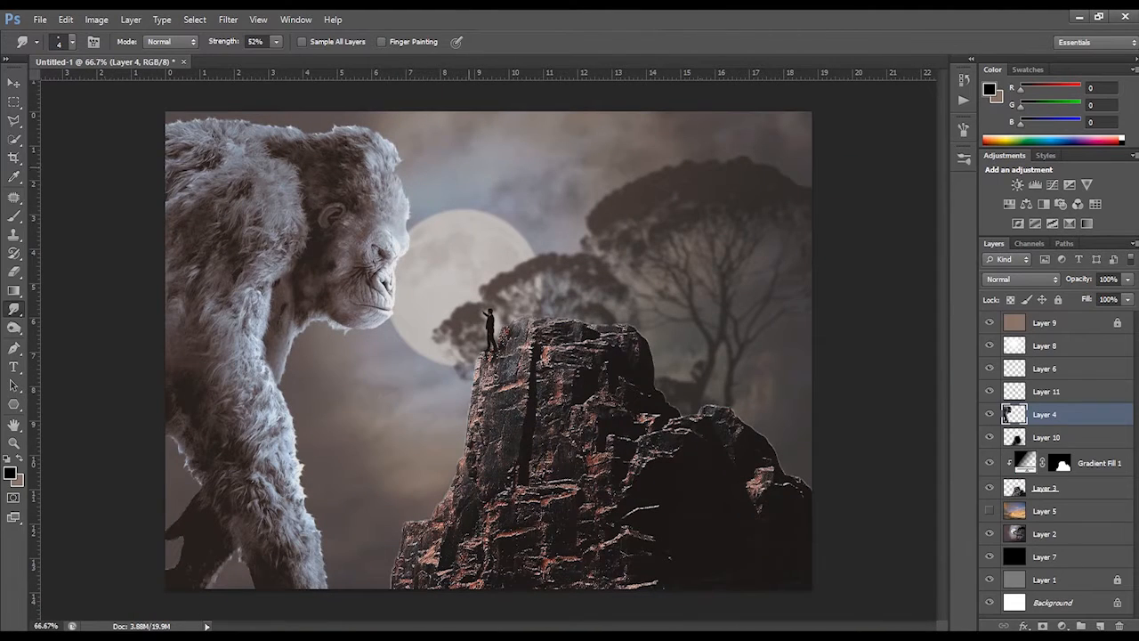
Step: Add a new layer above Layer 8 and paint black over the trees and rock's far side with a 900 px brush
left_click(1046, 345)
left_click(1100, 626)
key("b")
key("bracketright")
key("bracketright")
key("bracketright")
key("bracketright")
key("bracketright")
key("bracketright")
key("bracketright")
key("bracketright")
key("bracketright")
key("bracketright")
left_click(731, 407)
left_click(794, 462)
left_click_drag(635, 370, 788, 340)
Step: Try blend modes up to Darker Color on the black shading layer and toggle its visibility to compare
left_click(1020, 280)
key("Escape")
key("Down")
key("Down")
key("Down")
key("Down")
key("Down")
key("Down")
key("Down")
key("Down")
key("Down")
key("Down")
key("Down")
key("Down")
key("Down")
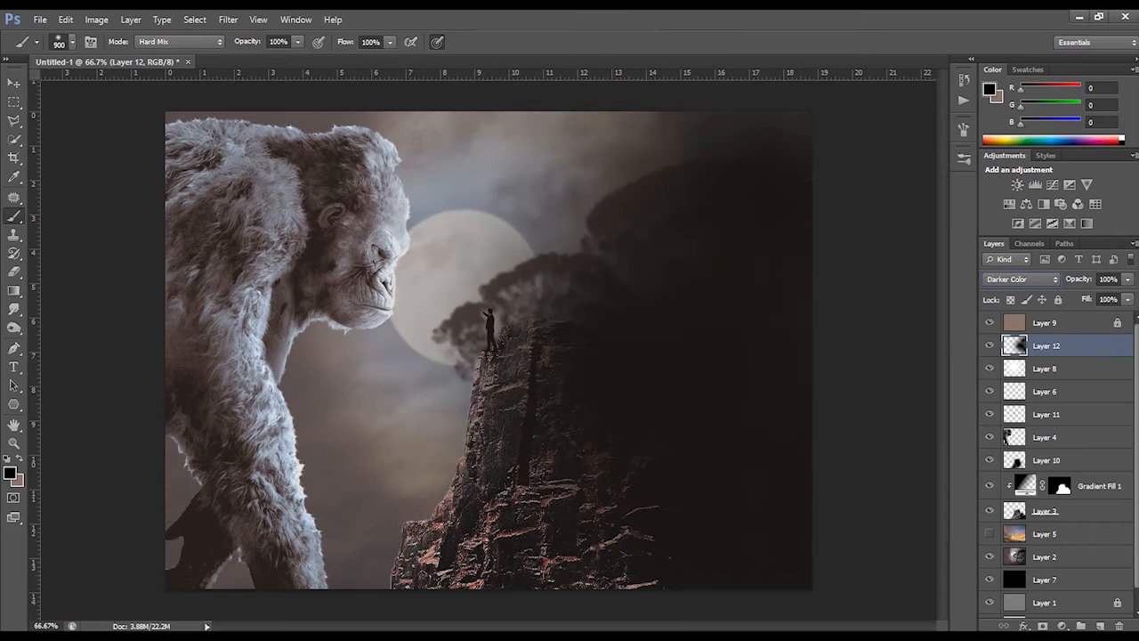
left_click(989, 345)
left_click(990, 345)
Step: Select the rock layer and enlarge the Eraser brush for it
left_click(1045, 511)
key("e")
key("bracketright")
key("bracketright")
key("bracketright")
key("bracketright")
key("bracketright")
key("bracketright")
key("bracketright")
key("bracketright")
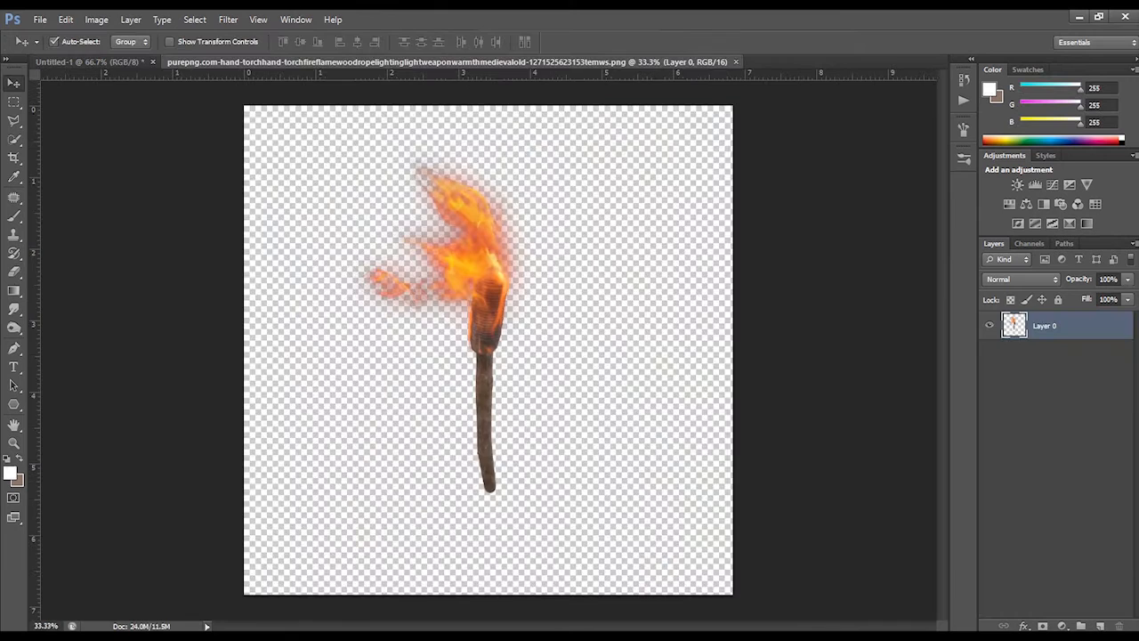
Step: Bring the torch image into the composite and scale it down to about 3.4% near the man
left_click_drag(266, 62, 227, 343)
left_click_drag(356, 499, 756, 427)
left_click(553, 260)
left_click(610, 343)
left_click_drag(543, 263, 541, 406)
left_click_drag(699, 157, 529, 447)
left_click_drag(445, 536, 491, 183)
left_click_drag(574, 95, 378, 429)
left_click_drag(352, 473, 493, 258)
Step: Flip the torch horizontally and place it in the man's raised hand
key("ctrl+plus")
key("ctrl+plus")
key("ctrl+plus")
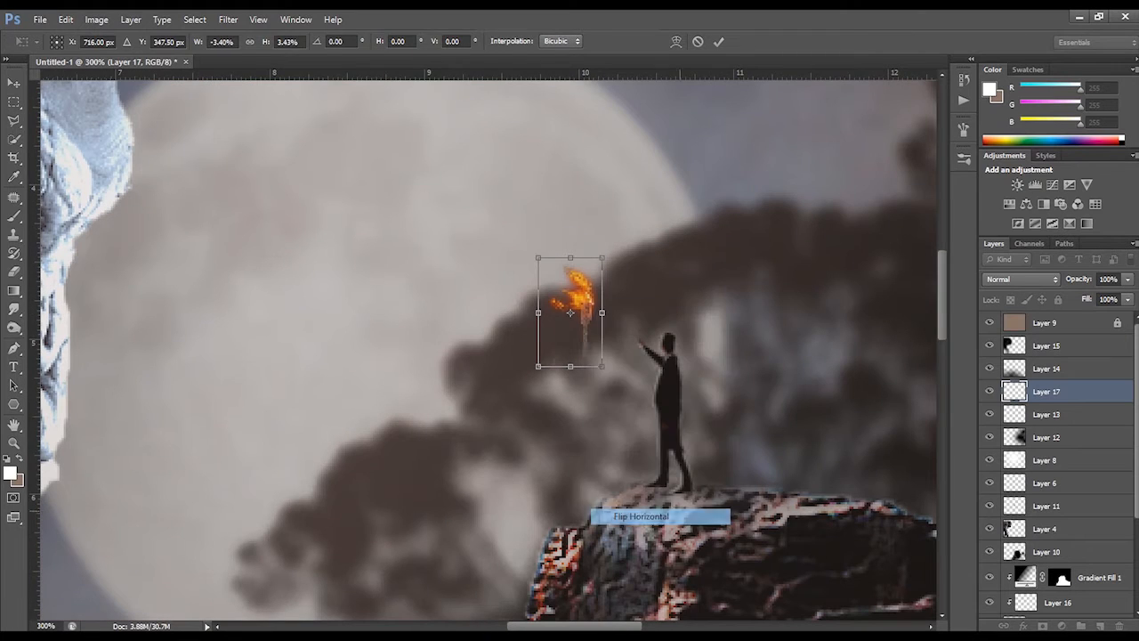
key("Return")
left_click_drag(570, 313, 661, 298)
key("ctrl+minus")
key("ctrl+minus")
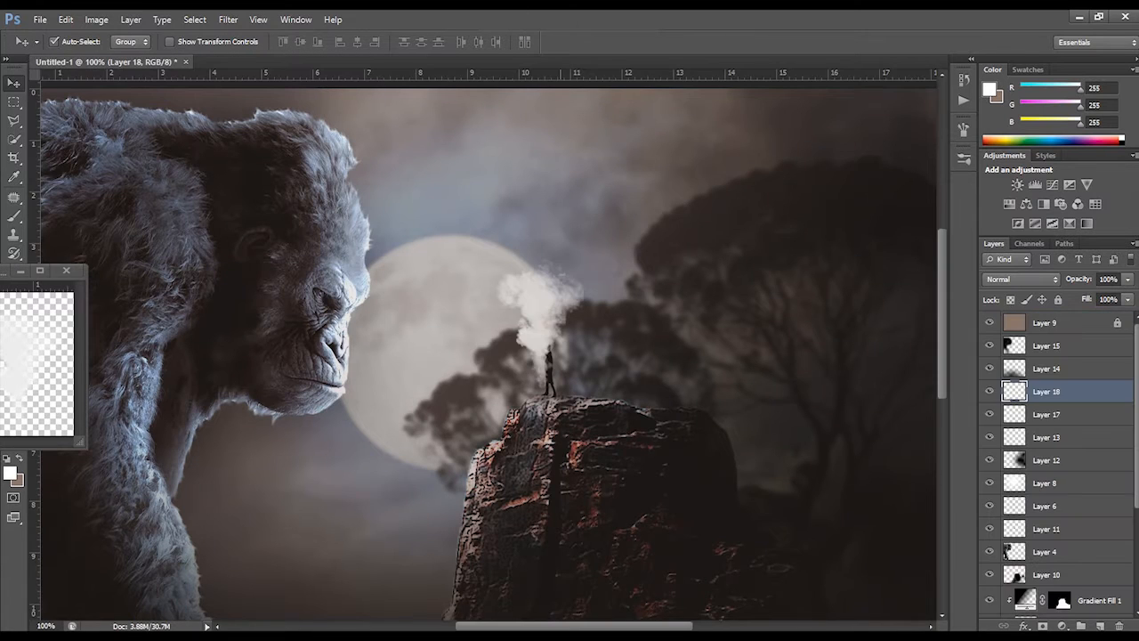
Step: Close the smoke source image, then move and rotate the smoke so it rises from the torch flame
key("ctrl+w")
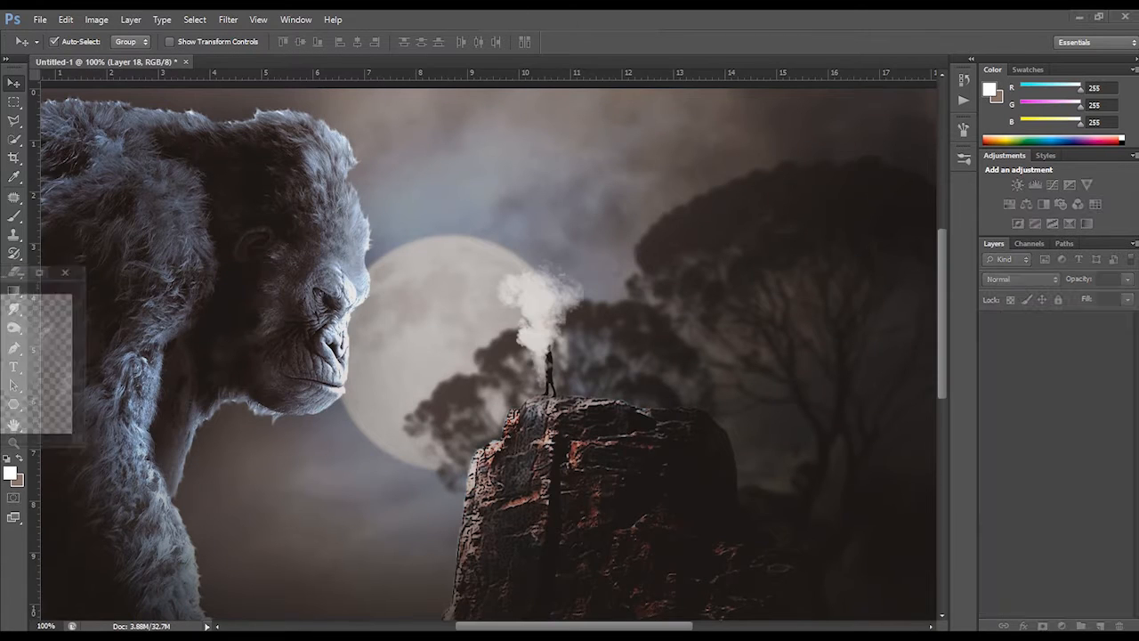
left_click_drag(556, 276, 572, 258)
left_click_drag(610, 210, 632, 228)
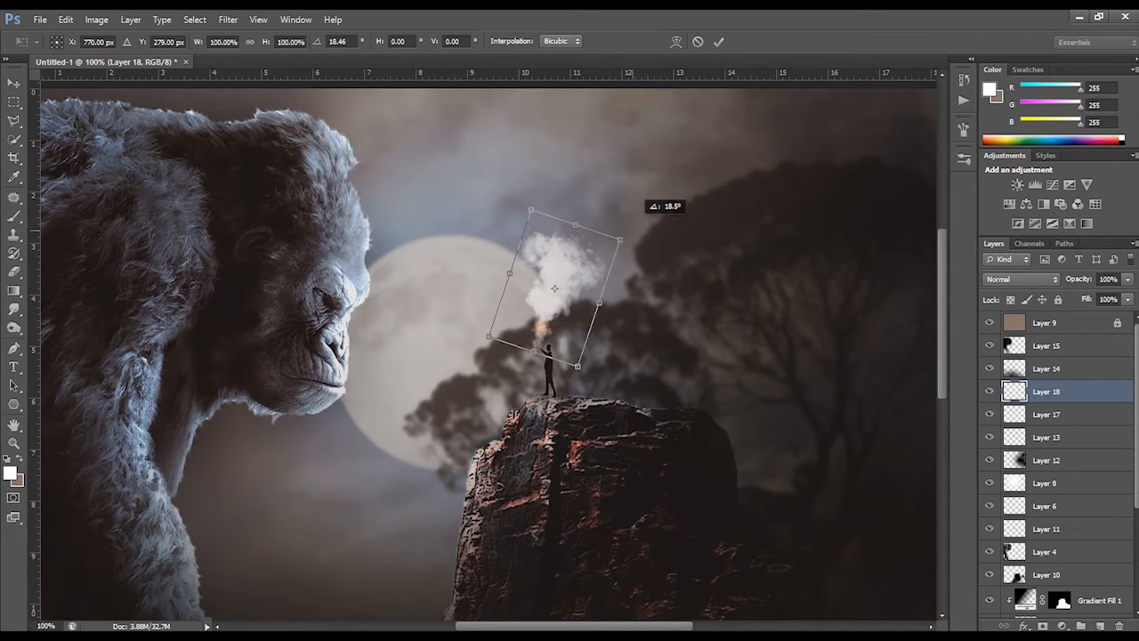
key("ctrl+plus")
key("ctrl+plus")
left_click_drag(686, 178, 679, 193)
key("Return")
Step: Move the smoke layer below the torch layer and cycle its blend modes to settle on Lighten
left_click_drag(1046, 392, 1046, 414)
key("ctrl+minus")
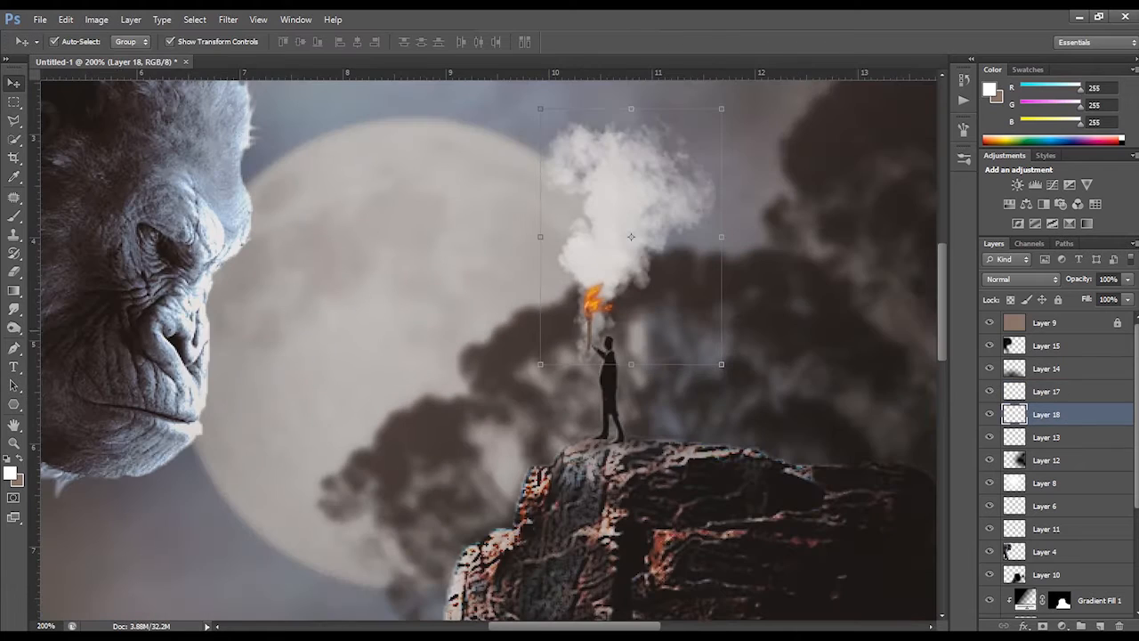
left_click(1022, 278)
left_click(1005, 194)
left_click(994, 313)
key("Down")
key("Down")
key("Down")
key("Down")
key("Down")
key("Down")
key("Down")
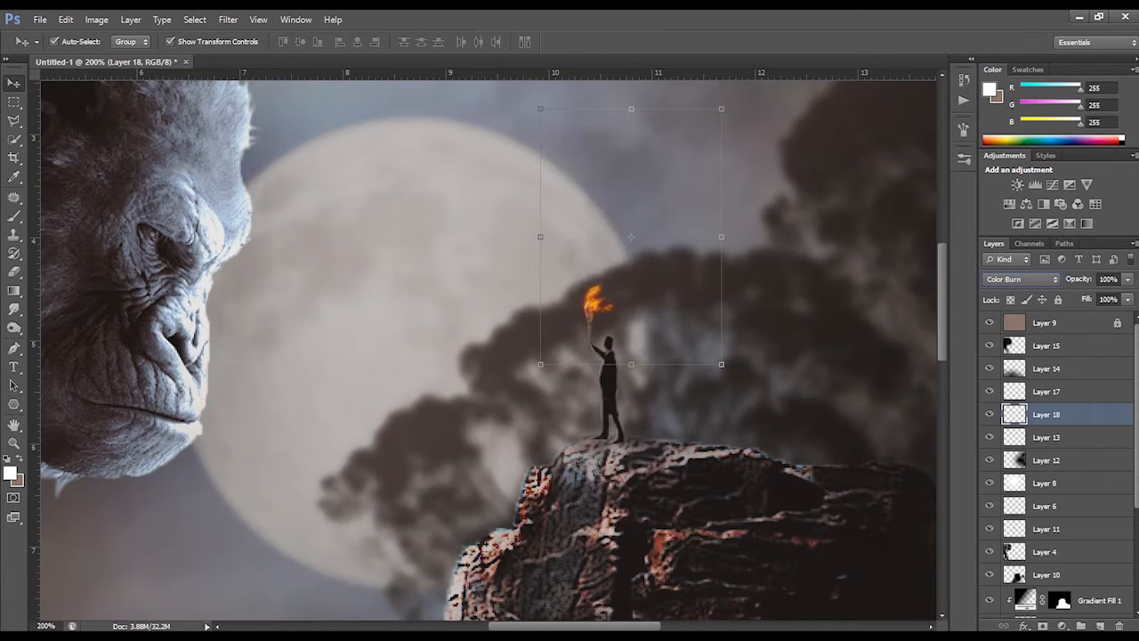
Step: Reduce the smoke's height to about 80% so its base sits at the torch flame
key("ctrl+minus")
left_click_drag(559, 356, 559, 331)
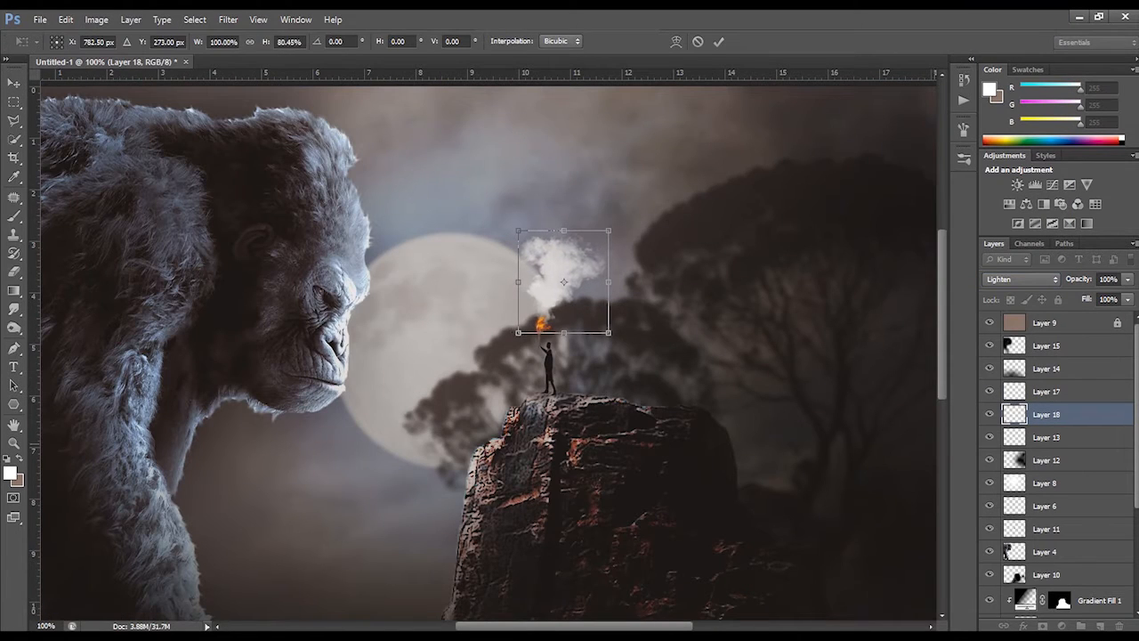
key("Return")
Step: Load the smoke's outline as a selection and sample orange e5991f from the torch flame as foreground color
left_click(1012, 415, "ctrl")
left_click(10, 473)
left_click_drag(622, 112, 844, 66)
left_click(540, 325)
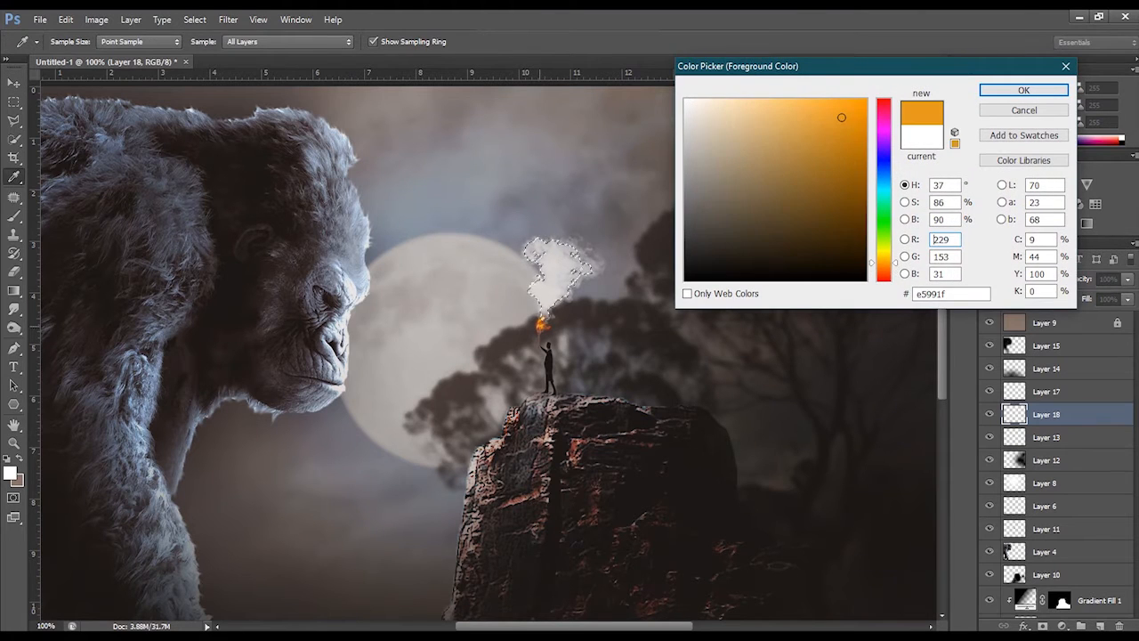
key("Return")
Step: Paint orange over the base of the smoke on a new Overlay layer at 49% brush opacity and clear the selection
key("b")
left_click(1099, 626)
left_click(1021, 279)
left_click(1003, 185)
left_click_drag(540, 313, 544, 299)
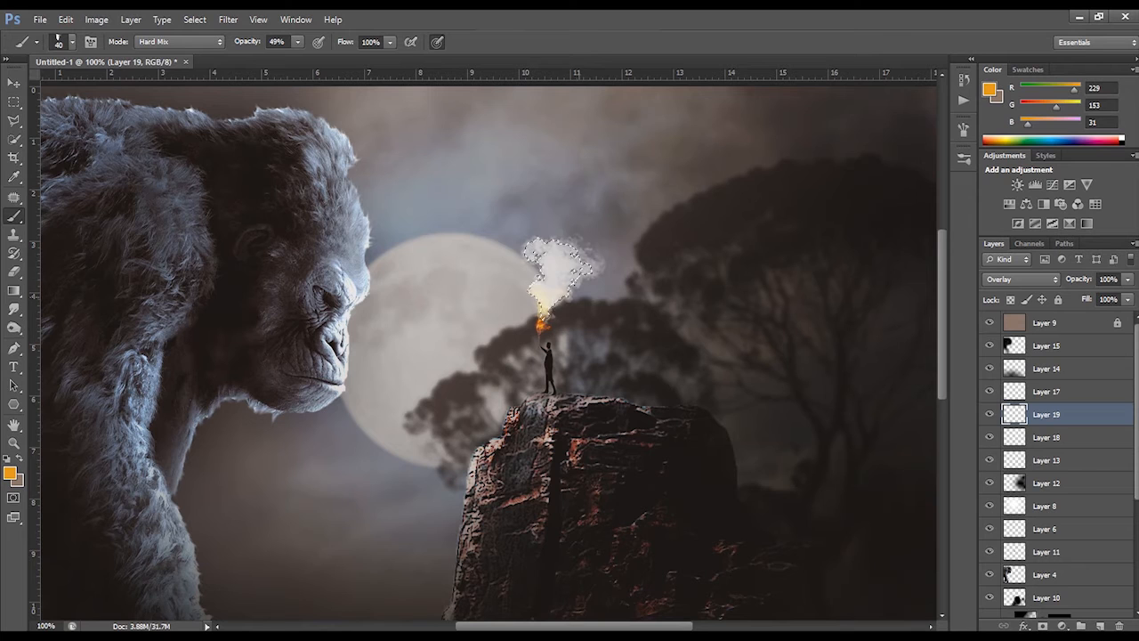
key("ctrl+d")
Step: Paint an orange glow around the flame with a soft 100 px brush and intensify it on a new Overlay layer
key("ctrl+minus")
key("ctrl+minus")
key("ctrl+plus")
key("ctrl+plus")
left_click(72, 42)
left_click(25, 140)
left_click(541, 247)
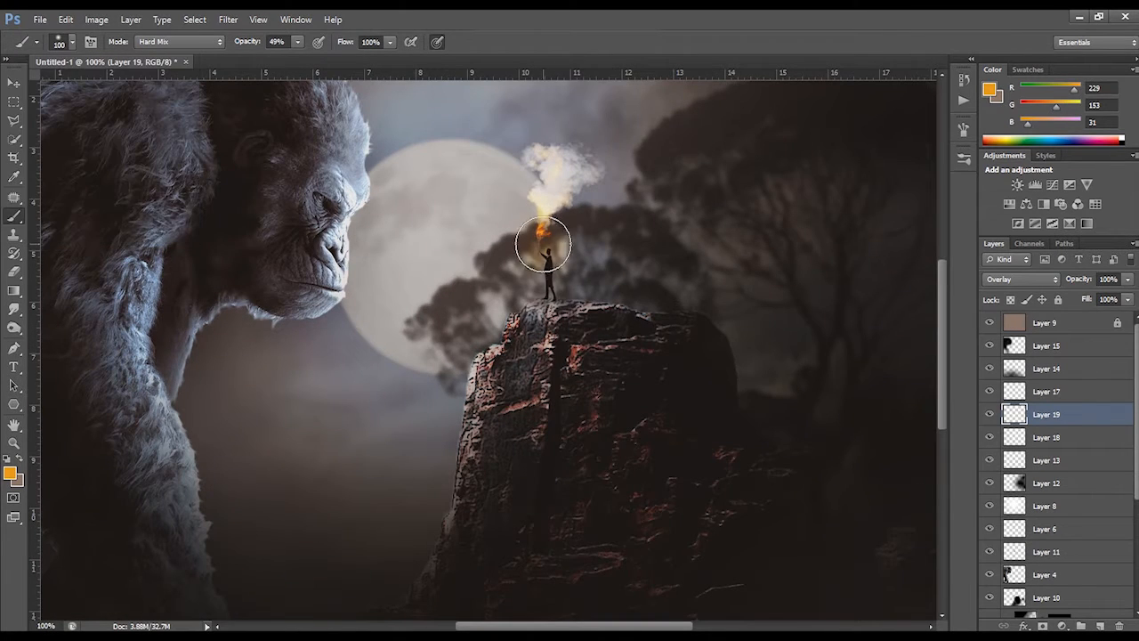
key("ctrl+shift+alt+n")
left_click(539, 228)
Step: Load the rock's outline as a selection, paint orange light on its top beneath the man, and clear the selection
scroll(1016, 516, "down", 5)
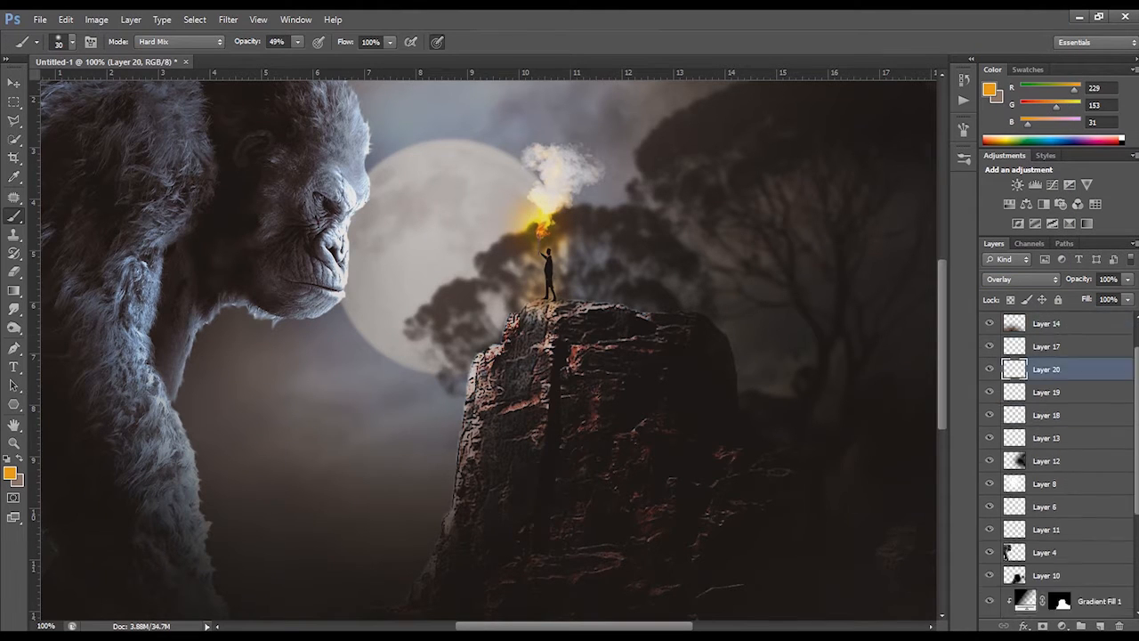
left_click(1014, 516, "ctrl")
scroll(1016, 516, "up", 5)
key("bracketleft")
key("bracketleft")
key("bracketleft")
key("bracketleft")
left_click_drag(533, 308, 582, 306)
key("ctrl+d")
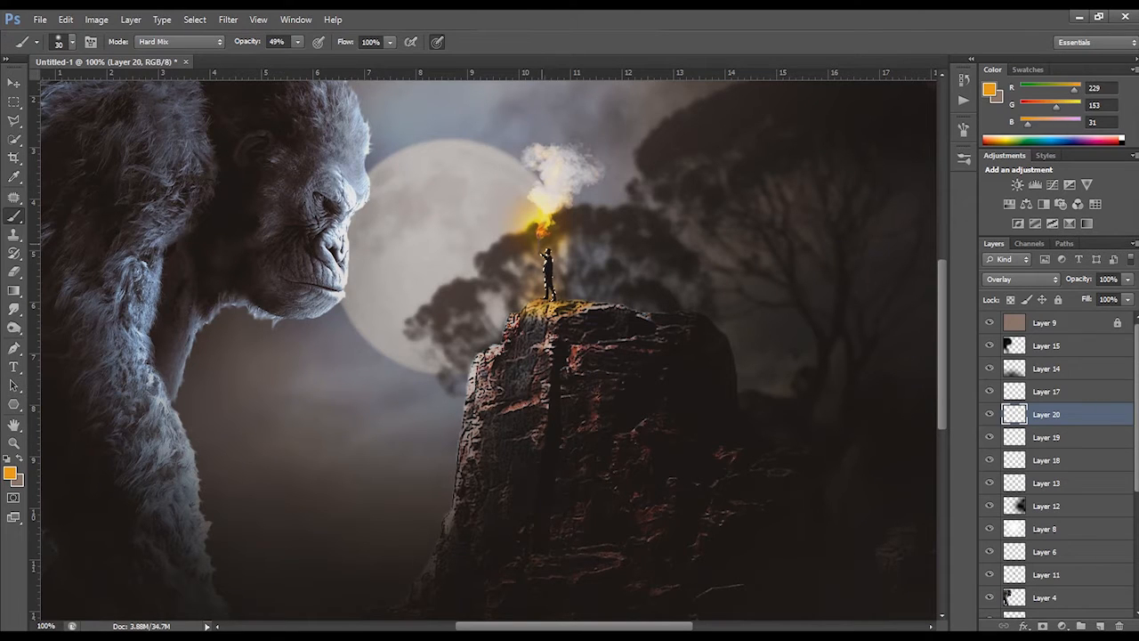
Step: Bring the large smoke image into the composite as a layer and scale it to cover the full canvas height
key("ctrl+minus")
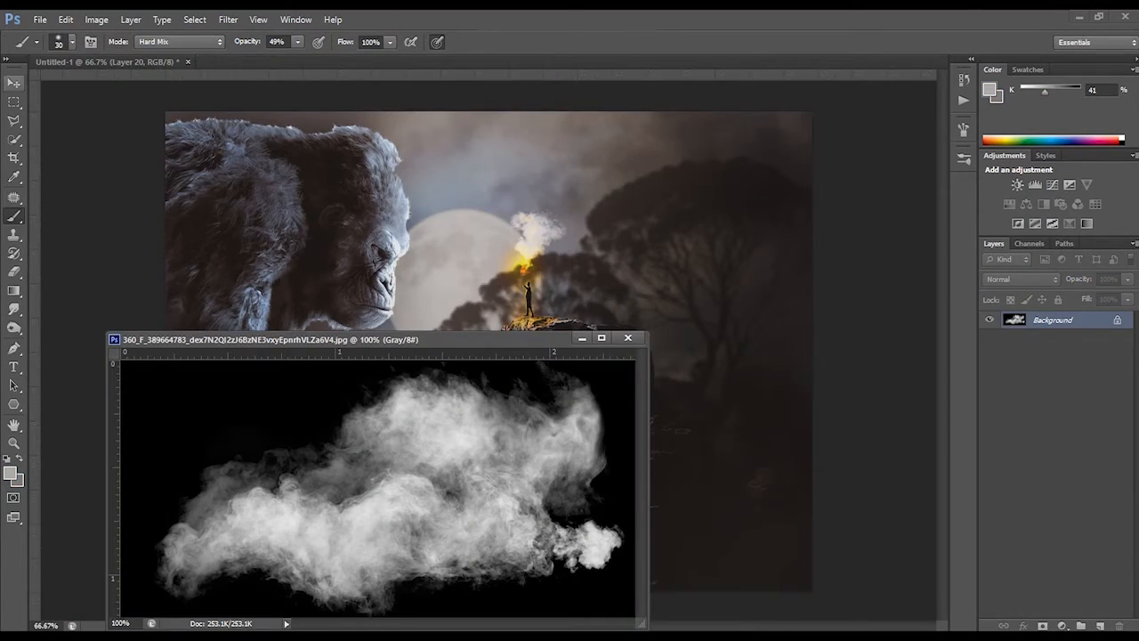
key("v")
left_click_drag(382, 483, 392, 316)
left_click_drag(467, 283, 706, 164)
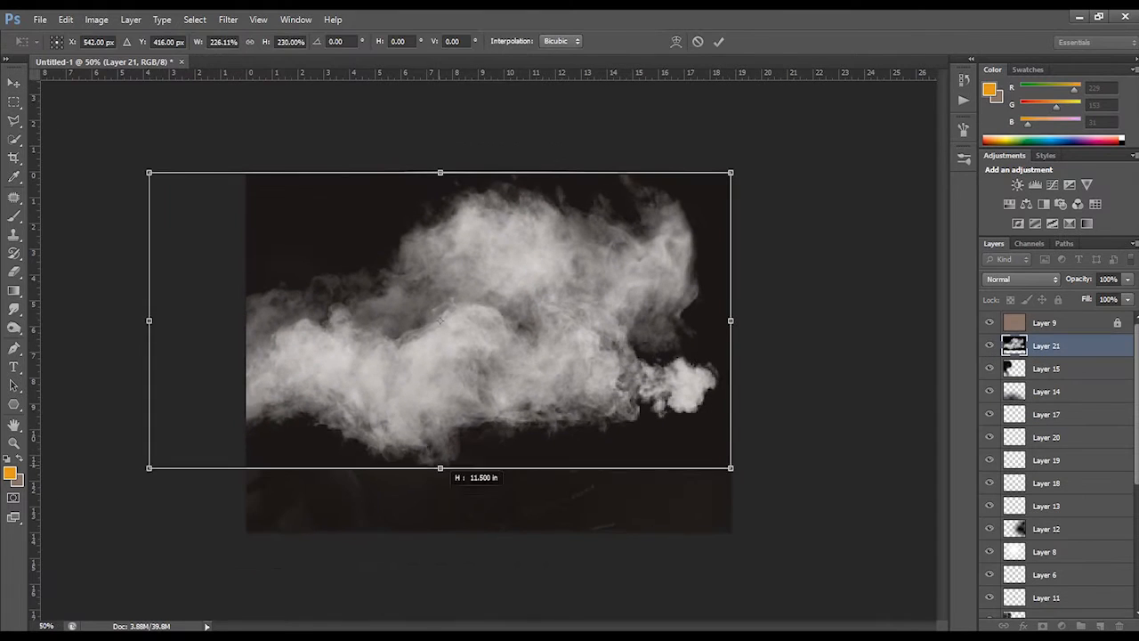
left_click_drag(440, 468, 440, 528)
key("Return")
Step: Set the large smoke layer's blend mode to Lighten and its opacity to 16%
left_click(1022, 280)
left_click(1005, 29)
key("Down")
key("Down")
key("Down")
key("Down")
key("Down")
key("Down")
left_click(1127, 279)
left_click_drag(1127, 296, 1066, 295)
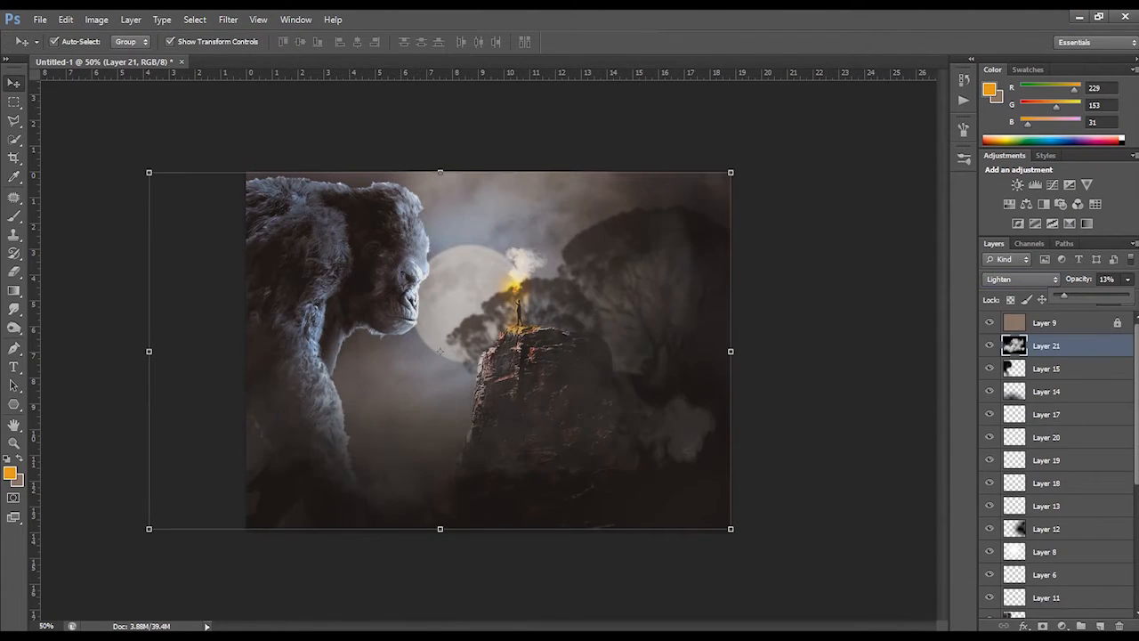
Step: Flip the large smoke layer vertically and move it up over the sky
left_click_drag(628, 422, 653, 463)
key("ctrl+t")
right_click(615, 490)
left_click(576, 483)
left_click_drag(575, 507, 580, 298)
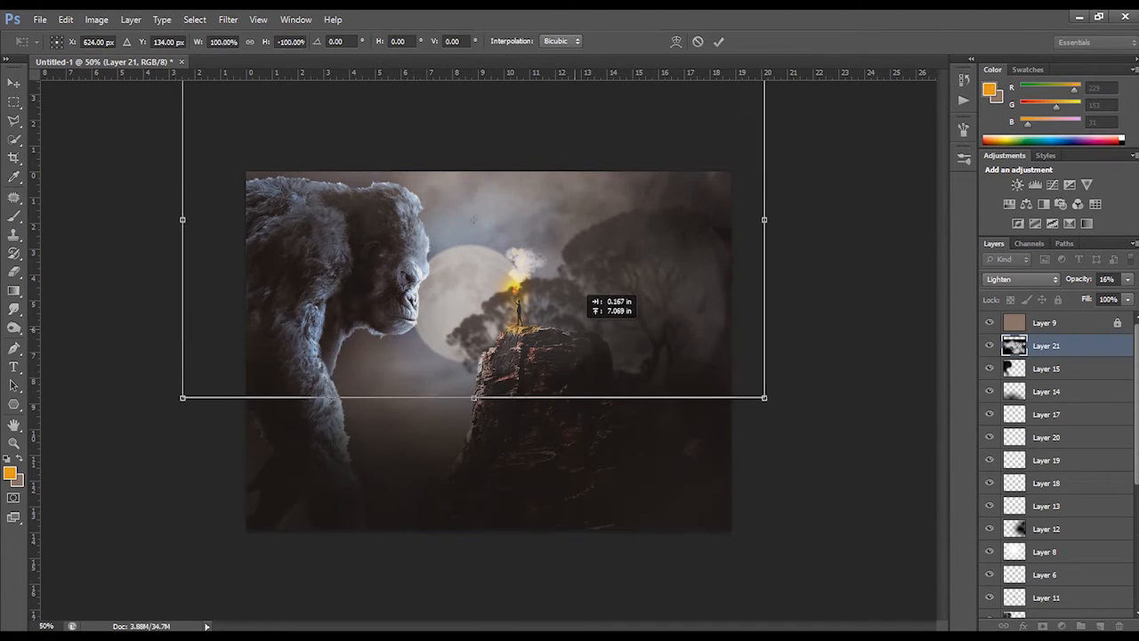
key("Return")
key("ctrl+z")
key("ctrl+z")
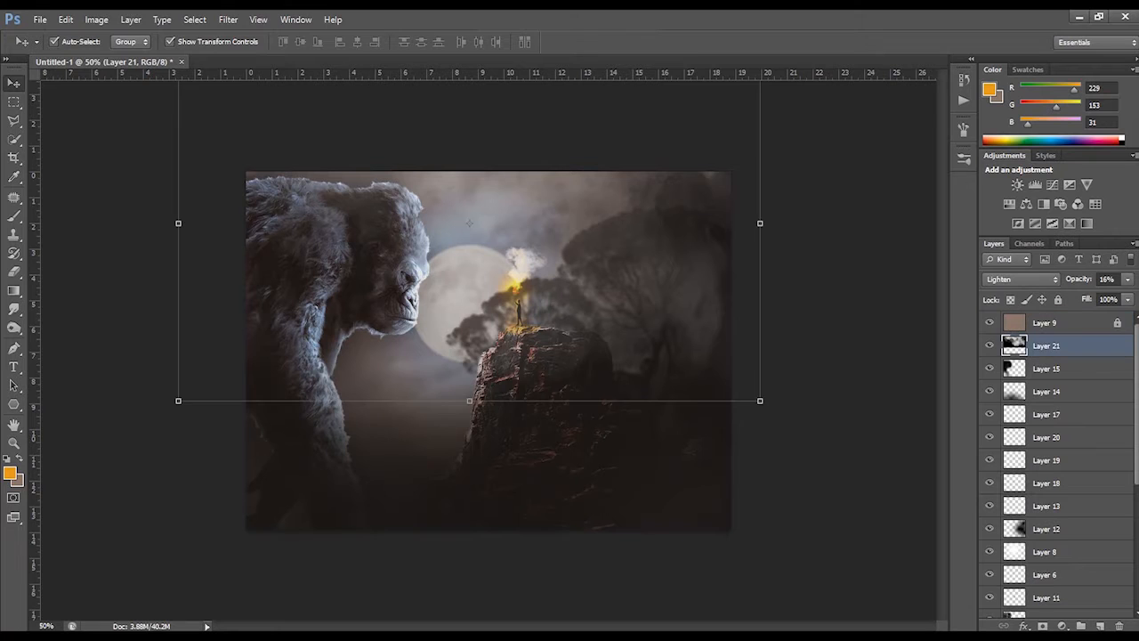
key("ctrl+t")
key("Return")
Step: Duplicate the large smoke layer and transform the copy so it lies across the bottom of the scene
left_click_drag(1048, 345, 1100, 626)
left_click_drag(599, 271, 593, 523)
left_click_drag(577, 478, 594, 507)
left_click_drag(779, 316, 813, 273)
left_click_drag(633, 463, 637, 513)
mouse_move(823, 336)
left_mouse_down()
mouse_move(854, 298)
mouse_move(818, 342)
left_mouse_up()
key("Return")
left_click_drag(654, 447, 661, 450)
Step: Set the smoke copy's blend mode to Pin Light and its fill to 58%
left_click(1021, 280)
left_click(997, 187)
left_click(1021, 279)
left_click(1003, 200)
left_click(1021, 279)
left_click(998, 119)
key("Down")
key("Down")
key("Down")
key("Down")
key("Down")
key("Down")
key("Down")
key("Down")
key("Down")
key("Down")
key("e")
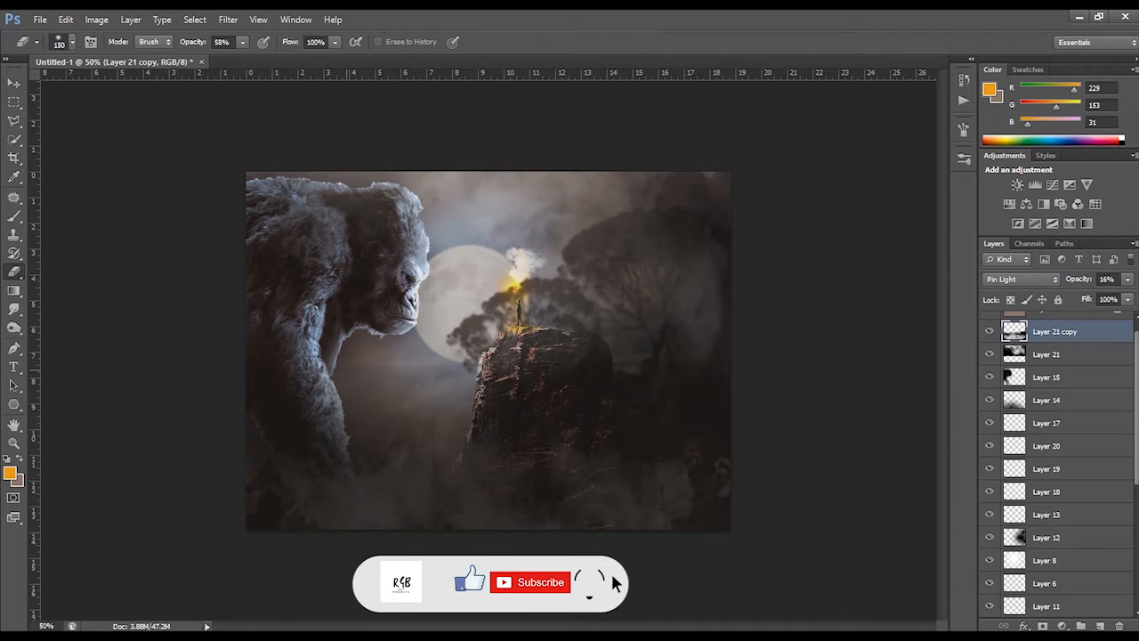
left_click_drag(1128, 300, 1100, 315)
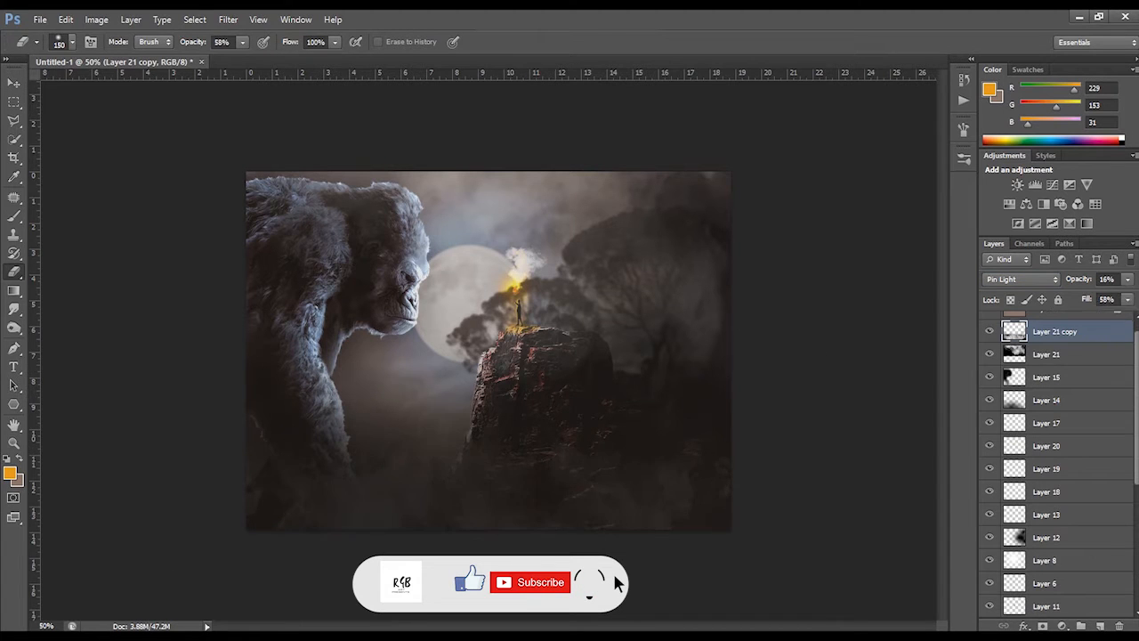
Step: Stretch the smoke copy horizontally past both side edges of the canvas
scroll(1056, 463, "up", 1)
key("v")
left_click(169, 42)
left_click_drag(170, 562, 96, 563)
left_click_drag(819, 562, 903, 562)
key("Return")
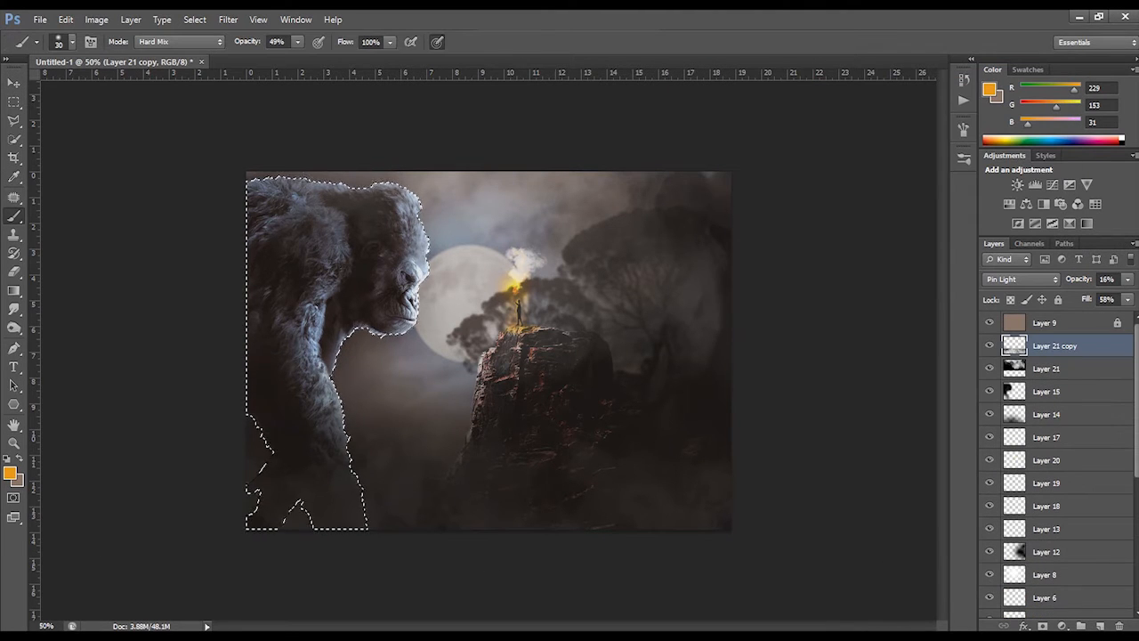
Step: Paint orange firelight on the gorilla's face, chest and inner arm within its selection on a new Overlay layer
left_click(1099, 625)
left_click(1021, 279)
left_click(1000, 187)
left_click_drag(412, 297, 414, 314)
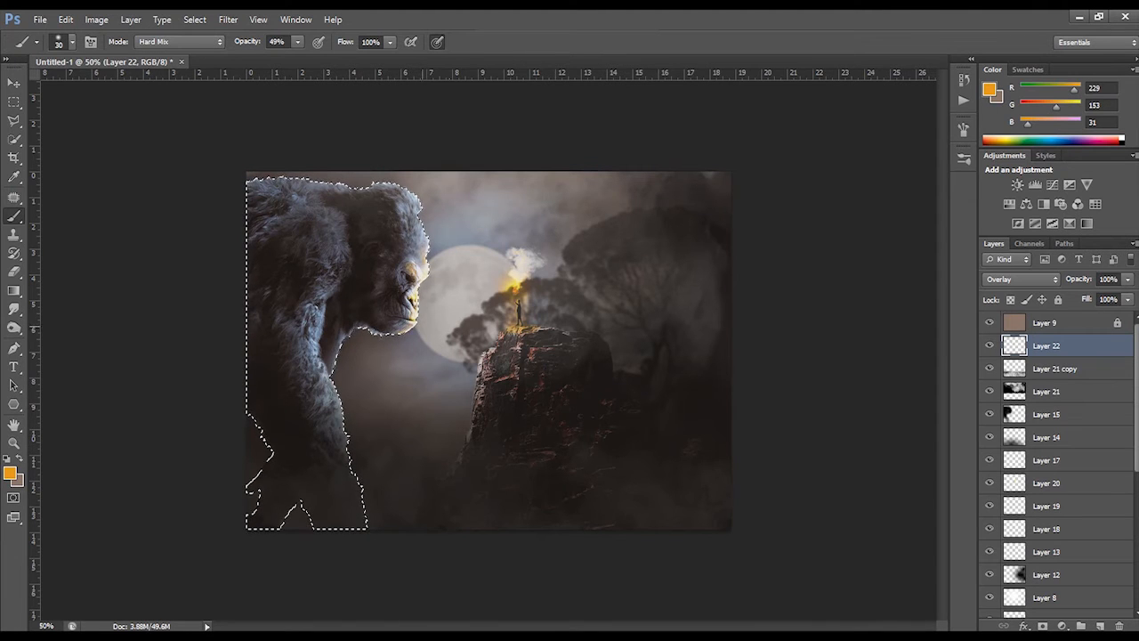
mouse_move(332, 382)
left_mouse_down()
mouse_move(335, 392)
mouse_move(342, 345)
left_mouse_up()
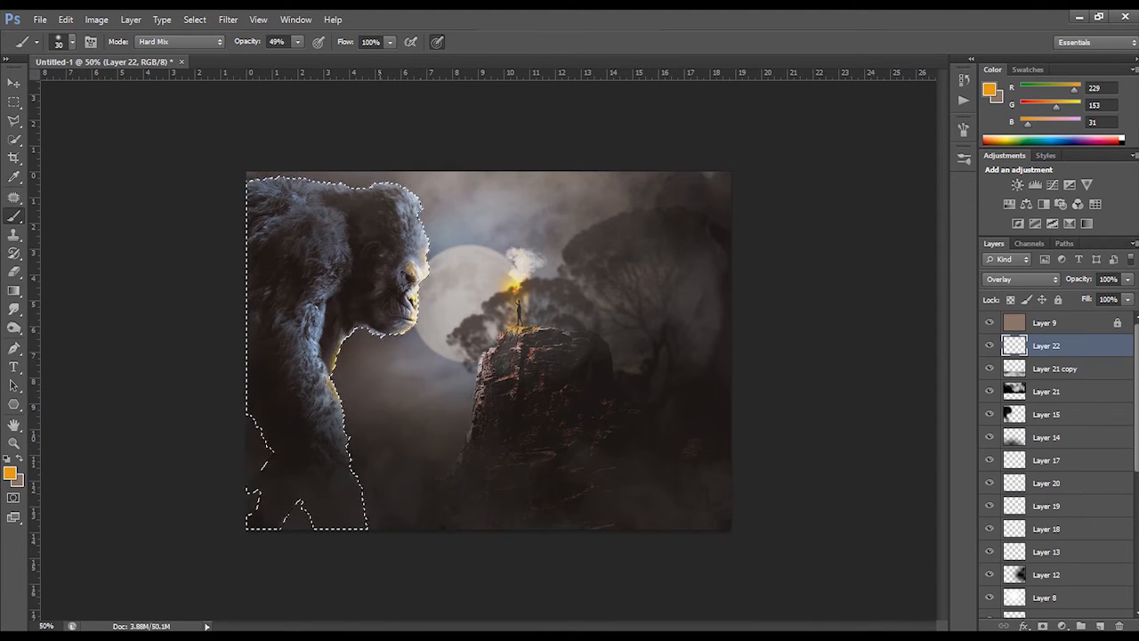
Step: Clear the gorilla selection and lower the firelight layer's opacity to about 63%
key("ctrl+d")
left_click_drag(1127, 279, 1109, 296)
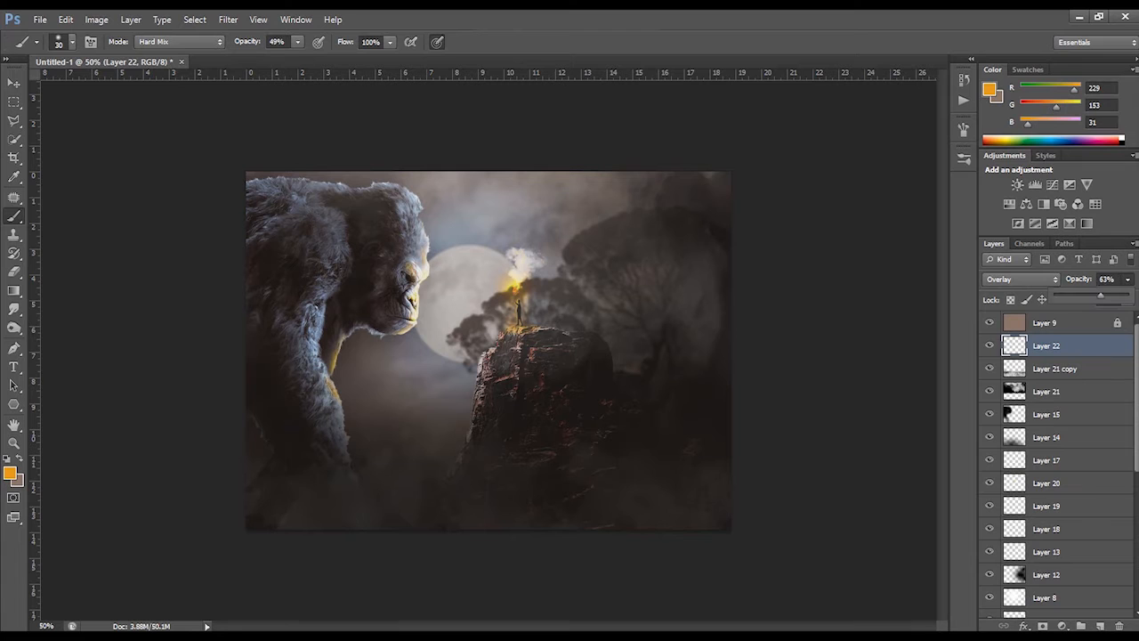
key("Return")
Step: Stamp all visible layers onto a new top layer and add a white paper Pattern Fill layer in Darken mode
left_click(1059, 323)
key("ctrl+alt+shift+e")
left_click(1061, 625)
left_click(1058, 345)
left_click(458, 329)
left_click(1021, 279)
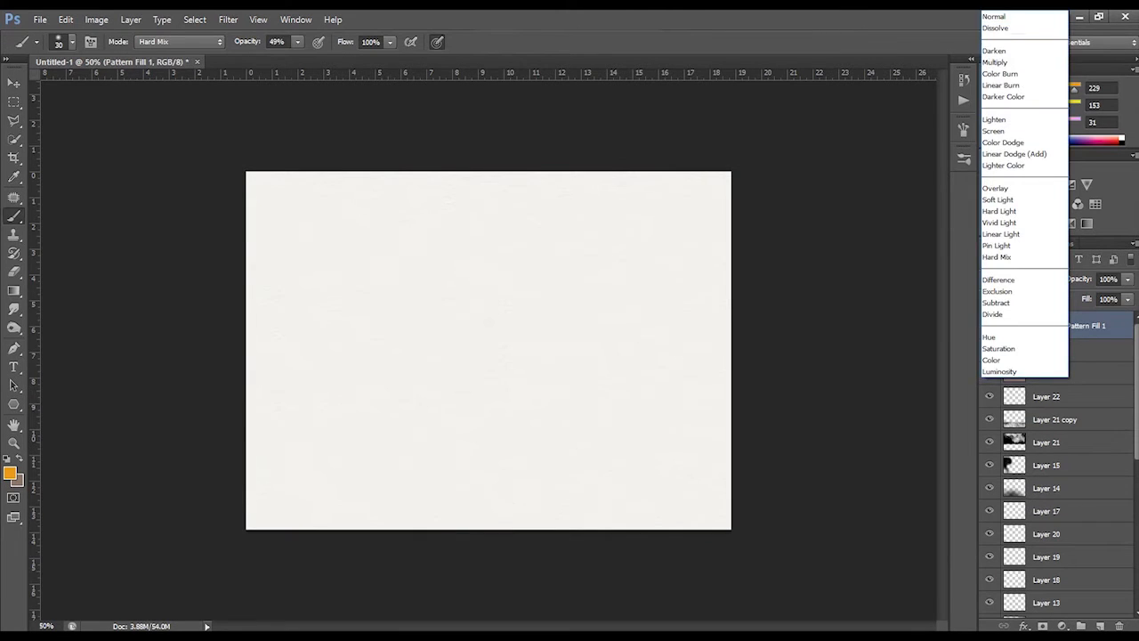
left_click(1005, 51)
key("ctrl+plus")
Step: Add a second Pattern Fill layer above the white one using a tan paper texture
left_click(1061, 625)
left_click(1058, 345)
left_click(299, 355)
left_click(252, 420)
left_click(228, 443)
left_click(456, 331)
key("b")
Step: Change the tan pattern layer's blend mode so the scene shows through and lower its opacity
left_click(1021, 278)
left_click(995, 63)
key("Down")
key("Down")
key("Down")
key("Down")
key("Down")
key("Down")
left_click(1127, 280)
left_click_drag(1127, 295, 1064, 295)
Step: Save the document as Untitled-1.psd and readjust the tan pattern layer's opacity
key("ctrl+shift+s")
left_click(853, 378)
left_click(1127, 280)
left_click_drag(1123, 295, 1079, 296)
Step: Add a Brightness/Contrast adjustment layer with brightness 16 and contrast 31
left_click(1062, 625)
left_click(1062, 364)
left_click_drag(508, 210, 868, 197)
left_click_drag(863, 316, 880, 287)
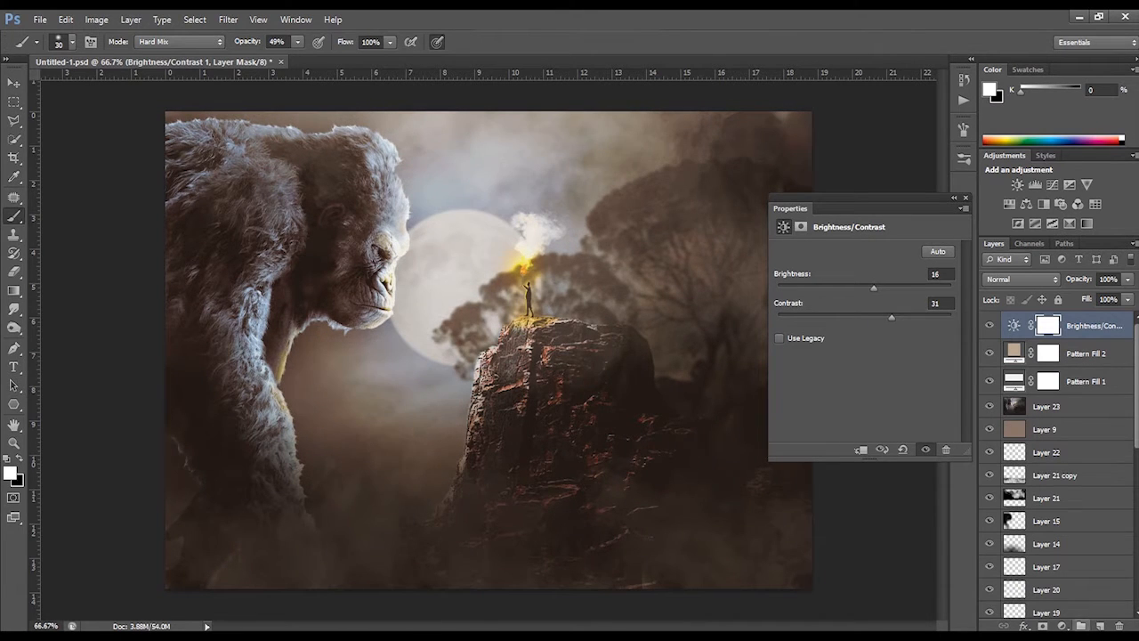
Step: Add a Levels adjustment layer and fine-tune its shadow, midtone and highlight inputs to strengthen contrast
left_click(1061, 626)
left_click(1058, 380)
left_click_drag(796, 355, 804, 355)
left_click_drag(878, 355, 881, 355)
mouse_move(951, 355)
left_mouse_down()
mouse_move(919, 355)
mouse_move(948, 354)
left_mouse_up()
Step: Add an Exposure adjustment layer with exposure -0.06, offset +0.0041 and gamma correction 1.06
left_click(1061, 626)
left_click(1059, 412)
left_click_drag(864, 348, 864, 318)
left_click_drag(864, 289, 863, 289)
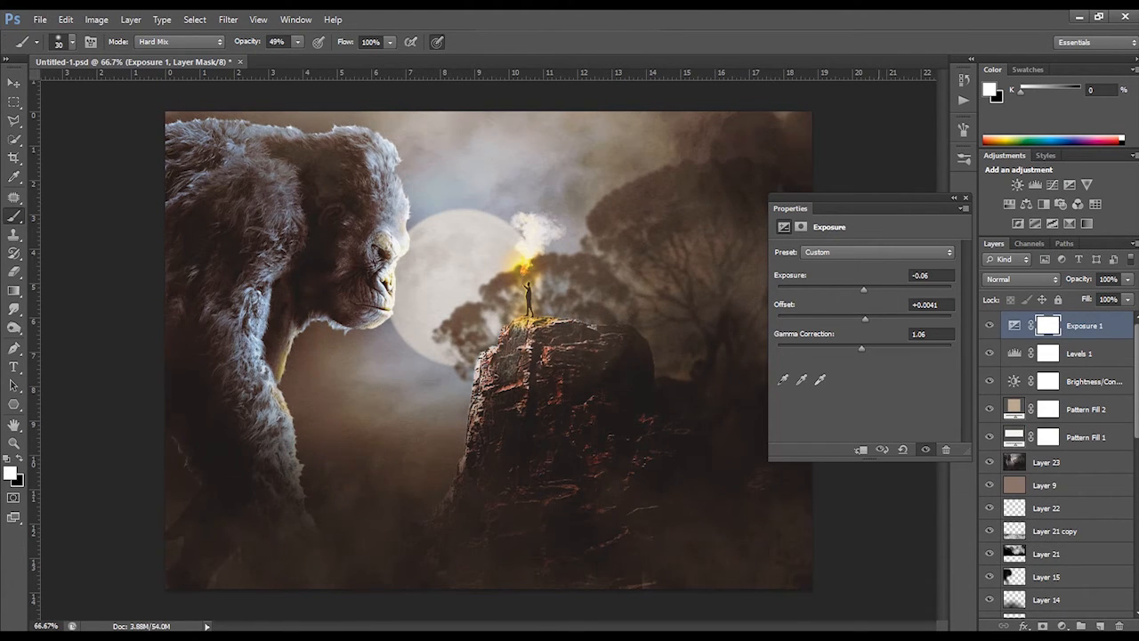
Step: Add a Vibrance layer with vibrance -10 and saturation +9, and a Color Balance layer with midtones red +10, green +4, blue +22
left_click(1062, 625)
left_click(1059, 434)
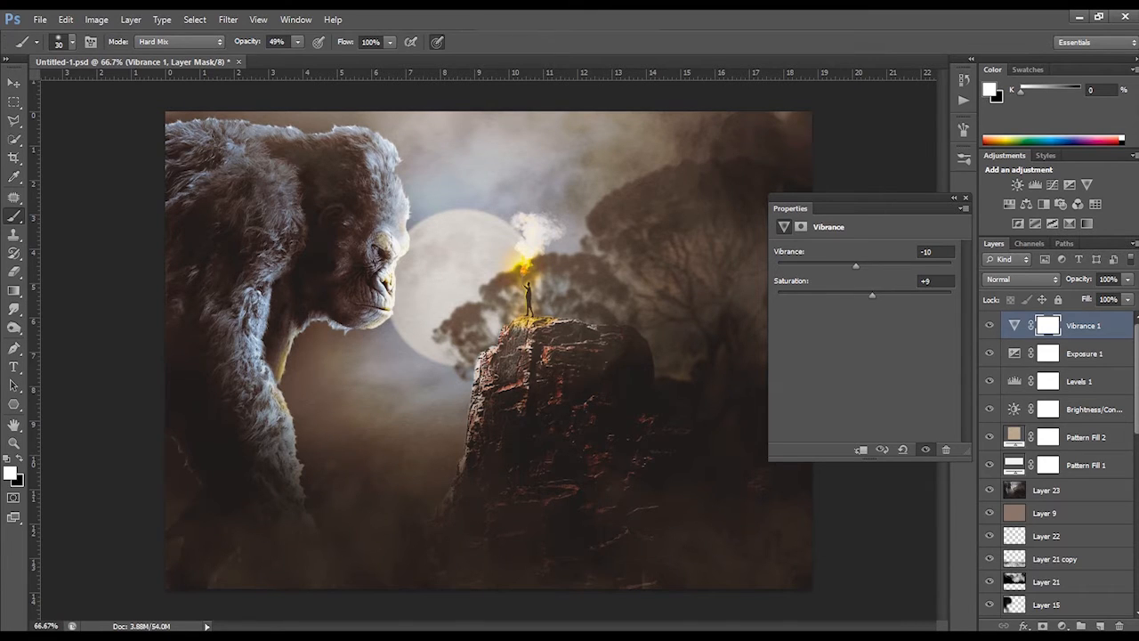
left_click(1061, 625)
left_click(1052, 467)
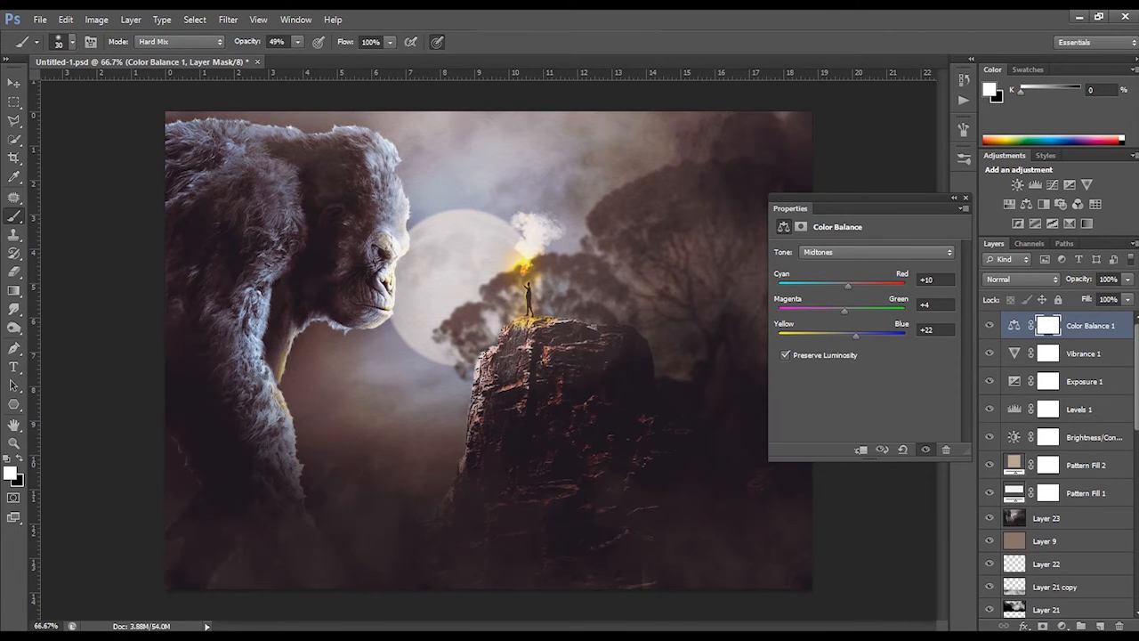
Step: Add a Selective Color layer and set Neutrals to cyan -2, magenta +2, yellow -5 and black +2%
left_click(1061, 625)
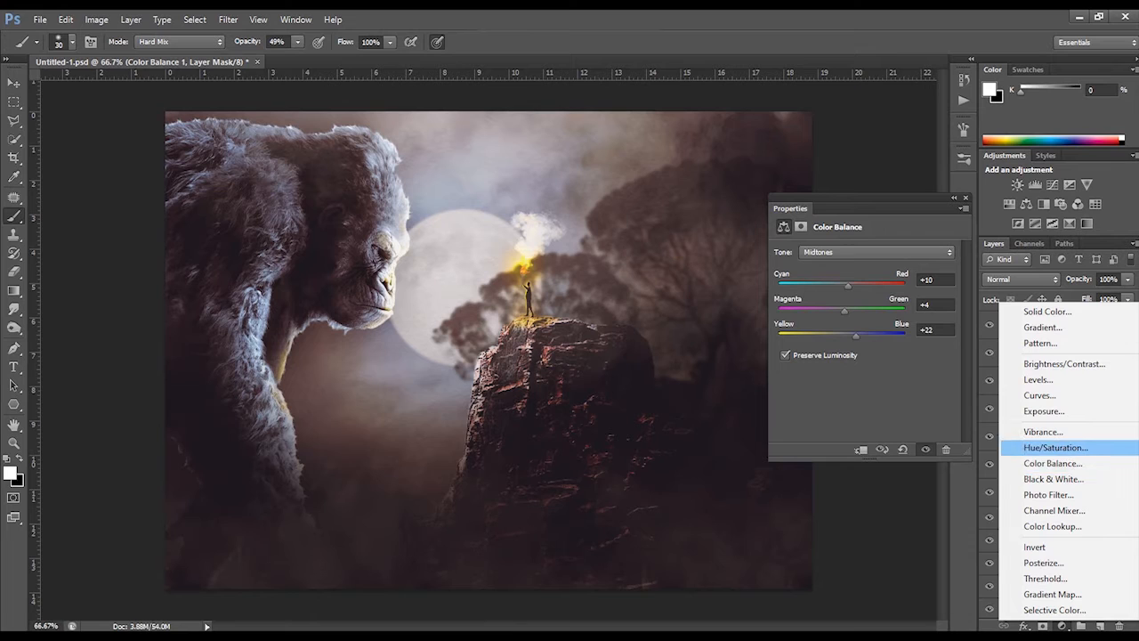
left_click(1054, 609)
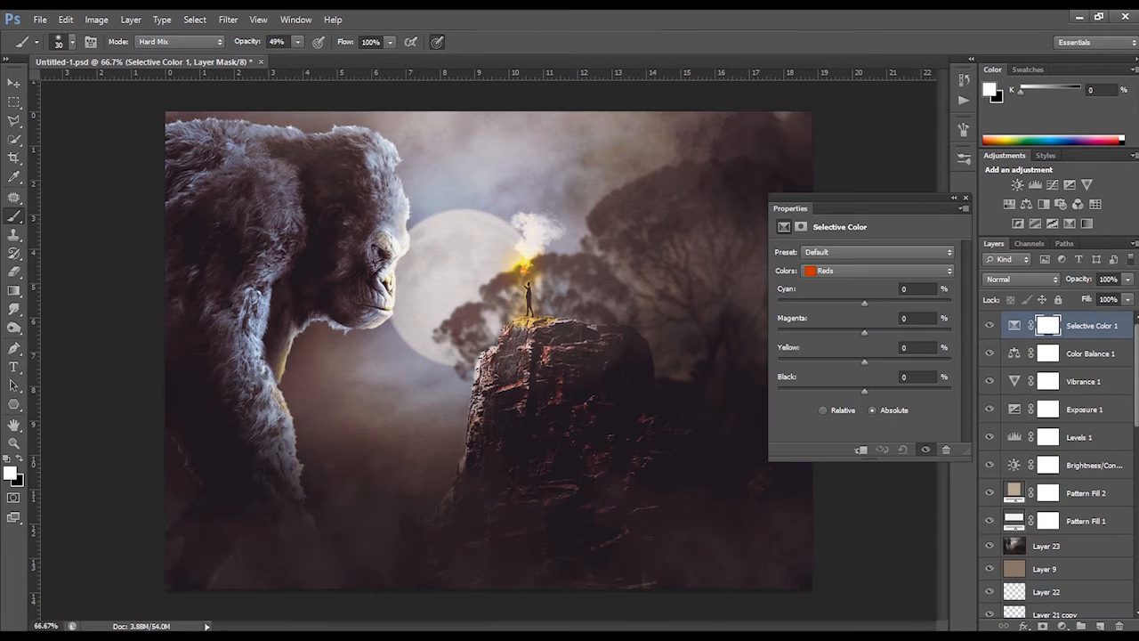
left_click(877, 271)
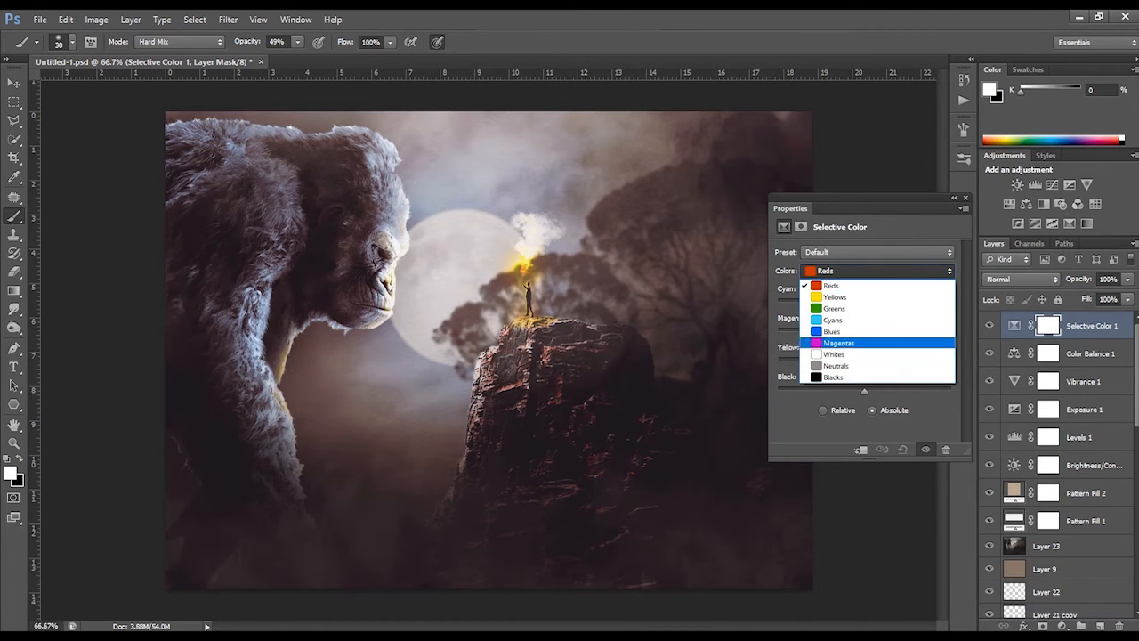
left_click(876, 366)
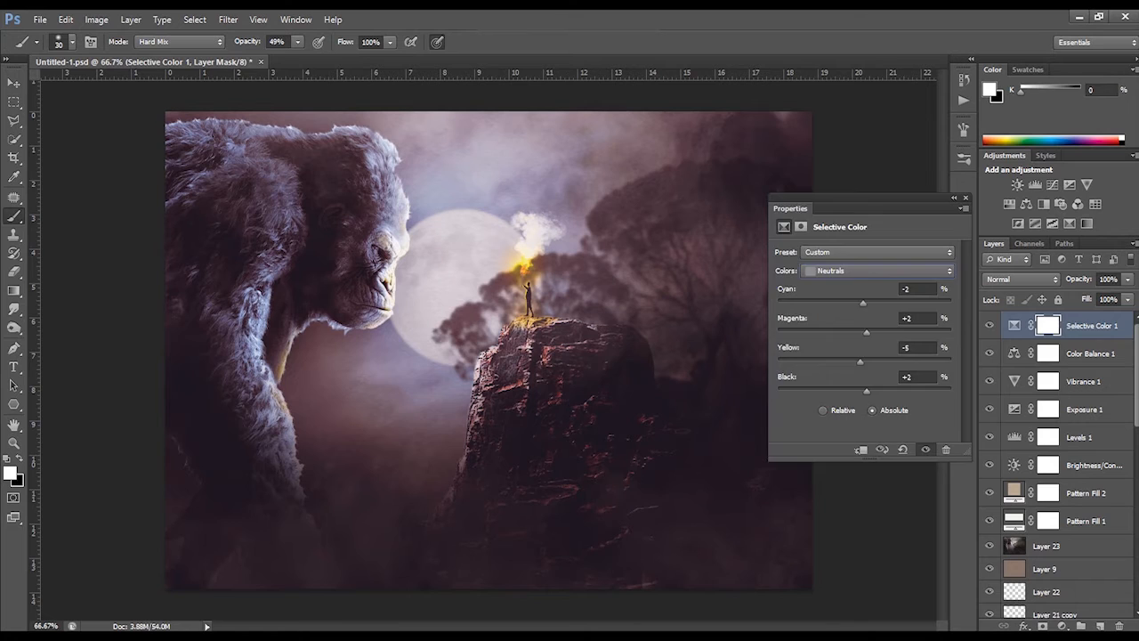
left_click(965, 198)
Step: Create a new layer, set the foreground color to white and paint a soft glow over the moon with a 700 px brush
left_click(1100, 625)
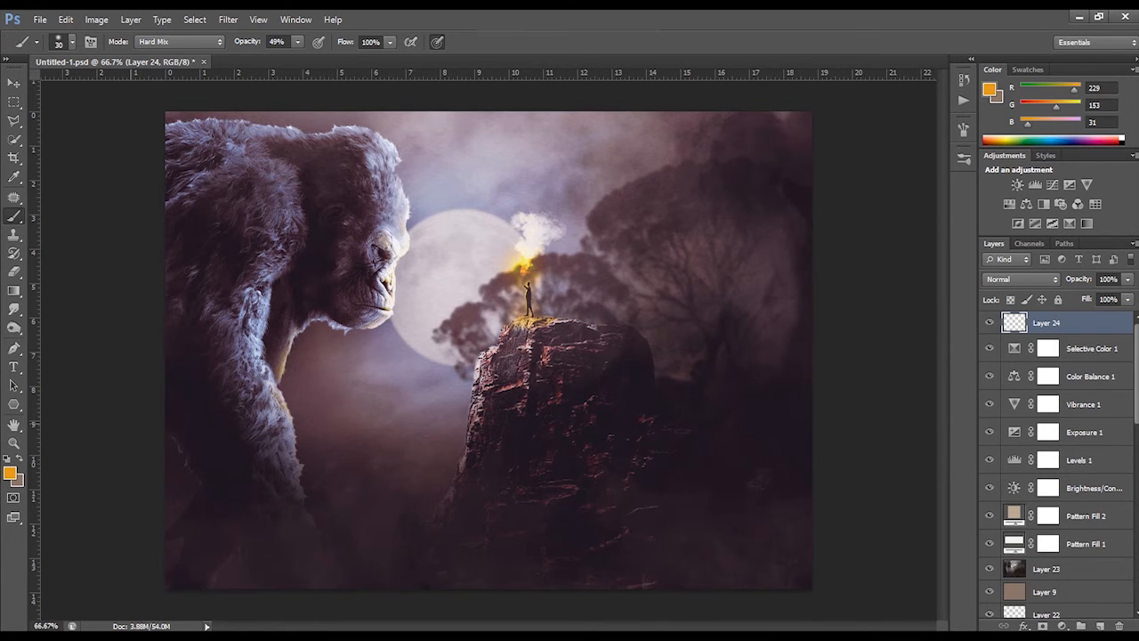
left_click(10, 472)
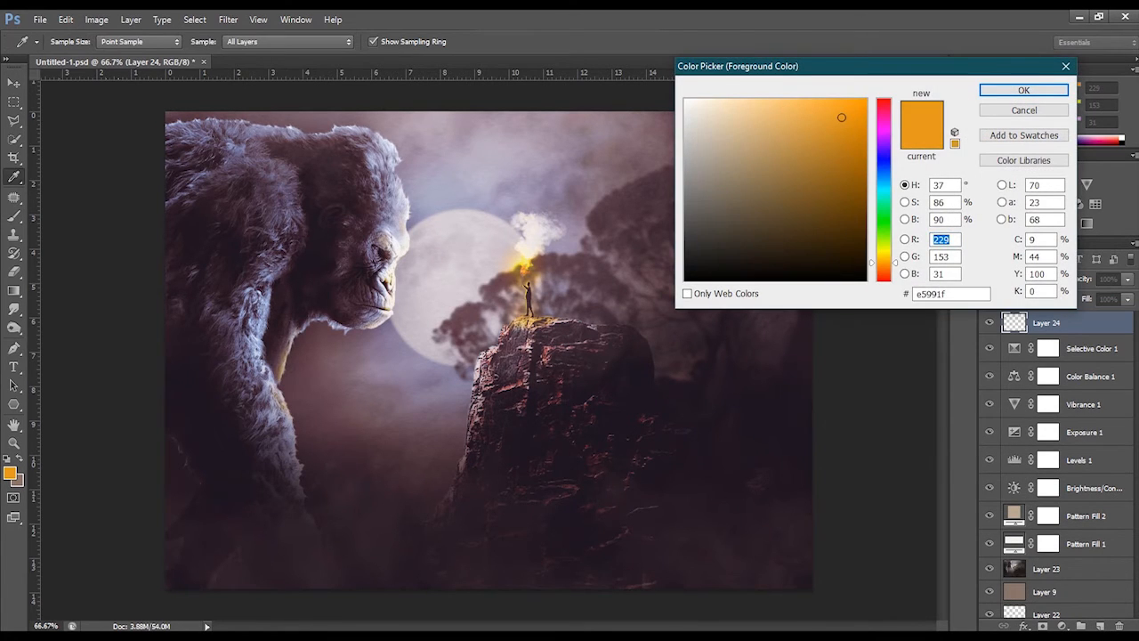
key("Return")
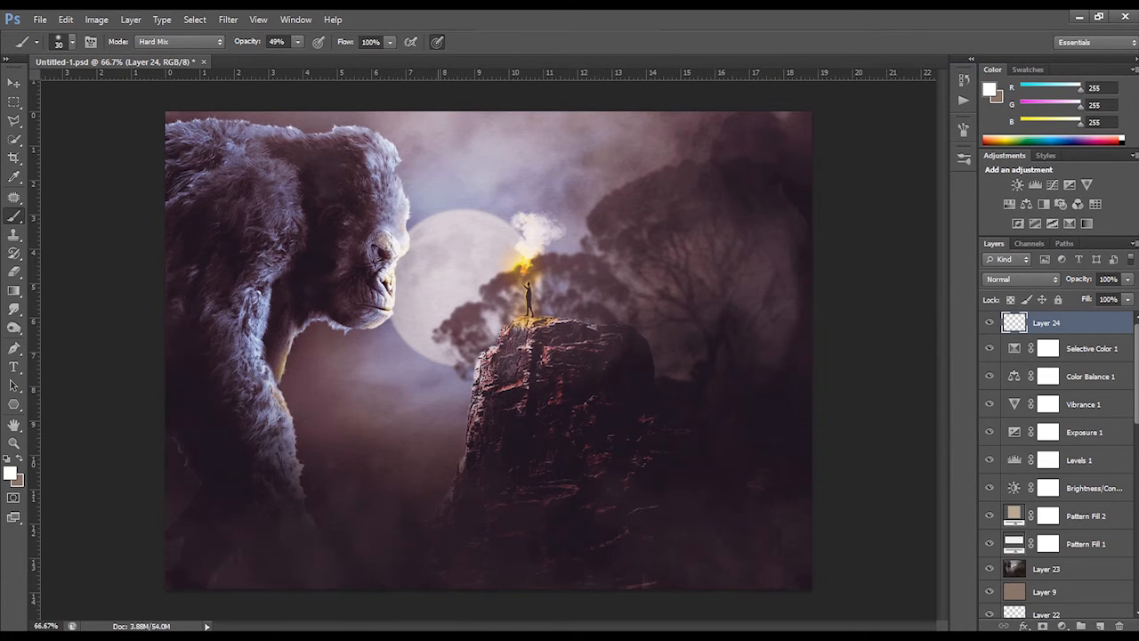
left_click(468, 290)
key("bracketright")
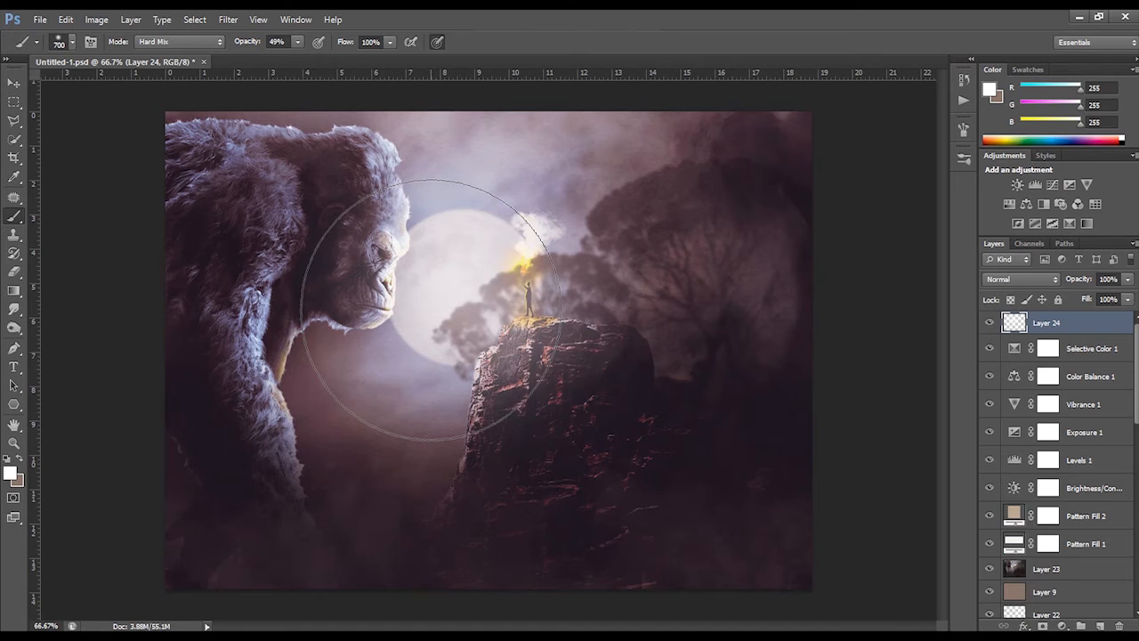
Step: Extend the white haze over the sky and the area beside the gorilla's arm with a 1200 px brush
key("bracketright")
key("bracketright")
key("bracketright")
key("bracketright")
key("bracketright")
key("bracketright")
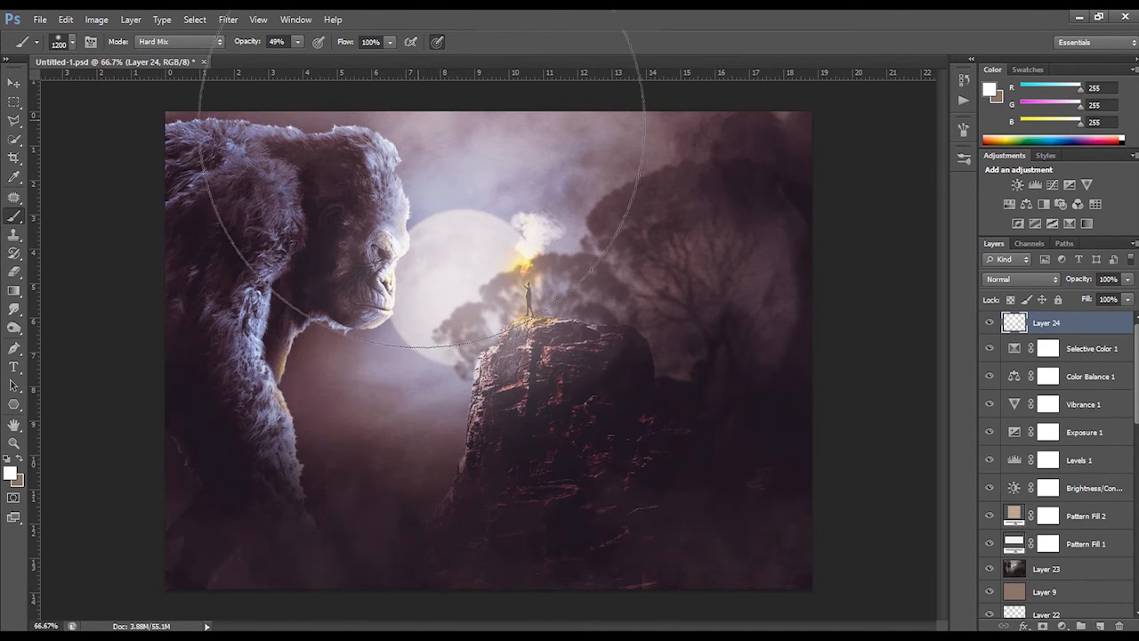
left_click(492, 189)
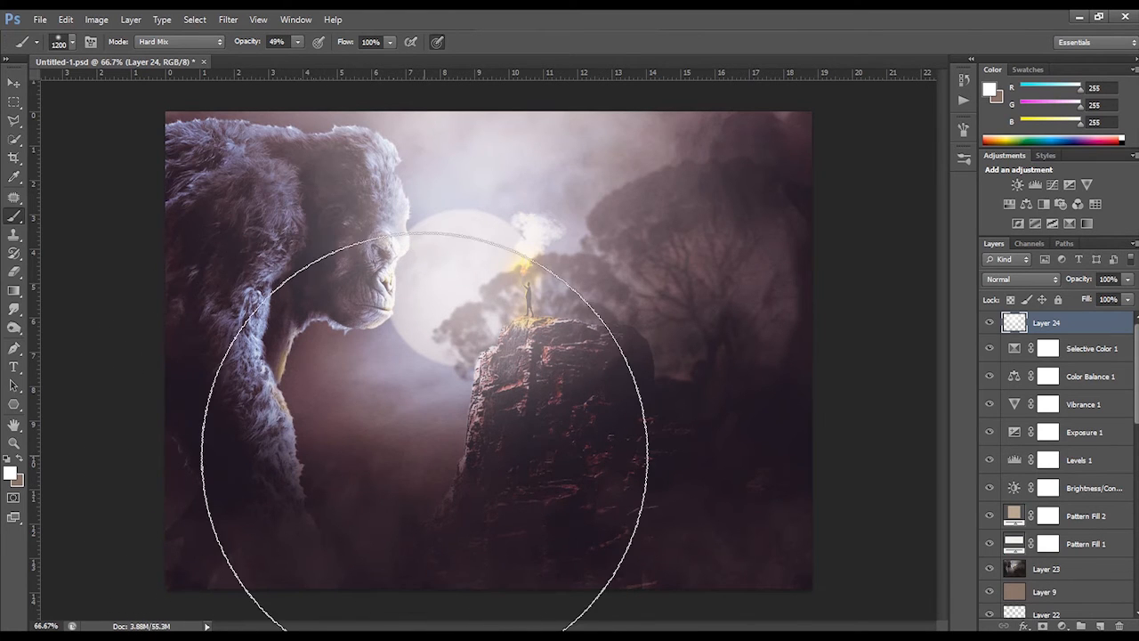
left_click(353, 453)
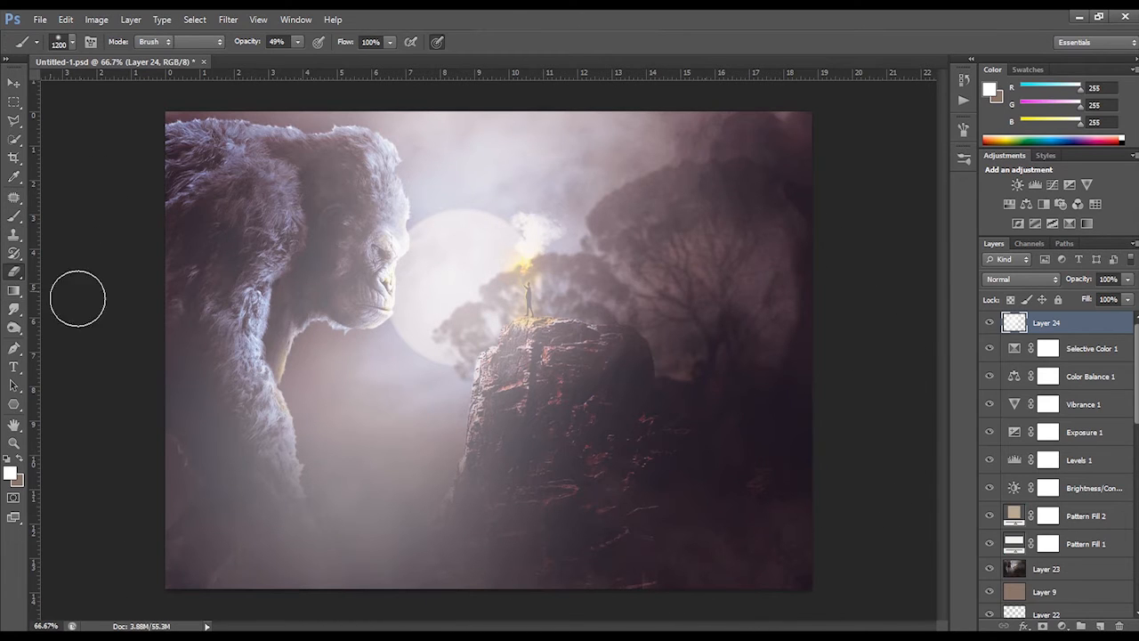
Step: Erase the white haze from the rock with a large soft eraser at 58% opacity
key("e")
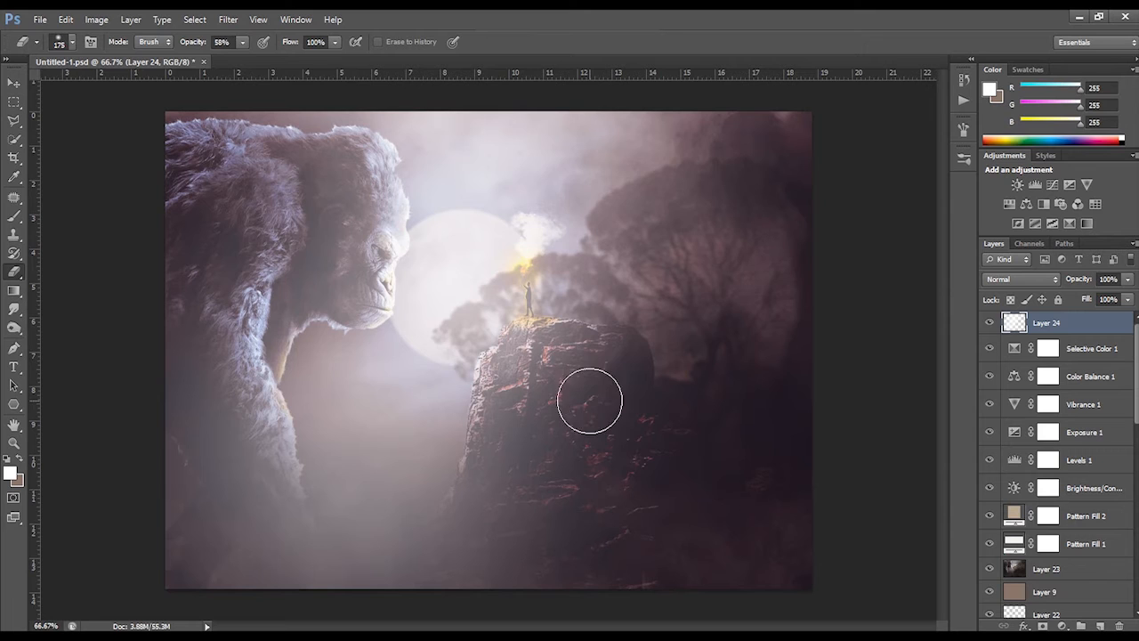
key("bracketright")
key("bracketright")
key("bracketright")
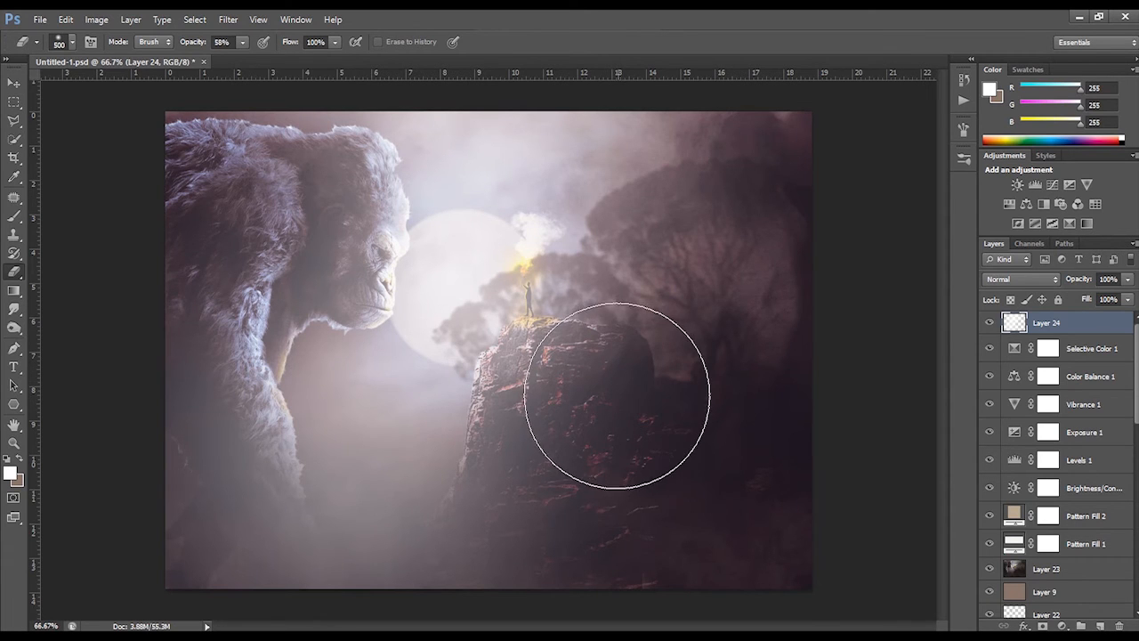
mouse_move(598, 426)
left_mouse_down()
mouse_move(576, 559)
mouse_move(575, 544)
mouse_move(564, 577)
mouse_move(578, 503)
mouse_move(547, 580)
mouse_move(567, 543)
mouse_move(559, 509)
mouse_move(510, 635)
mouse_move(478, 640)
left_mouse_up()
mouse_move(623, 544)
left_mouse_down()
mouse_move(644, 492)
mouse_move(690, 468)
left_mouse_up()
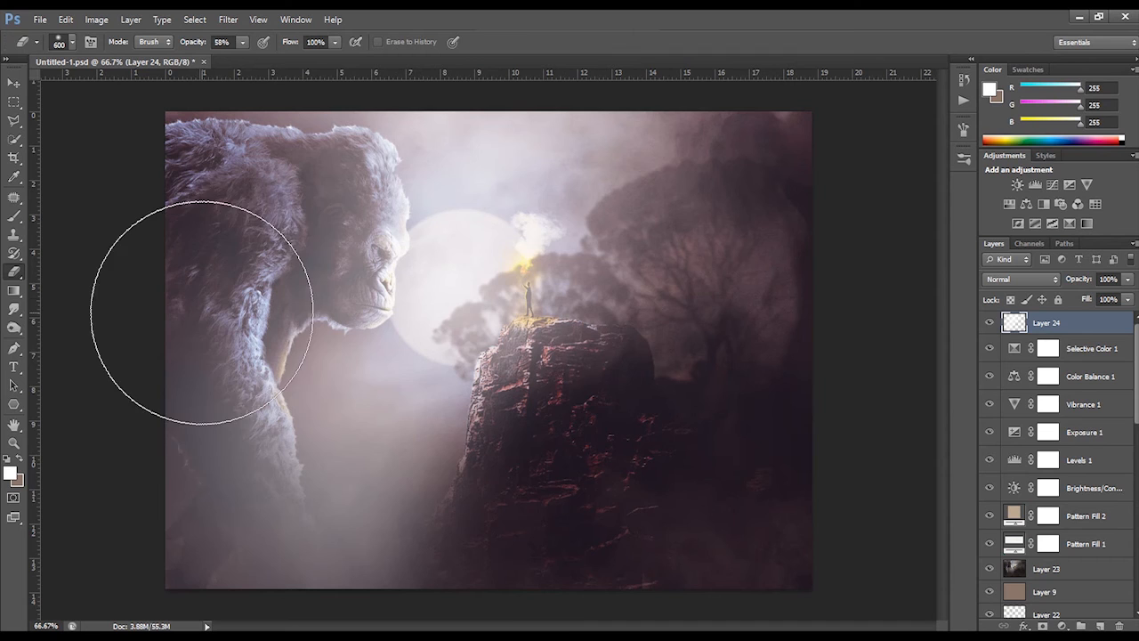
Step: Erase the haze from the gorilla's back and head and along the lower edge with a 600 px eraser
mouse_move(196, 300)
left_mouse_down()
mouse_move(118, 395)
mouse_move(145, 435)
left_mouse_up()
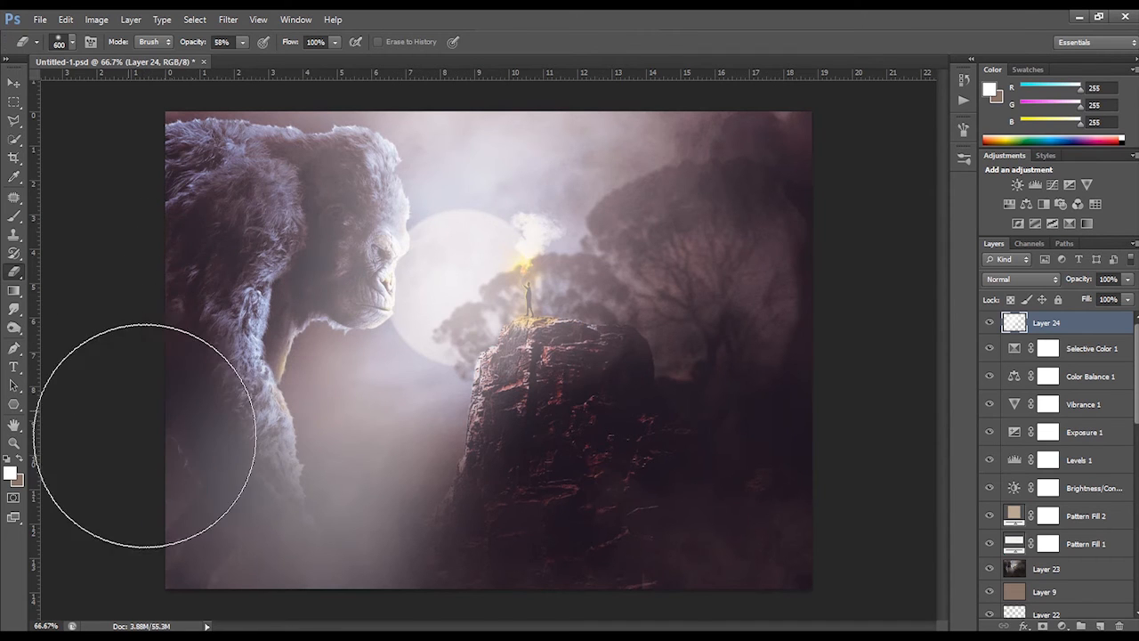
mouse_move(191, 527)
left_mouse_down()
mouse_move(189, 570)
mouse_move(286, 590)
left_mouse_up()
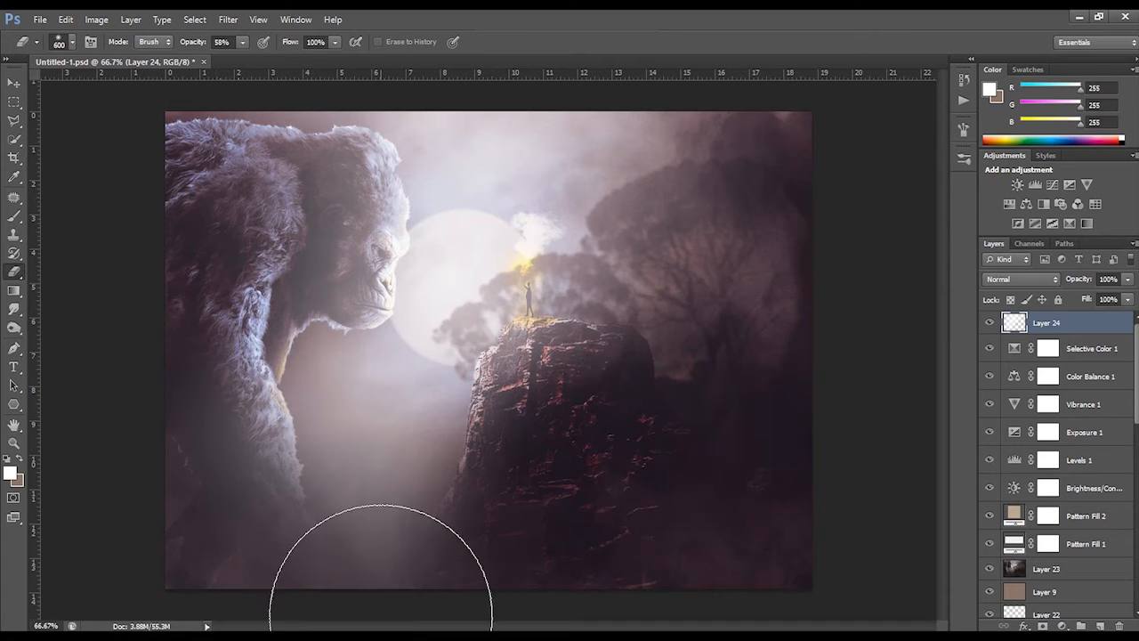
left_click_drag(384, 593, 341, 612)
mouse_move(317, 191)
left_mouse_down()
mouse_move(329, 155)
mouse_move(292, 153)
left_mouse_up()
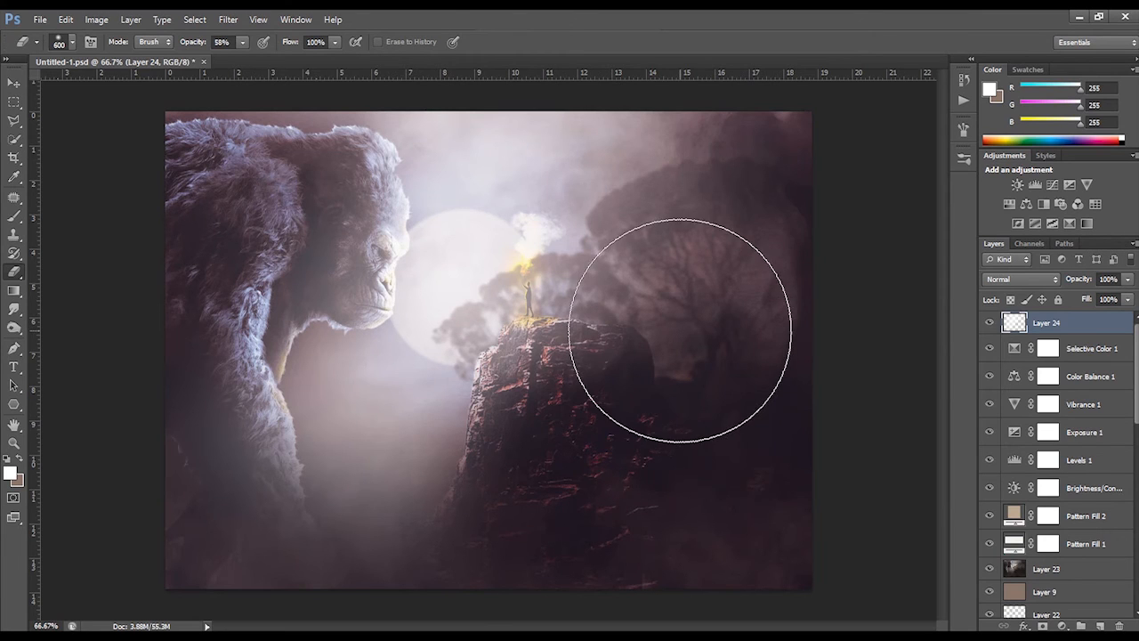
Step: Erase the remaining haze over the dark trees and the gorilla's back, reducing the eraser to 500 px
mouse_move(699, 210)
left_mouse_down()
mouse_move(729, 254)
mouse_move(692, 320)
mouse_move(706, 367)
mouse_move(760, 447)
mouse_move(756, 530)
mouse_move(700, 480)
mouse_move(678, 437)
mouse_move(269, 192)
mouse_move(190, 253)
mouse_move(207, 200)
mouse_move(174, 259)
mouse_move(180, 376)
mouse_move(324, 530)
mouse_move(484, 571)
mouse_move(747, 552)
left_mouse_up()
key("bracketleft")
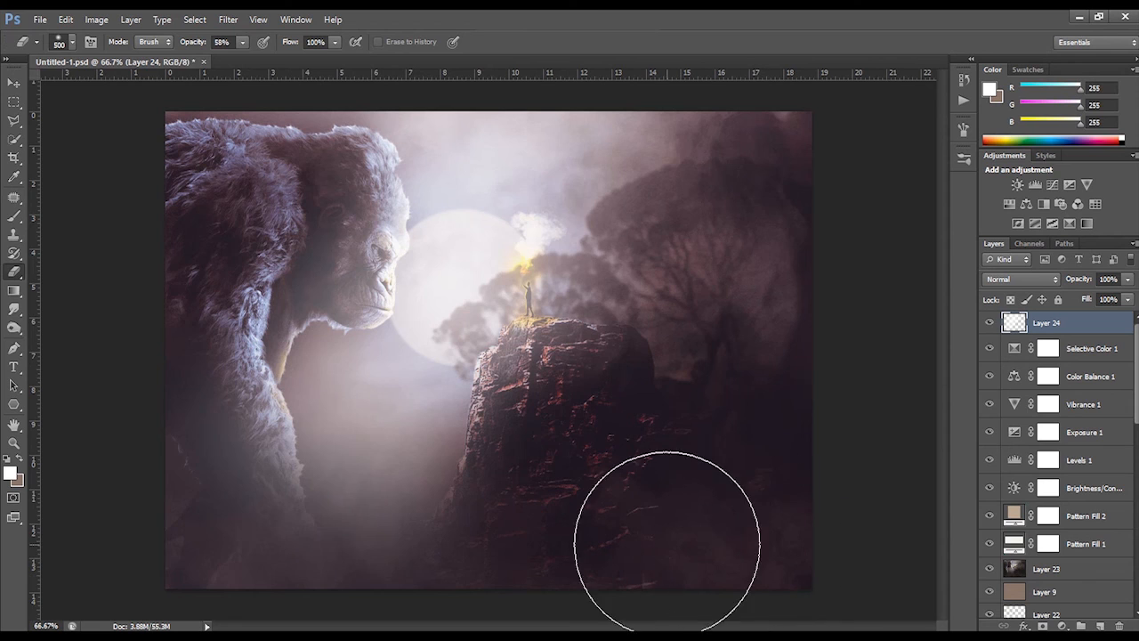
mouse_move(120, 385)
left_mouse_down()
mouse_move(103, 442)
mouse_move(392, 574)
mouse_move(623, 534)
mouse_move(356, 169)
mouse_move(356, 94)
mouse_move(376, 122)
mouse_move(172, 203)
left_mouse_up()
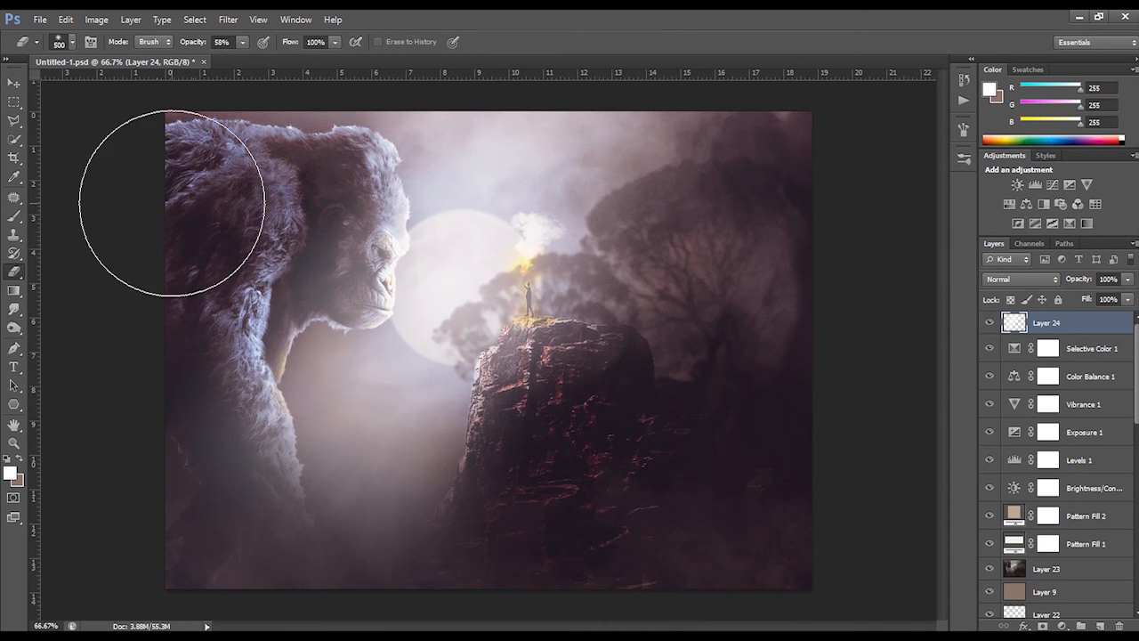
Step: Reduce the white haze layer's opacity to 57% and toggle its visibility to compare the composite with and without the glow
key("ctrl+minus")
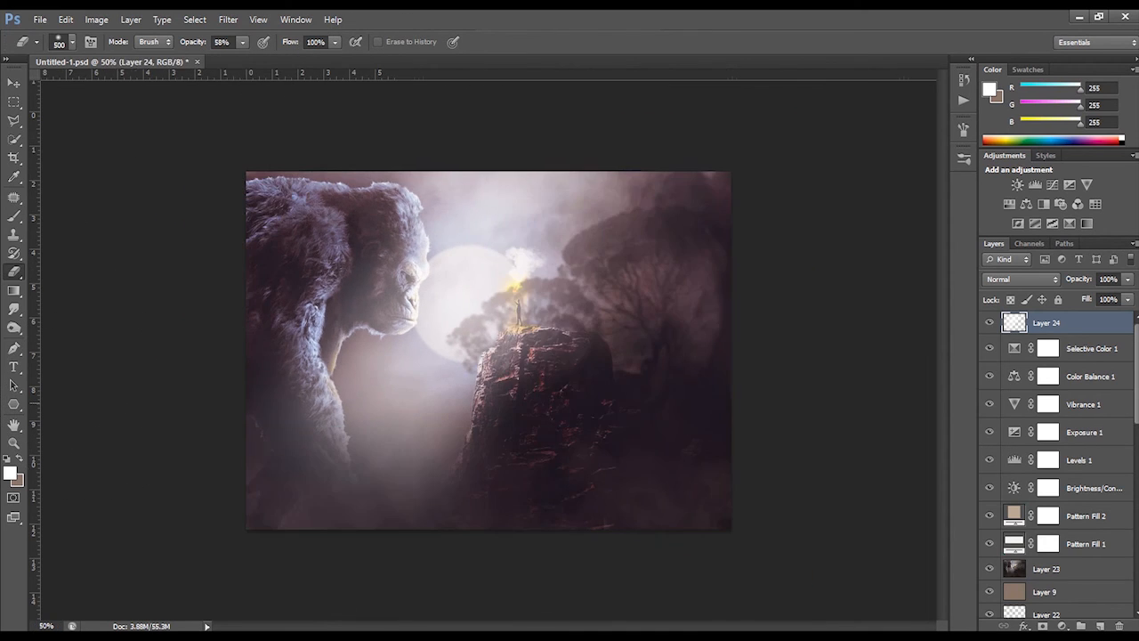
key("ctrl+minus")
key("ctrl+minus")
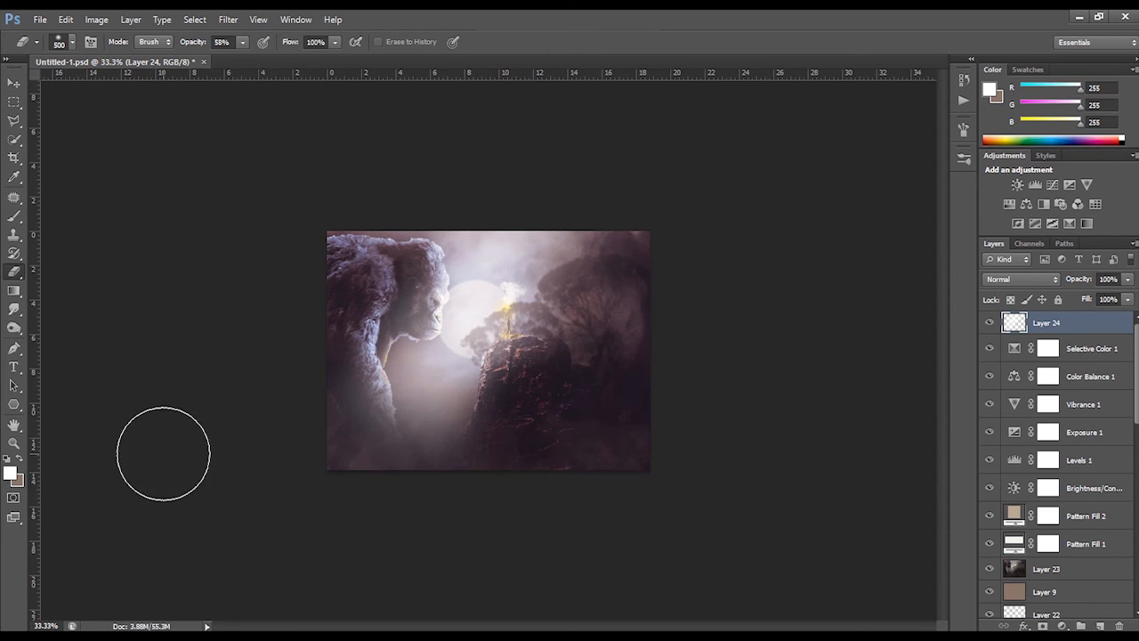
key("ctrl+plus")
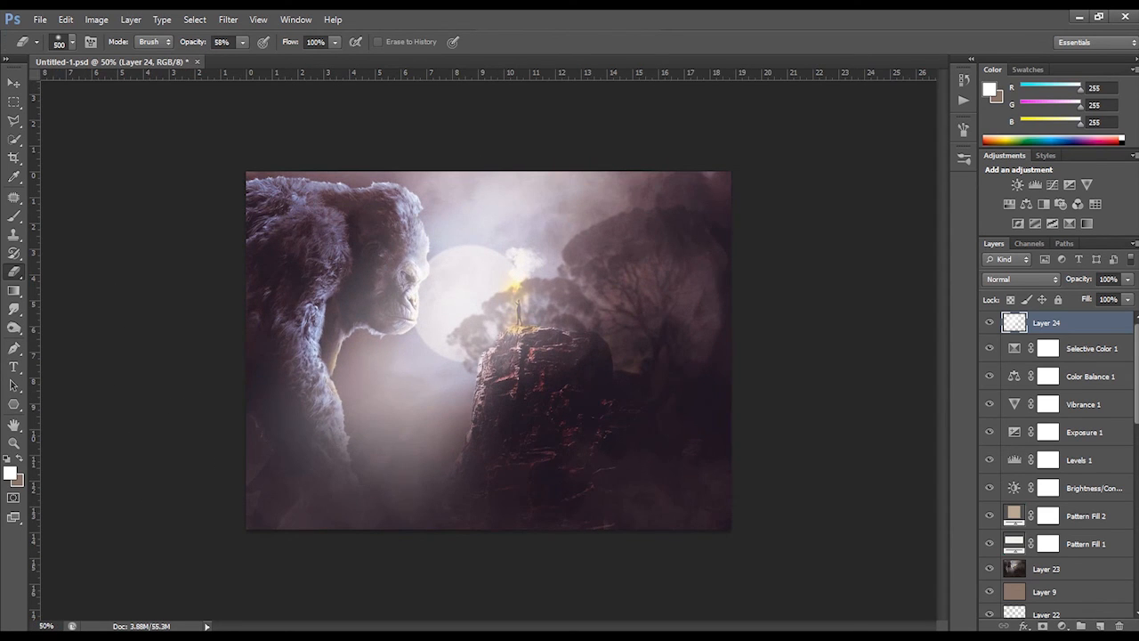
left_click_drag(1114, 296, 1116, 296)
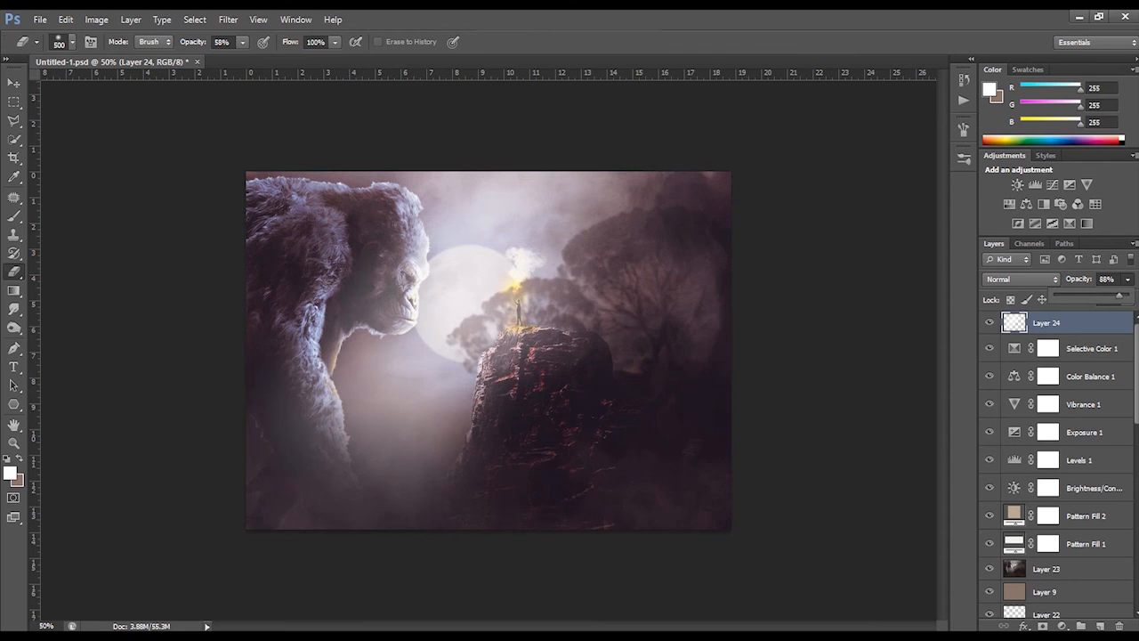
left_click(989, 322)
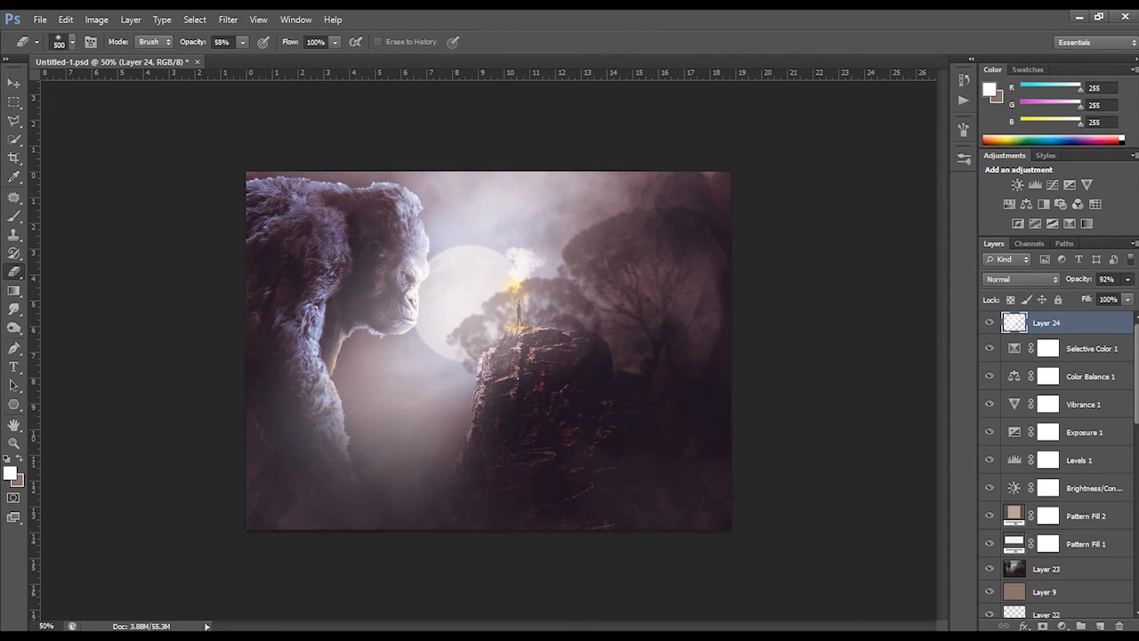
left_click_drag(1127, 278, 1102, 295)
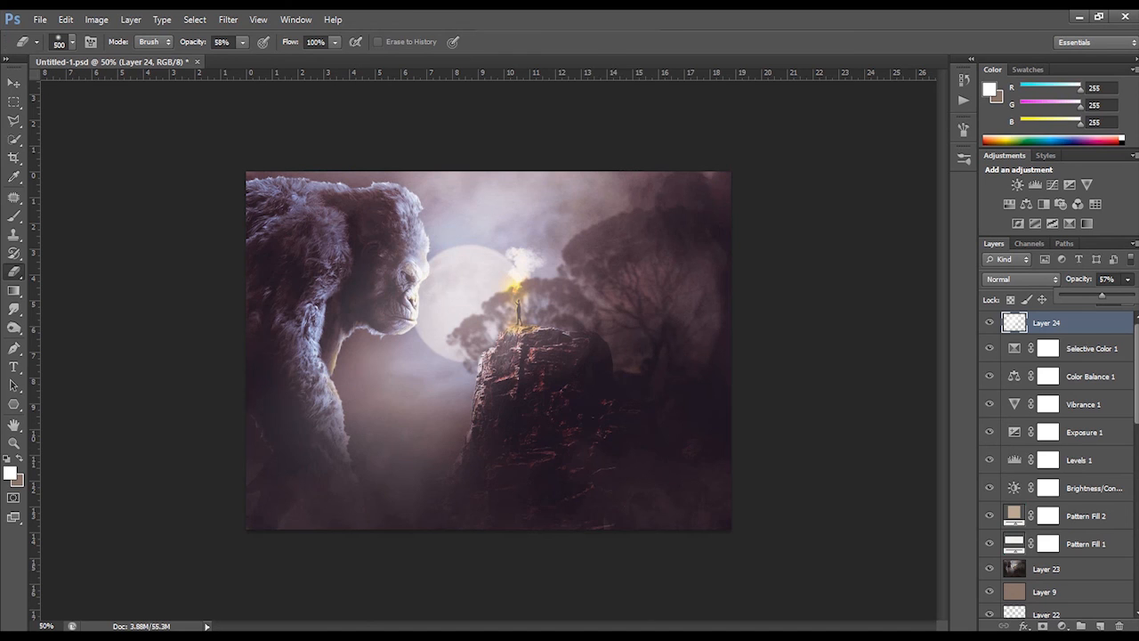
left_click(990, 322)
left_click(989, 322)
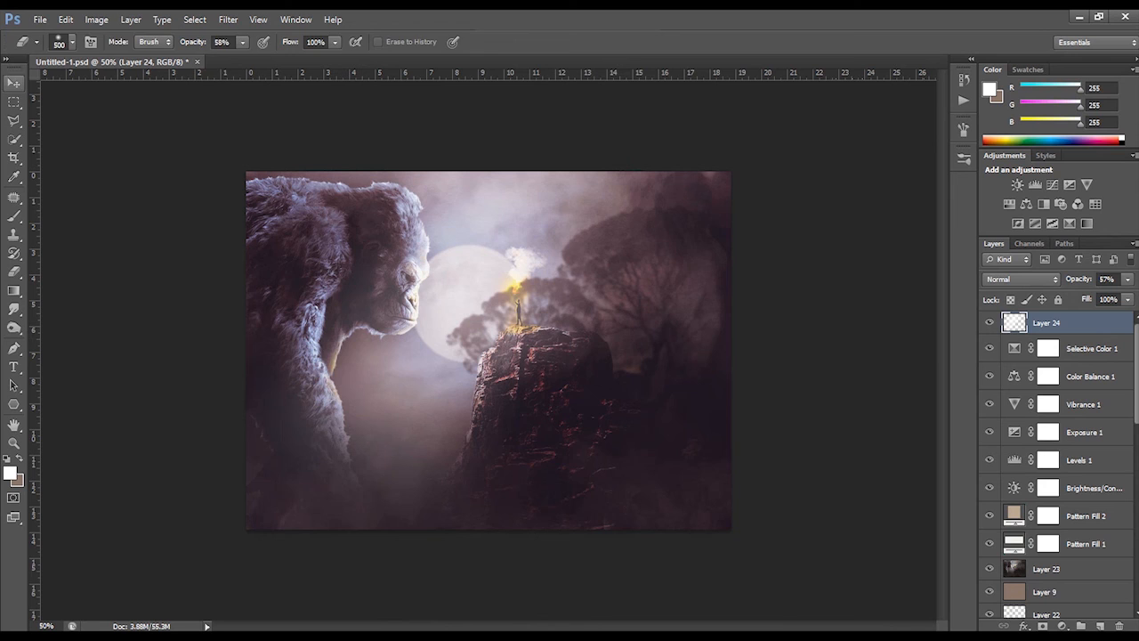
key("v")
key("ctrl+plus")
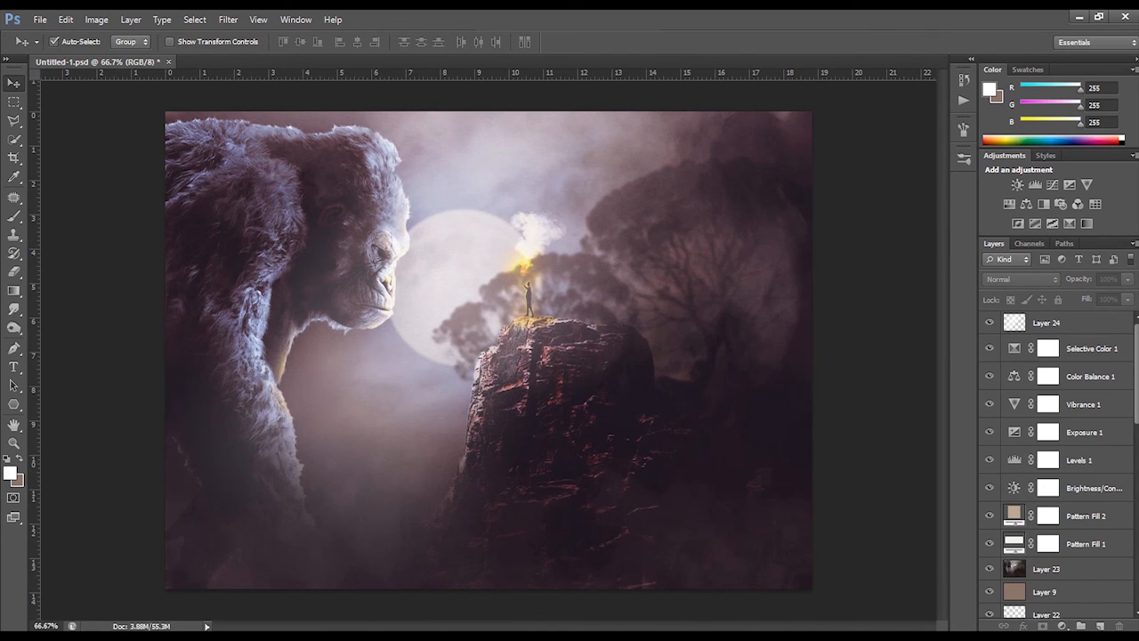